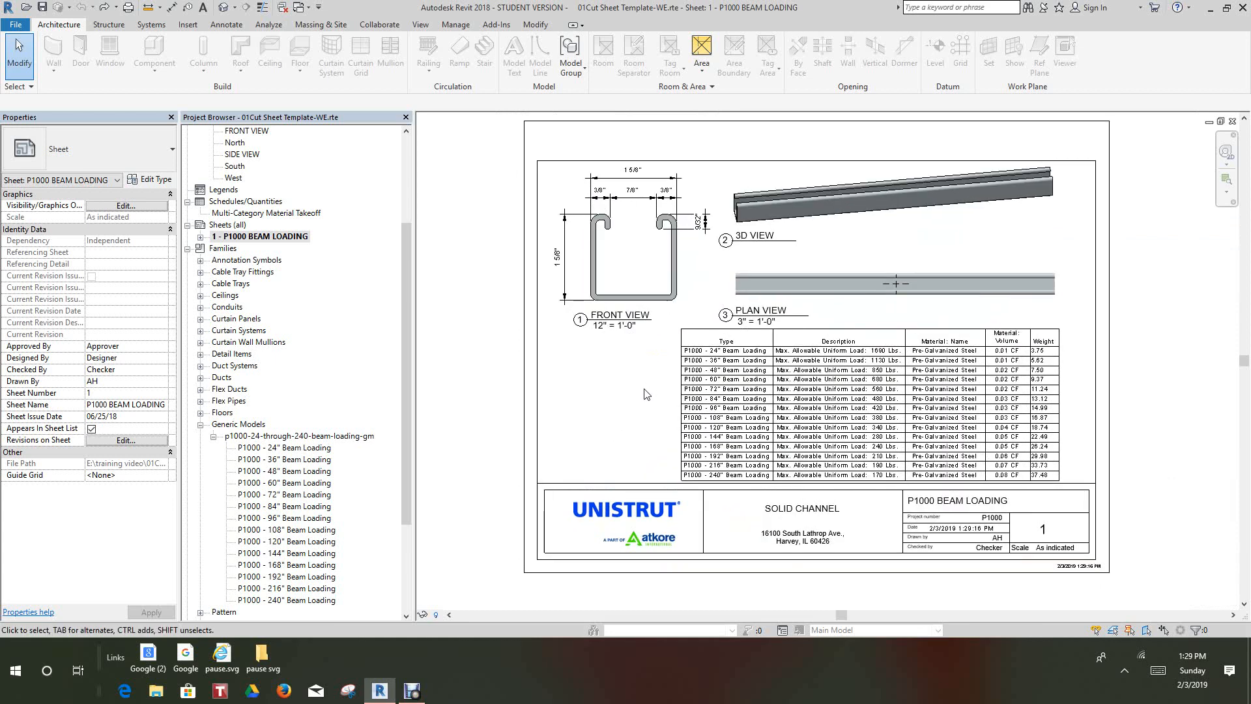
# Open the Level 1 floor plan from the P1000 BEAM LOADING sheet
pyautogui.scroll(1, 642, 401)
pyautogui.scroll(-1, 645, 410)
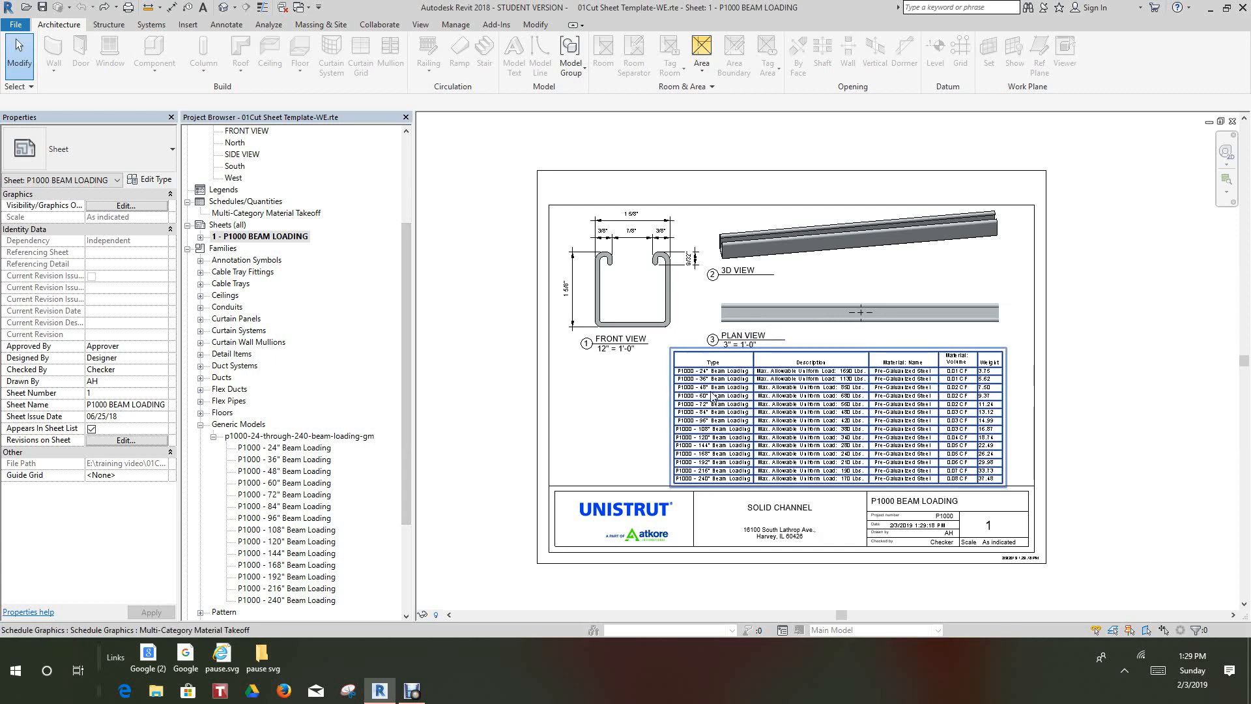
pyautogui.moveTo(405, 389); pyautogui.dragTo(425, 267)
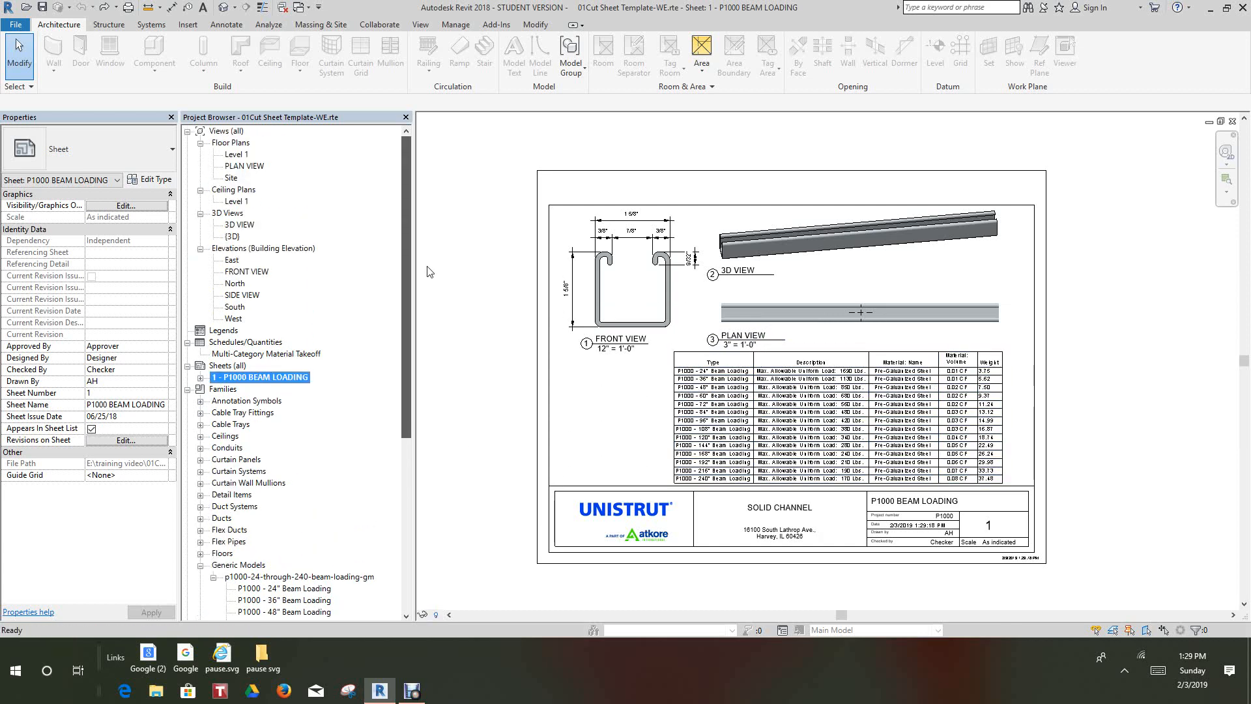
pyautogui.doubleClick(236, 155)
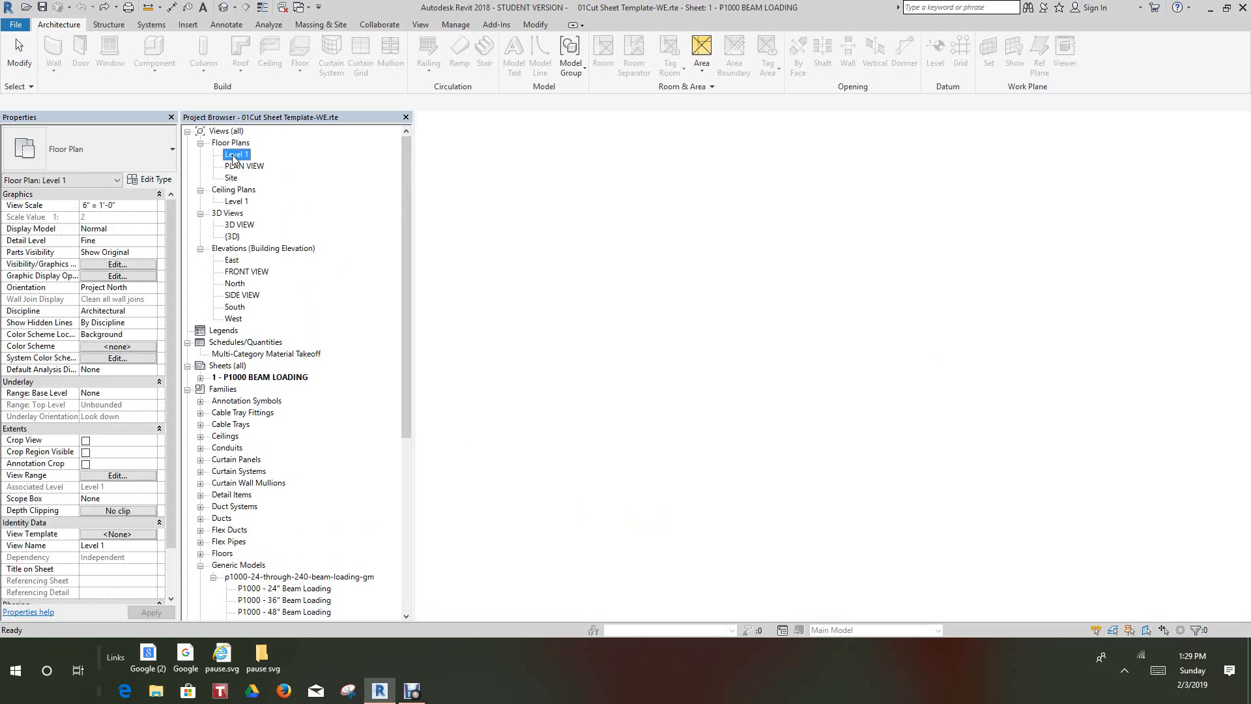
# Delete the vertical ladder-shaped cable tray fitting beside the stacked channels in the Level 1 plan
pyautogui.click(827, 281)
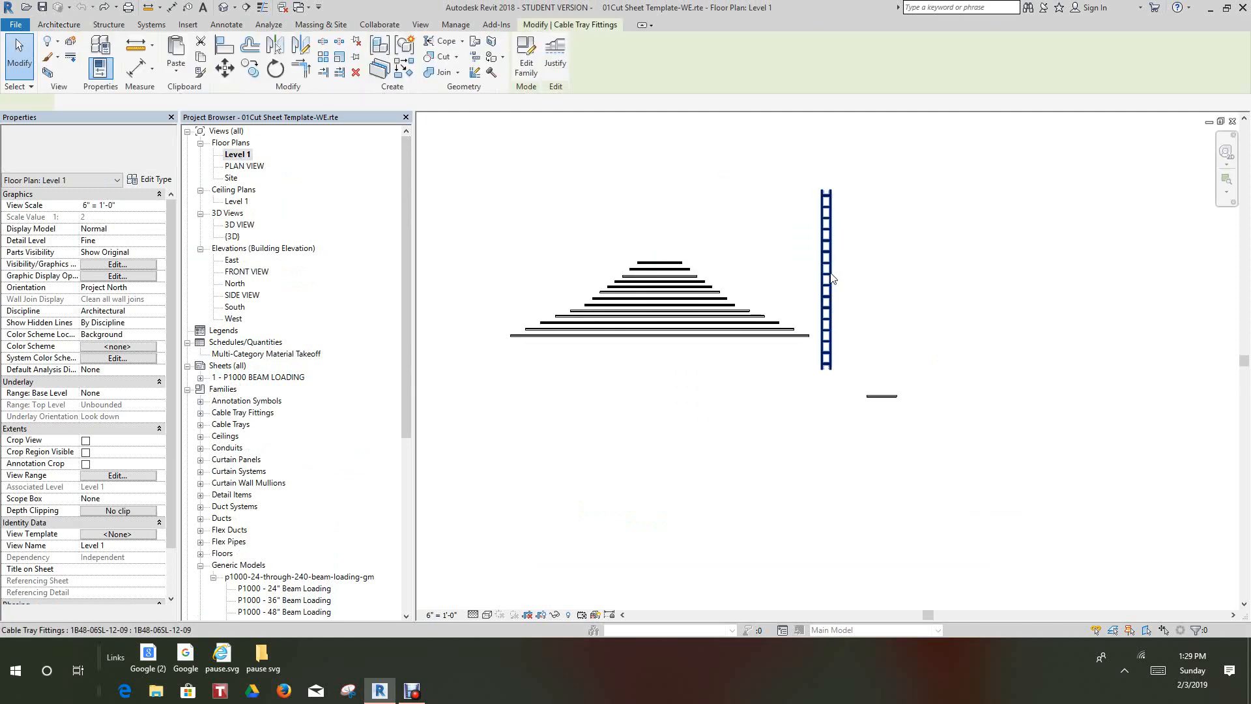
pyautogui.rightClick(830, 275)
pyautogui.click(878, 425)
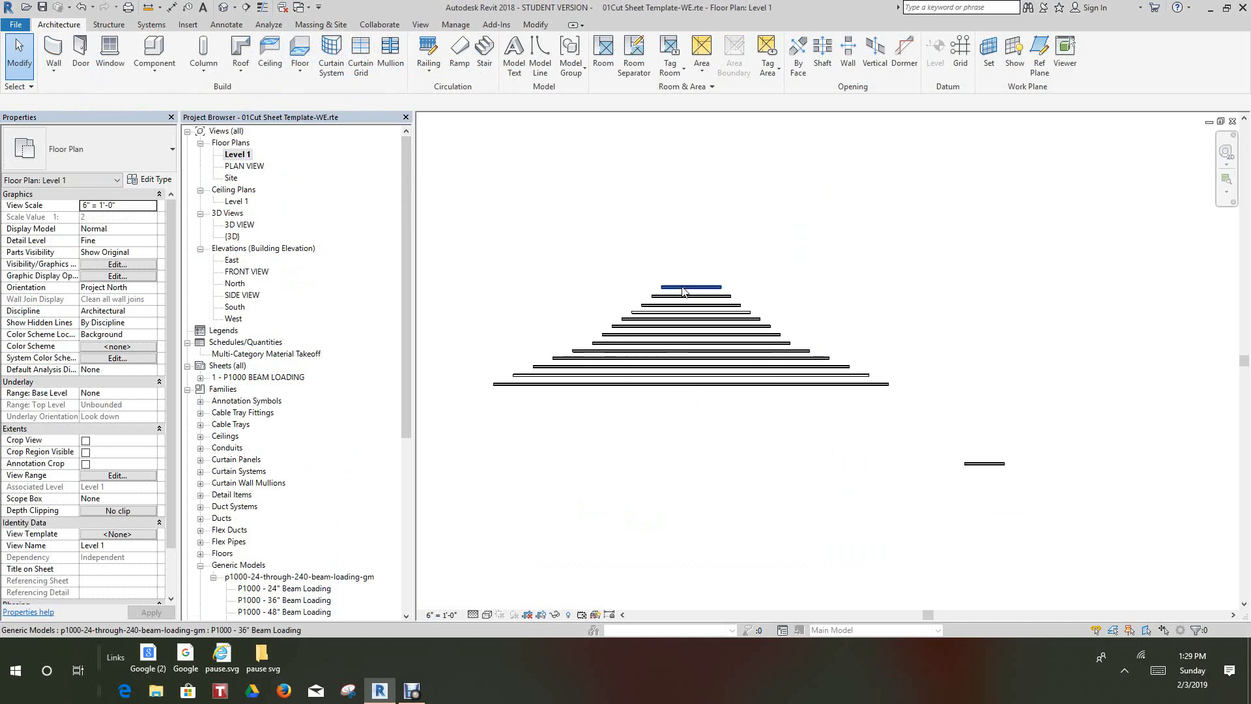
# Delete the whole pyramid of stacked P1000 beam-loading channels from Level 1, keeping only the separate 24" channel
pyautogui.scroll(-1, 682, 286)
pyautogui.moveTo(527, 247); pyautogui.dragTo(858, 355)
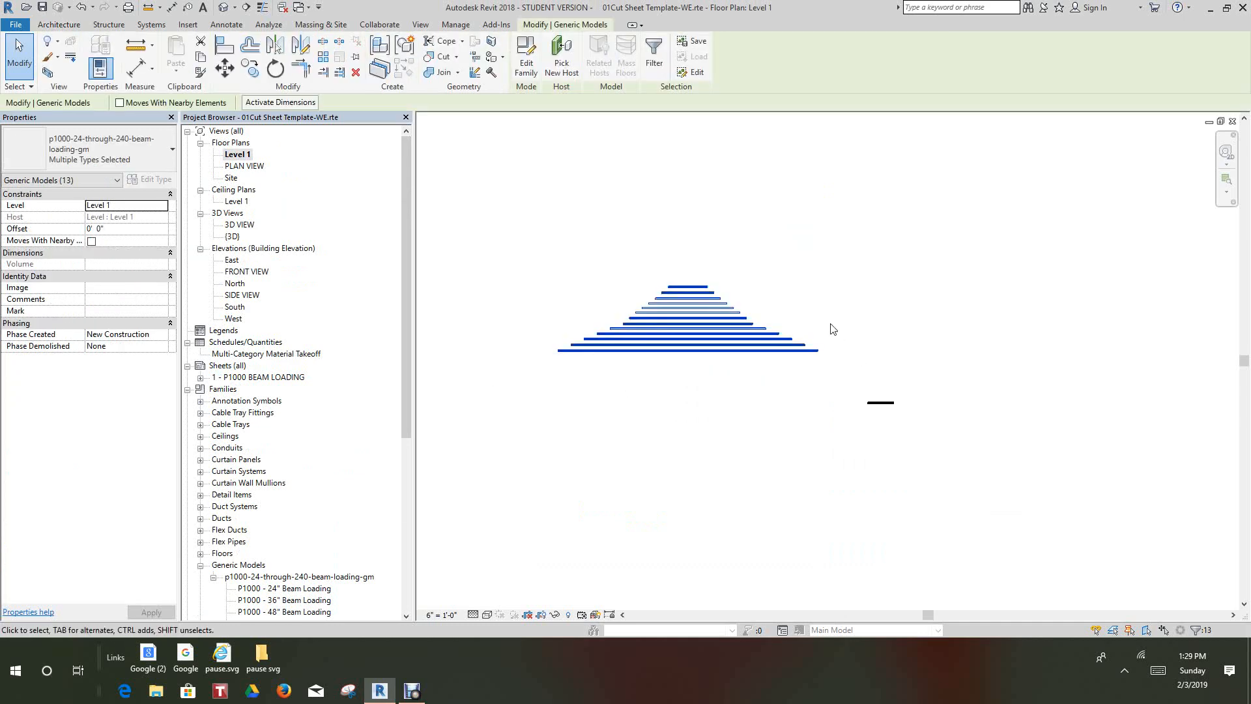
pyautogui.rightClick(828, 318)
pyautogui.click(860, 469)
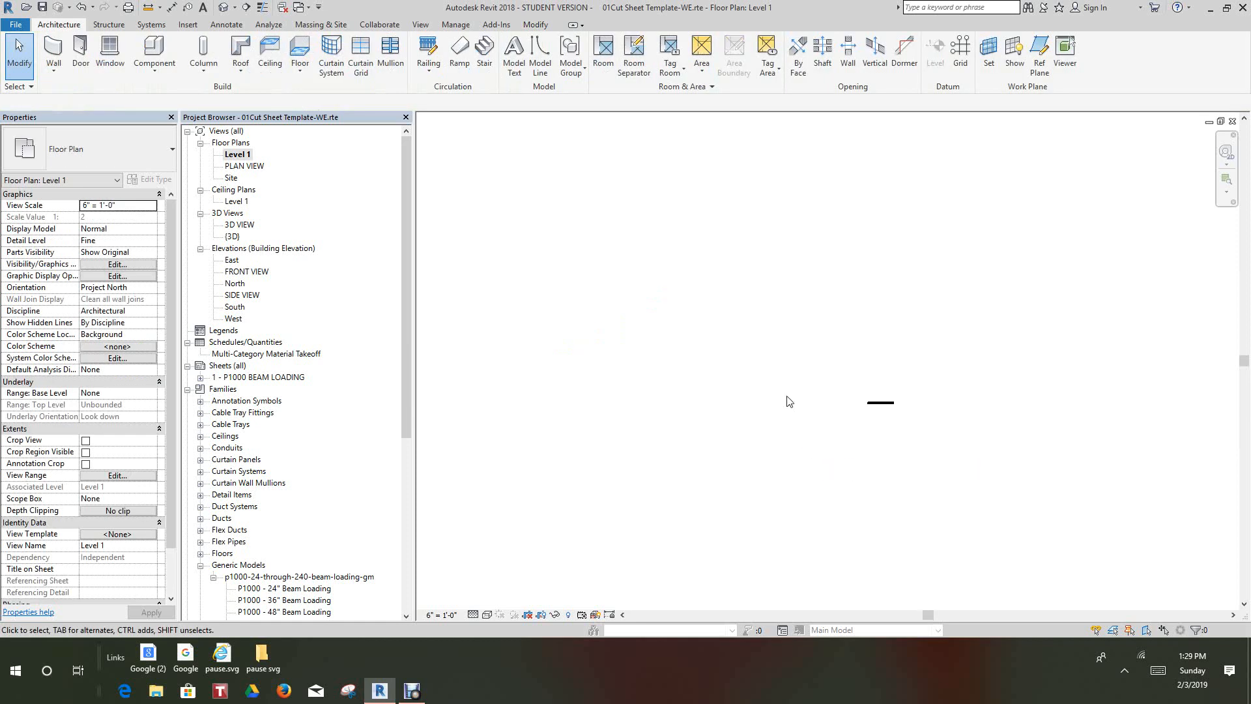
# Examine the remaining 24" channel up close in the Level 1 floor plan
pyautogui.scroll(6, 853, 391)
pyautogui.moveTo(929, 417); pyautogui.dragTo(914, 345, button='middle')
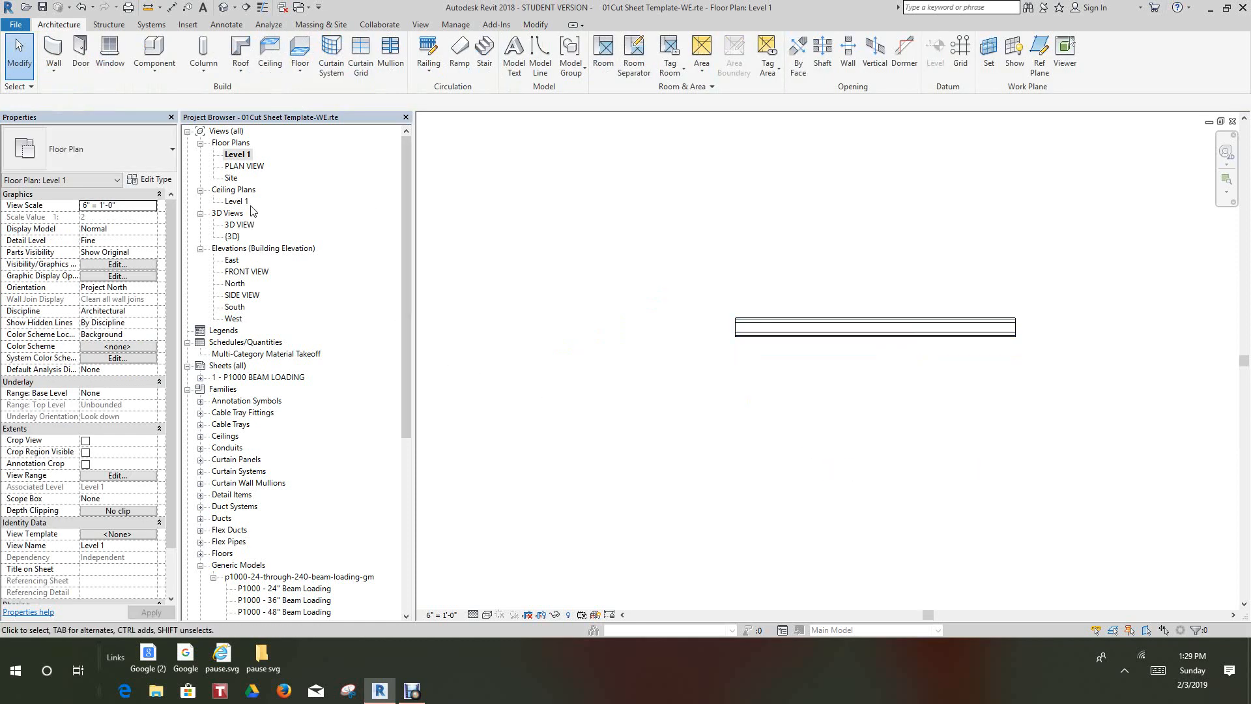
pyautogui.scroll(-2, 551, 198)
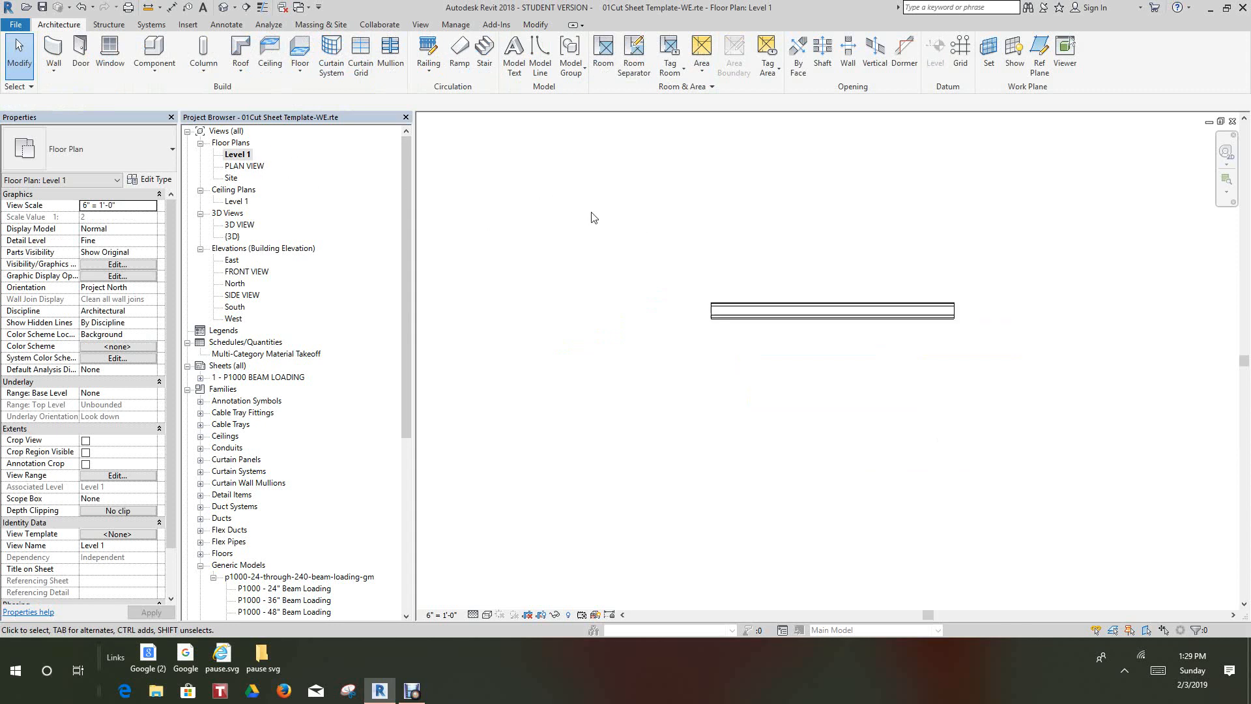
pyautogui.moveTo(715, 223); pyautogui.dragTo(559, 225, button='middle')
pyautogui.scroll(4, 555, 226)
pyautogui.moveTo(510, 258); pyautogui.dragTo(486, 196, button='middle')
pyautogui.scroll(4, 558, 214)
pyautogui.moveTo(574, 213); pyautogui.dragTo(559, 196, button='middle')
pyautogui.scroll(3, 553, 195)
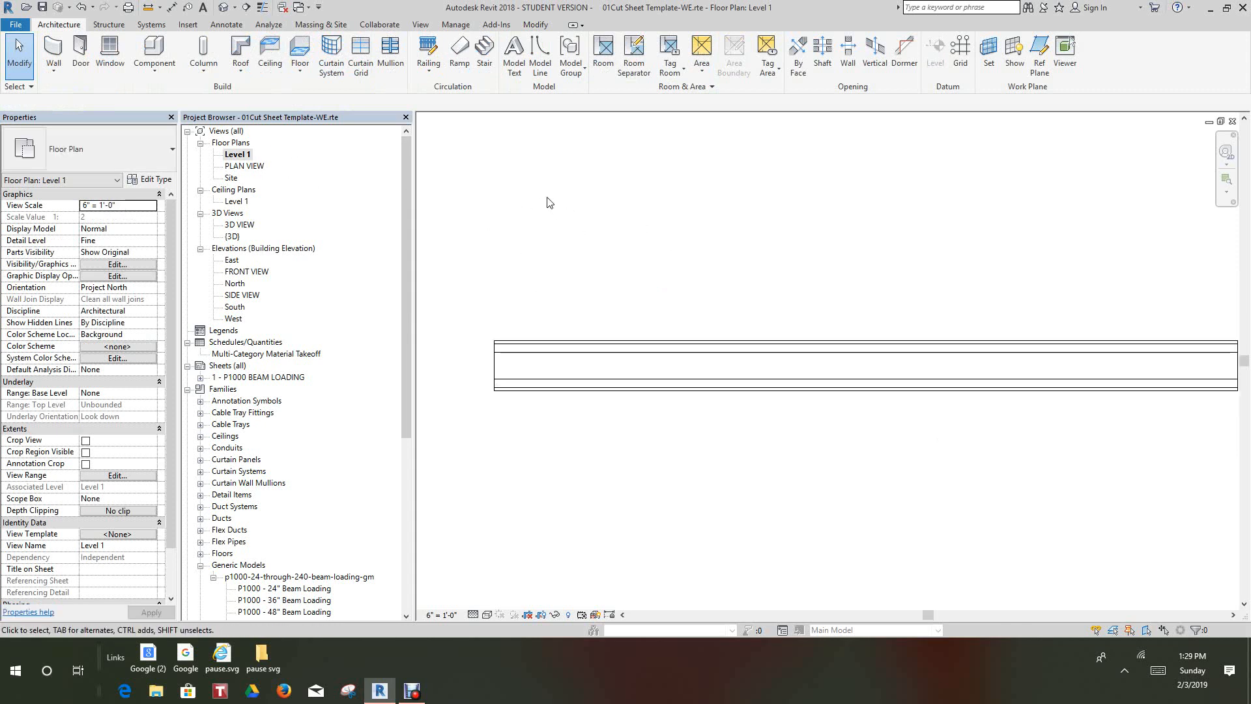
# Open the PLAN VIEW floor plan and inspect the shaded 24" channel there
pyautogui.doubleClick(245, 167)
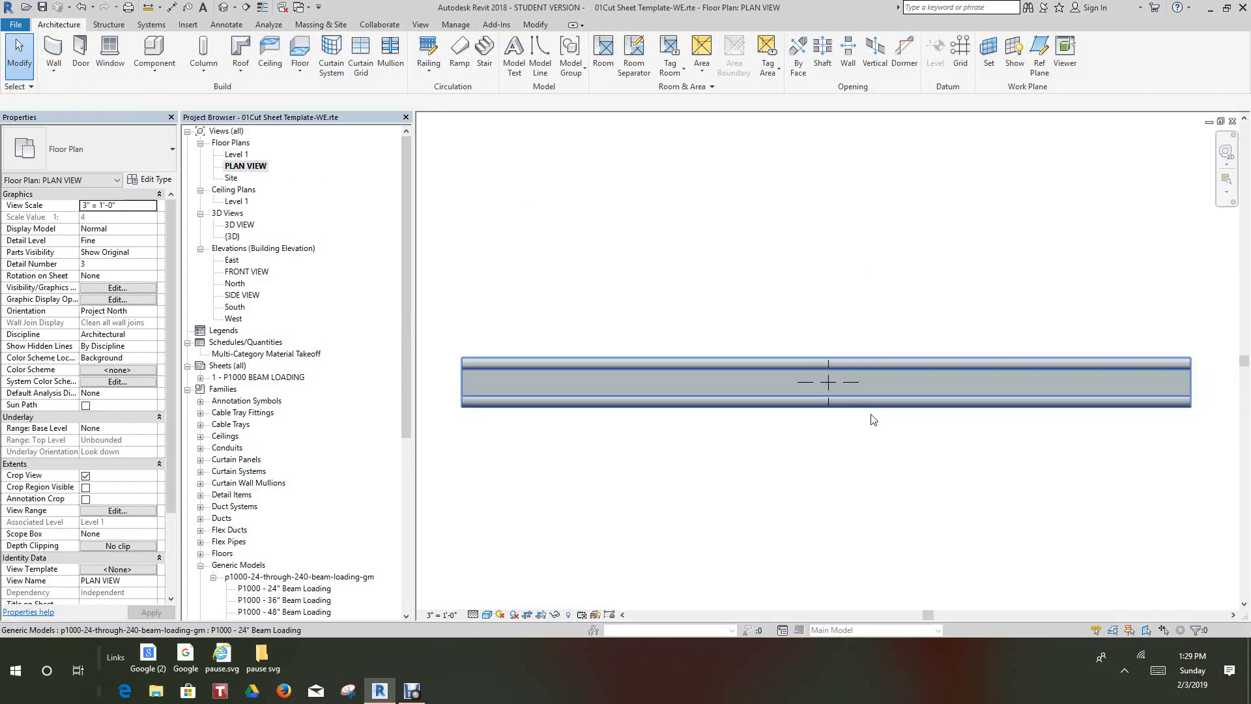
pyautogui.scroll(-1, 902, 419)
pyautogui.scroll(-1, 899, 422)
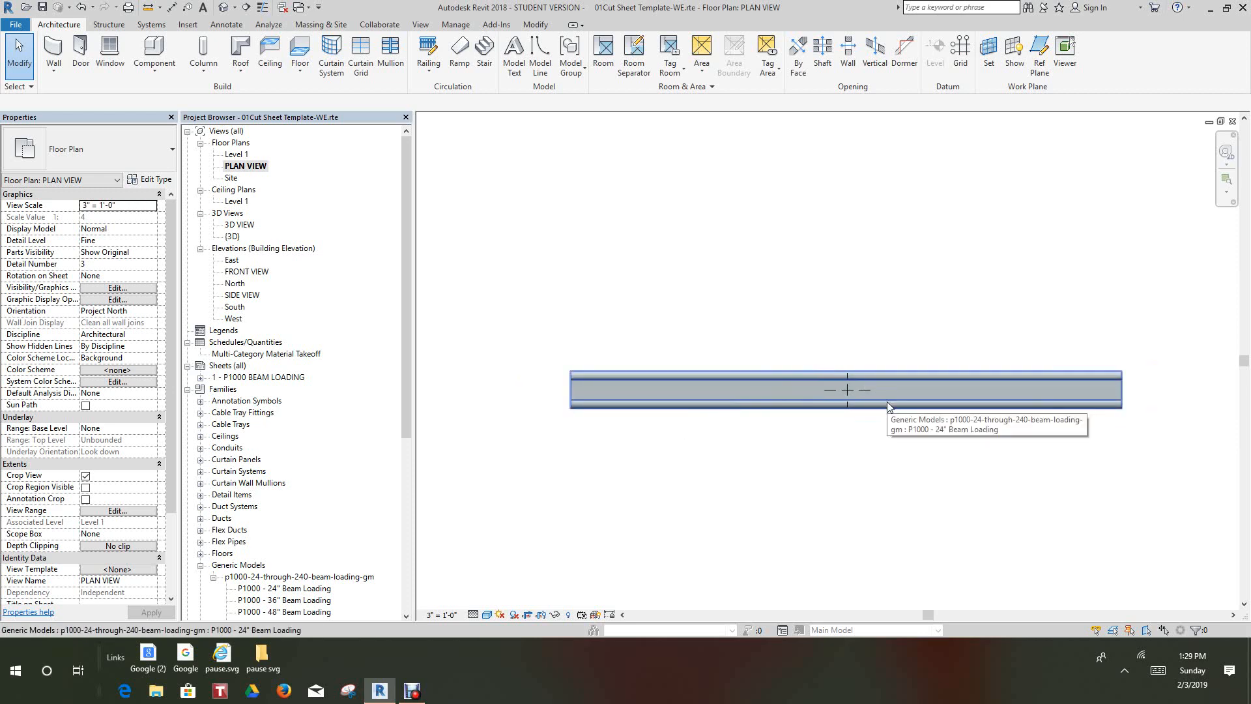
pyautogui.scroll(1, 790, 408)
pyautogui.scroll(1, 786, 400)
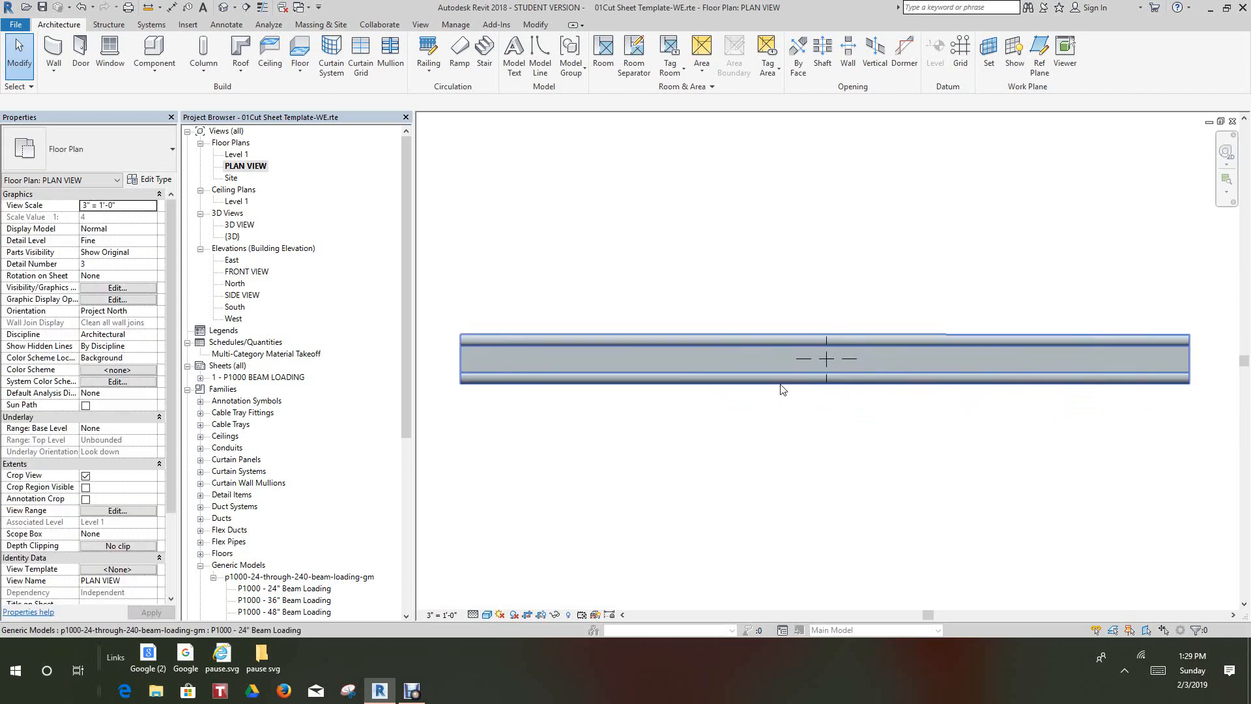
pyautogui.scroll(-2, 792, 389)
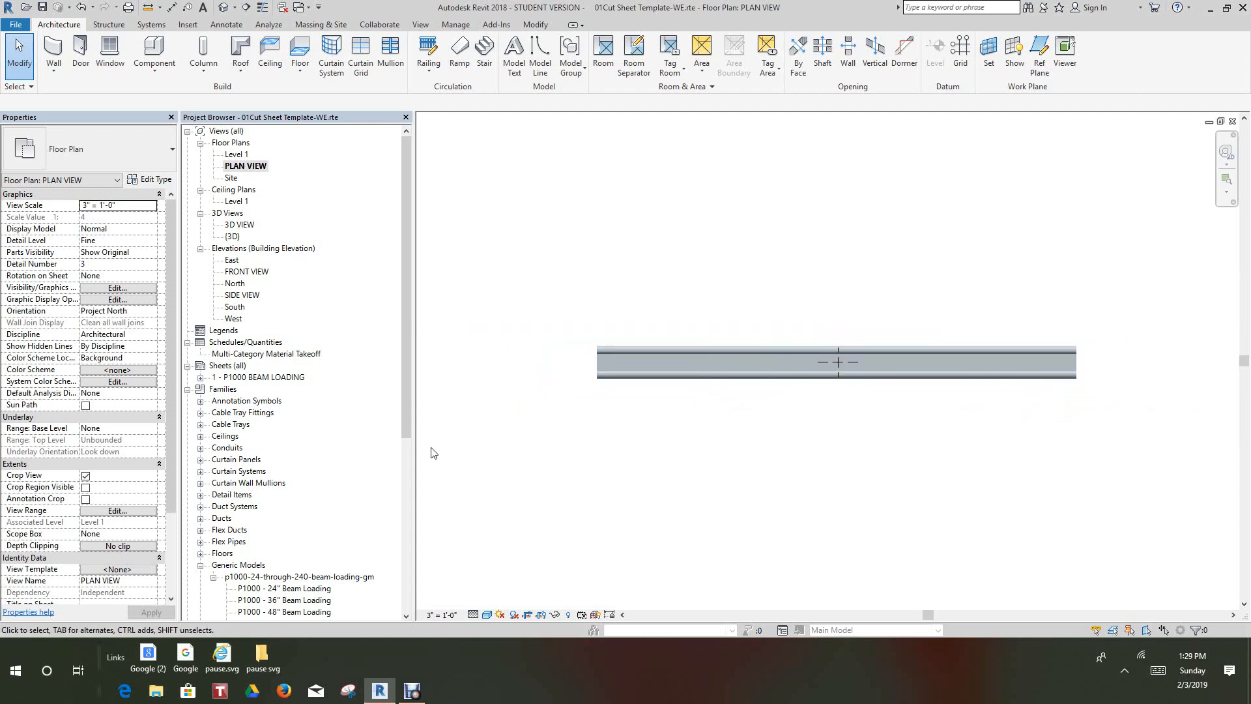
# Review the channel in the FRONT VIEW elevation with its dimensions, and in the SIDE VIEW elevation
pyautogui.doubleClick(242, 272)
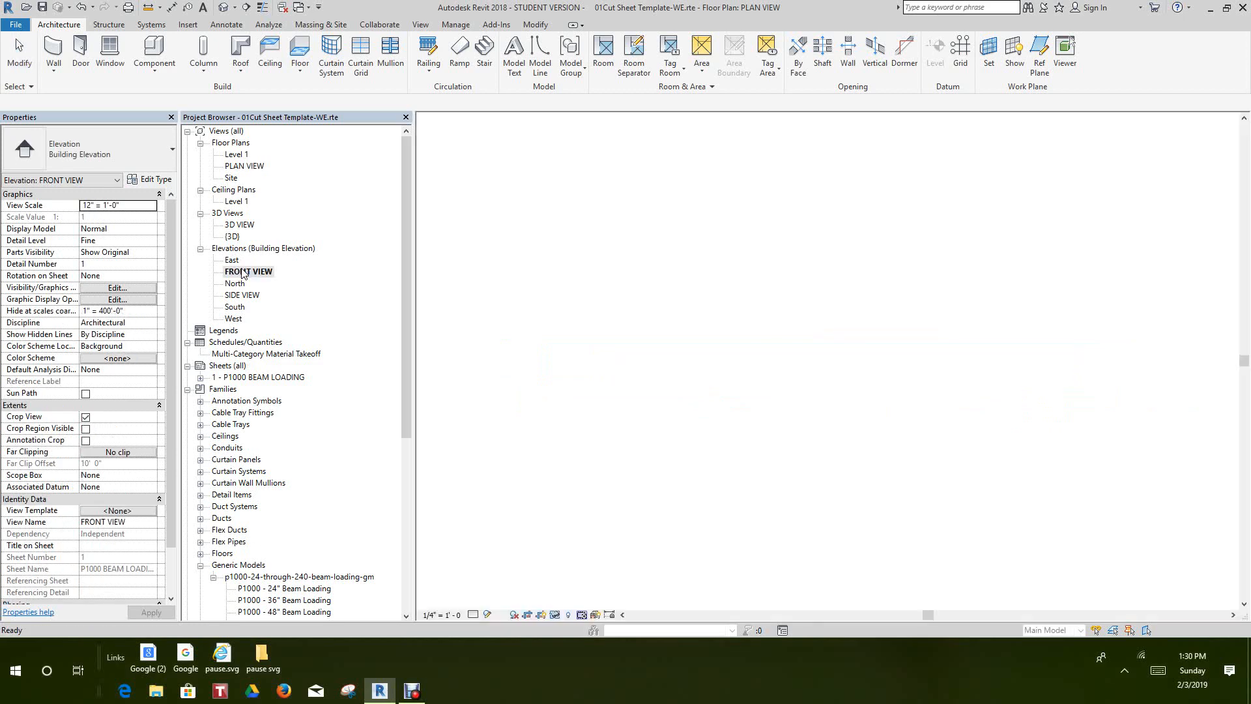
pyautogui.scroll(-1, 813, 336)
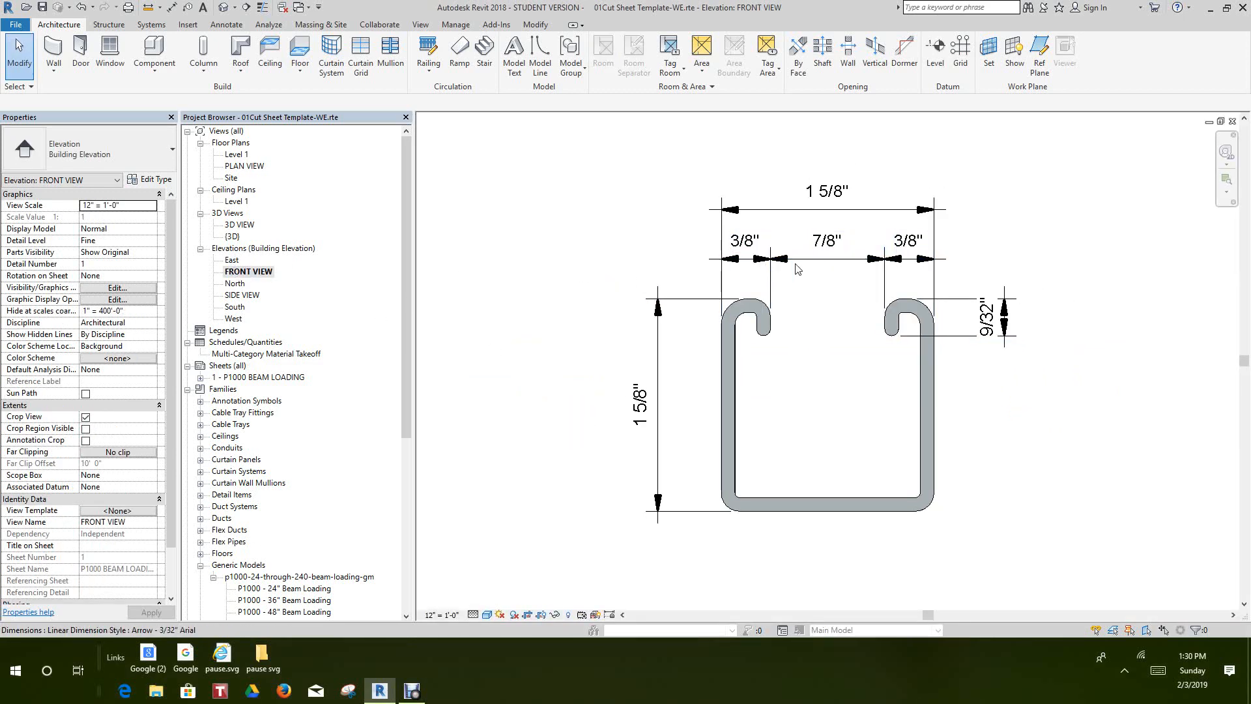
pyautogui.doubleClick(242, 295)
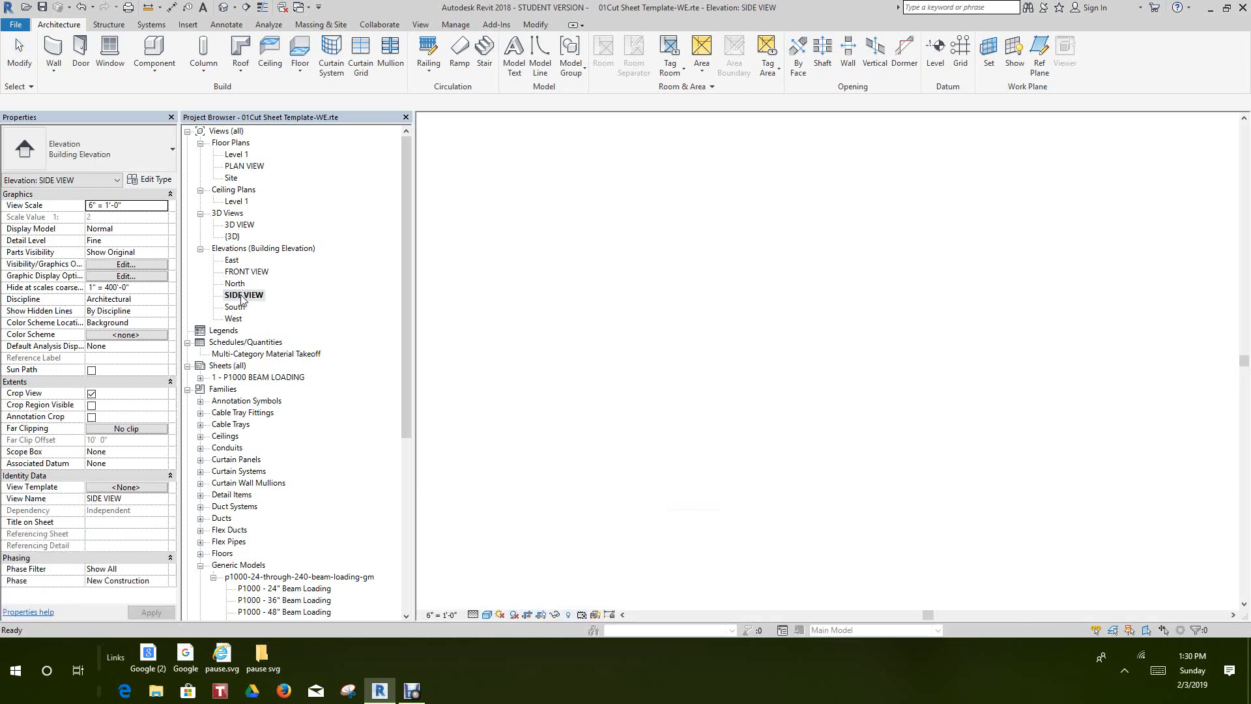
pyautogui.scroll(-1, 799, 366)
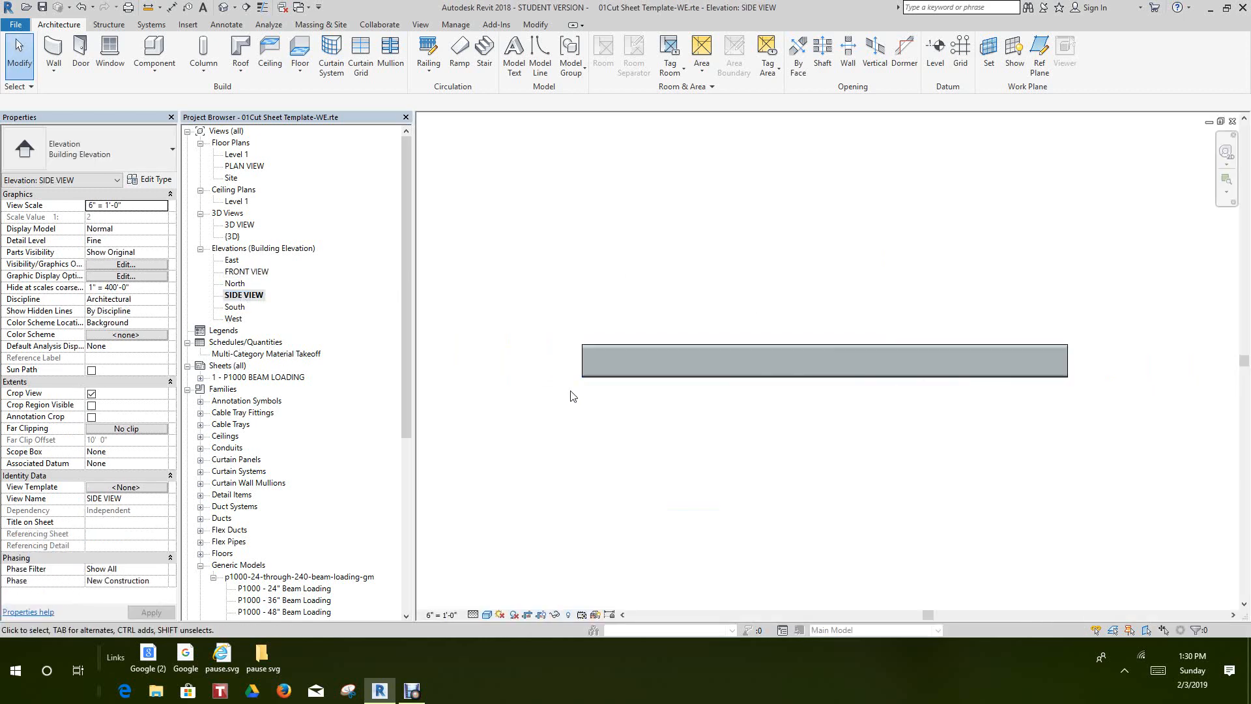
pyautogui.scroll(-5, 405, 398)
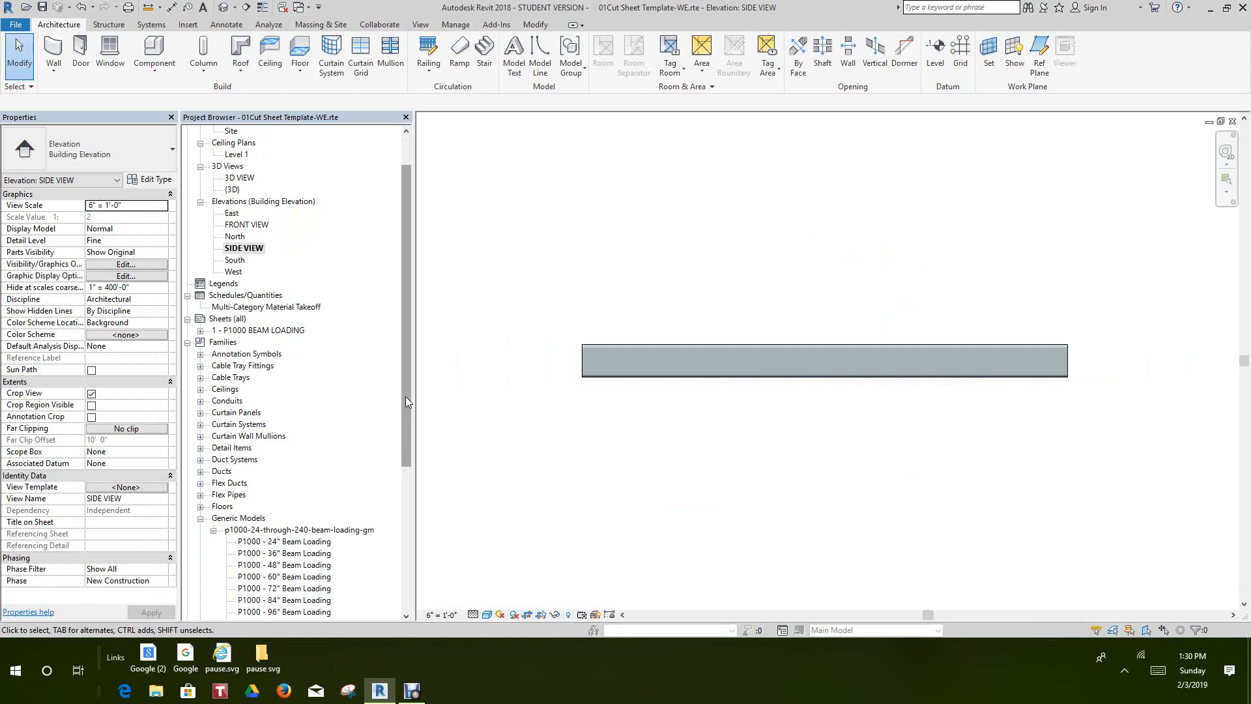
pyautogui.scroll(1, 405, 401)
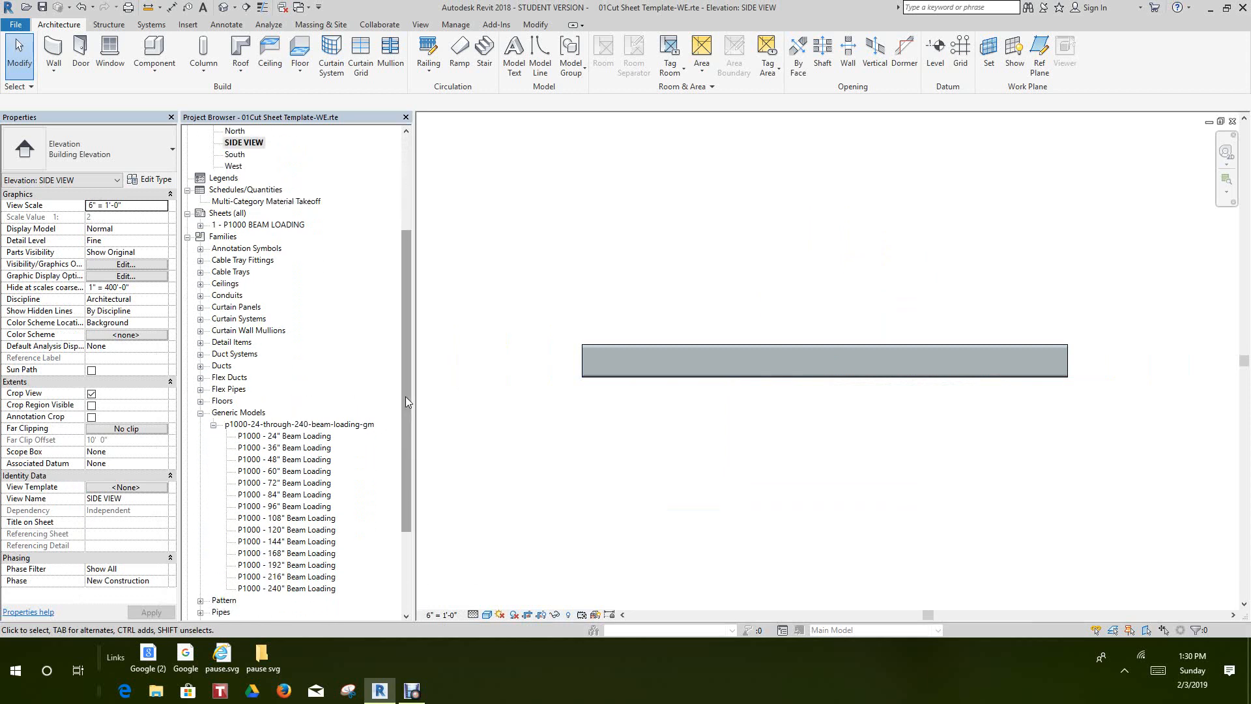
# Reopen the P1000 BEAM LOADING sheet and check its views and reduced schedule
pyautogui.click(263, 226)
pyautogui.doubleClick(263, 225)
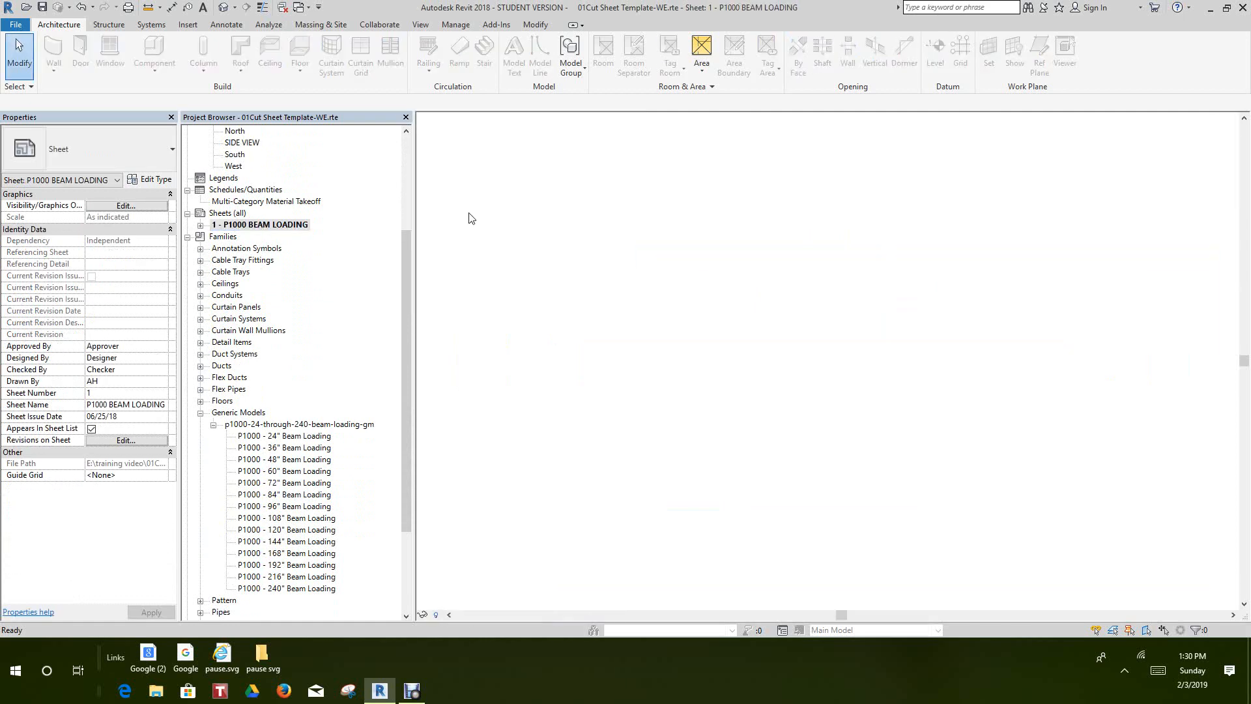
pyautogui.scroll(-3, 790, 282)
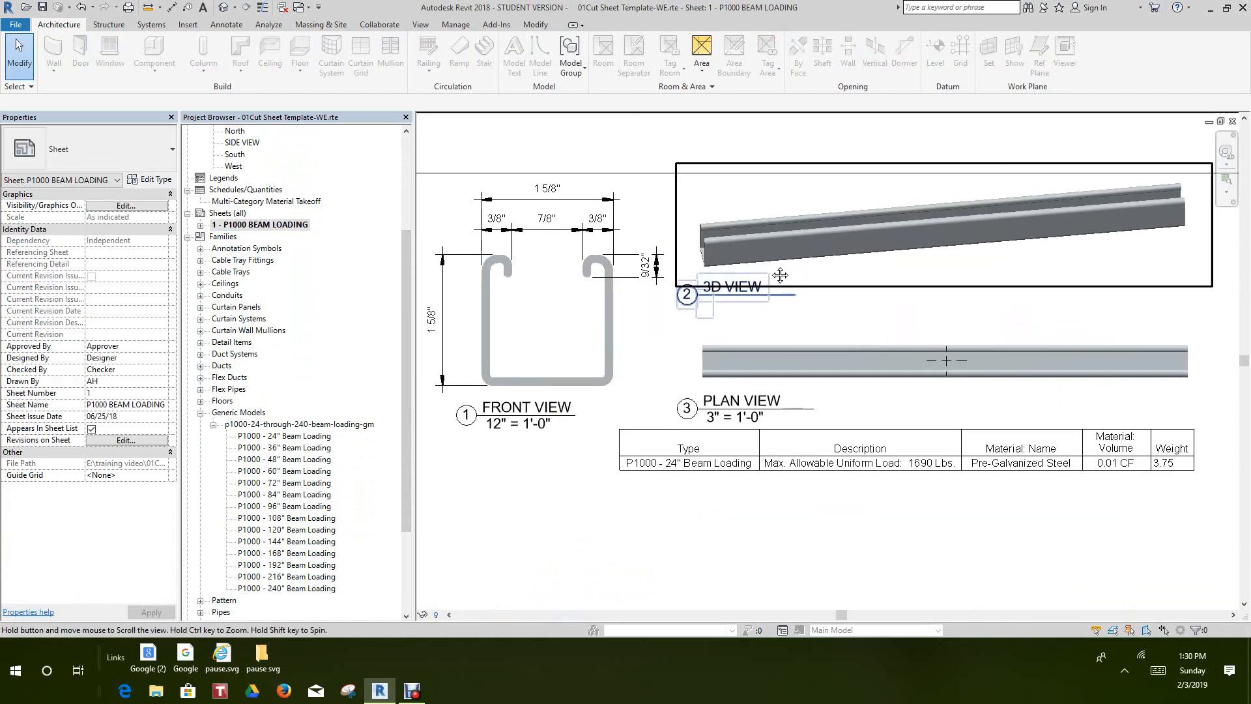
pyautogui.scroll(-1, 682, 319)
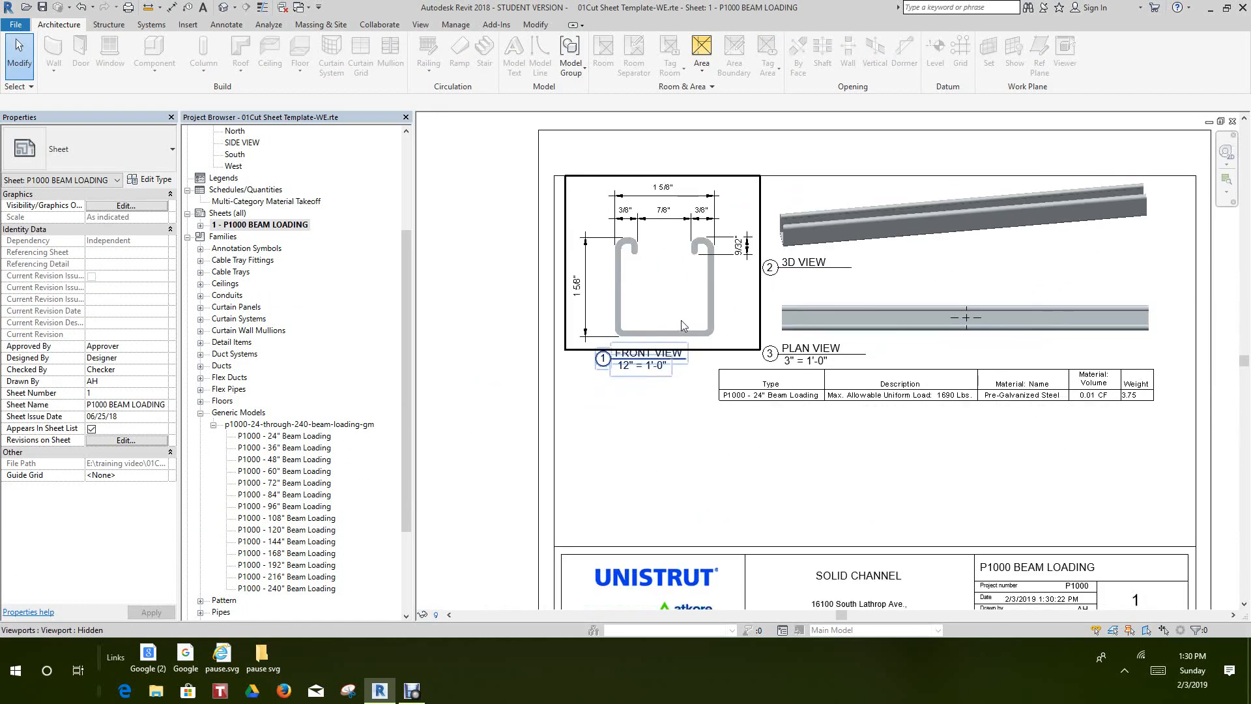
pyautogui.scroll(3, 660, 329)
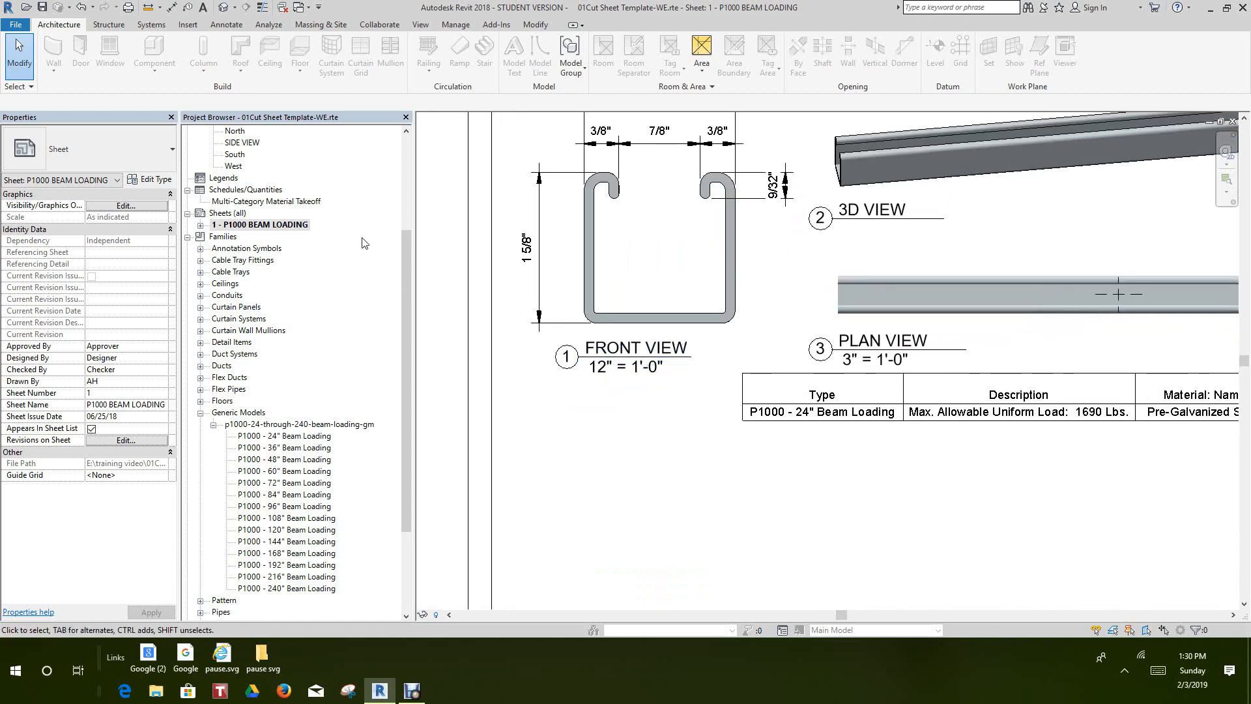
# Examine the front, 3D and plan viewports and their titles on the P1000 BEAM LOADING sheet
pyautogui.moveTo(405, 288); pyautogui.dragTo(401, 160)
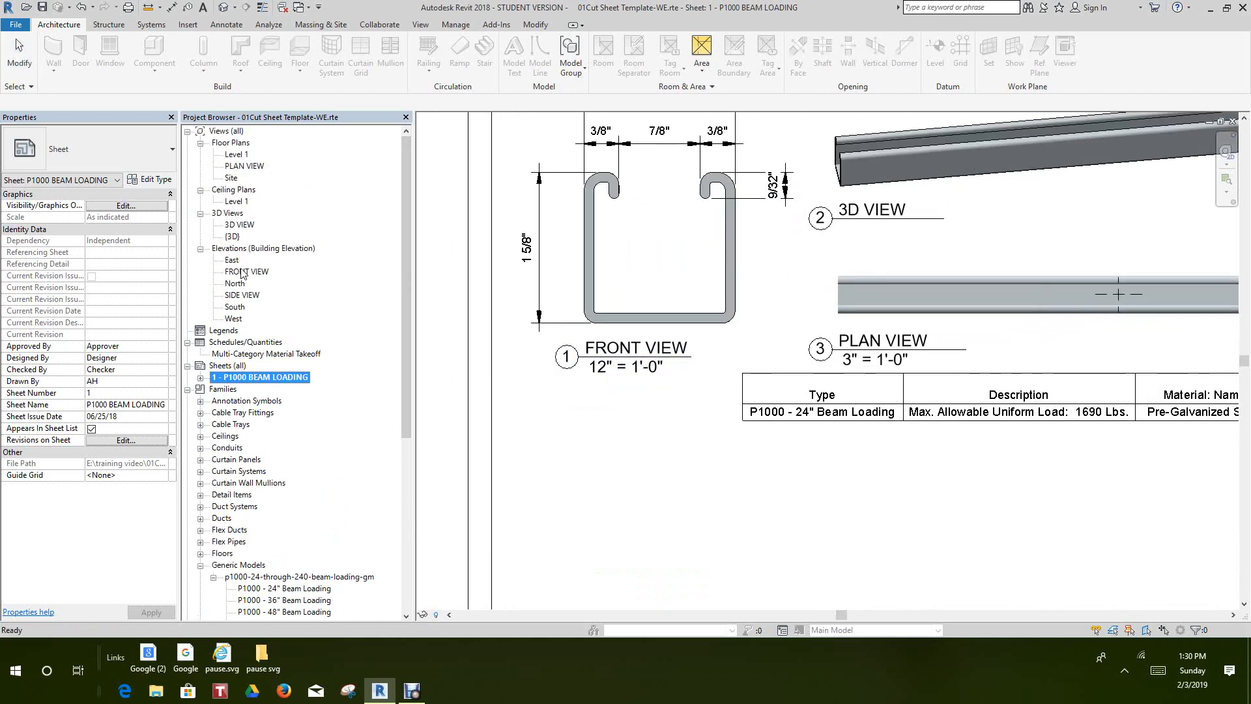
pyautogui.scroll(-1, 614, 284)
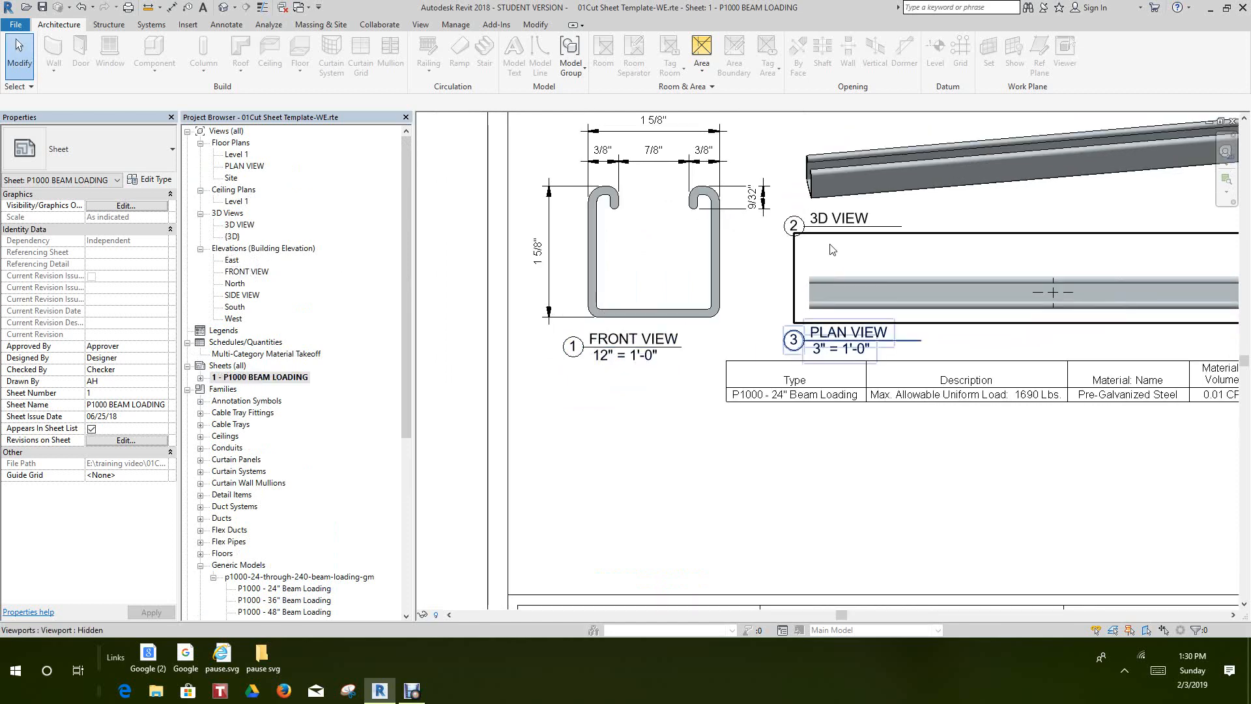
pyautogui.moveTo(831, 250); pyautogui.dragTo(701, 300, button='middle')
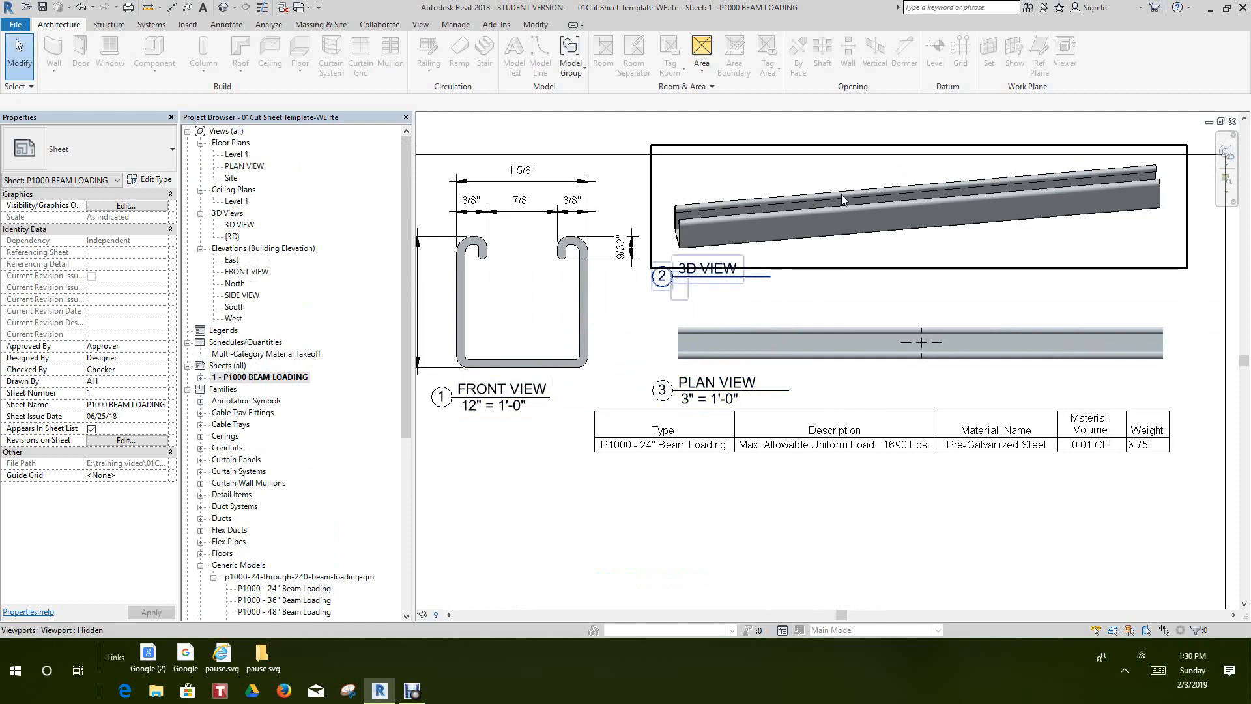
pyautogui.scroll(1, 842, 195)
pyautogui.moveTo(842, 193); pyautogui.dragTo(813, 114, button='middle')
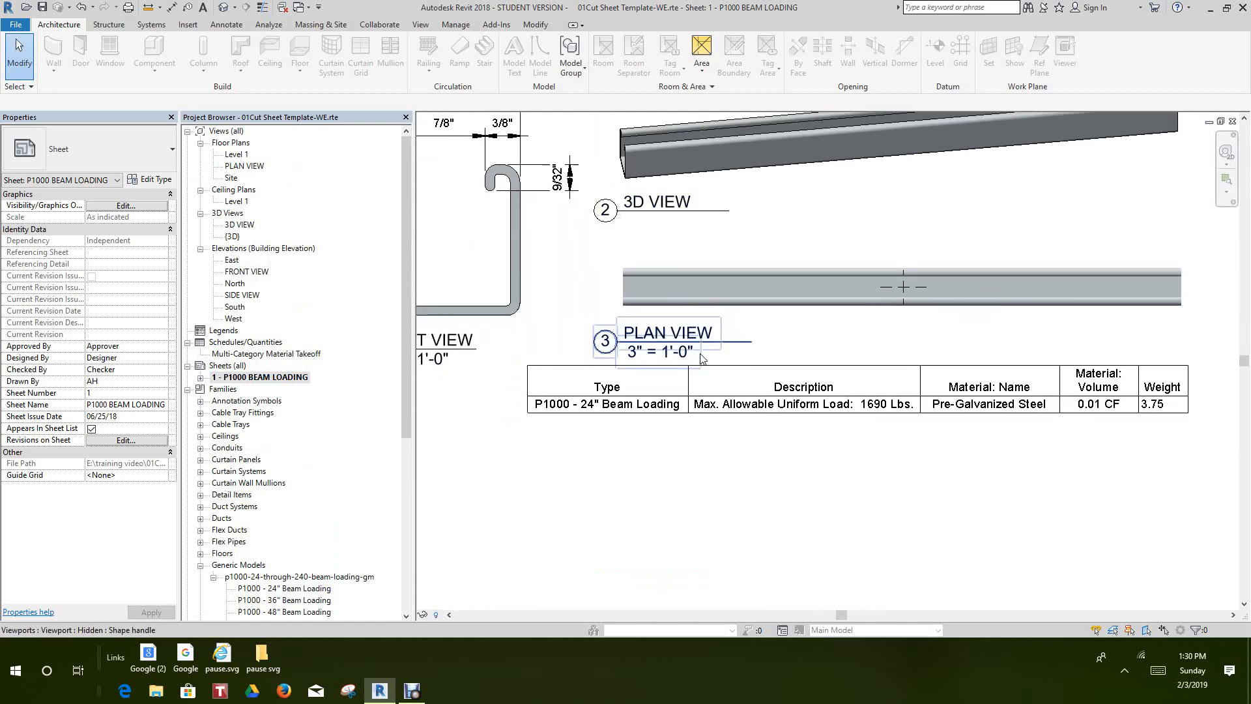
pyautogui.scroll(-1, 873, 287)
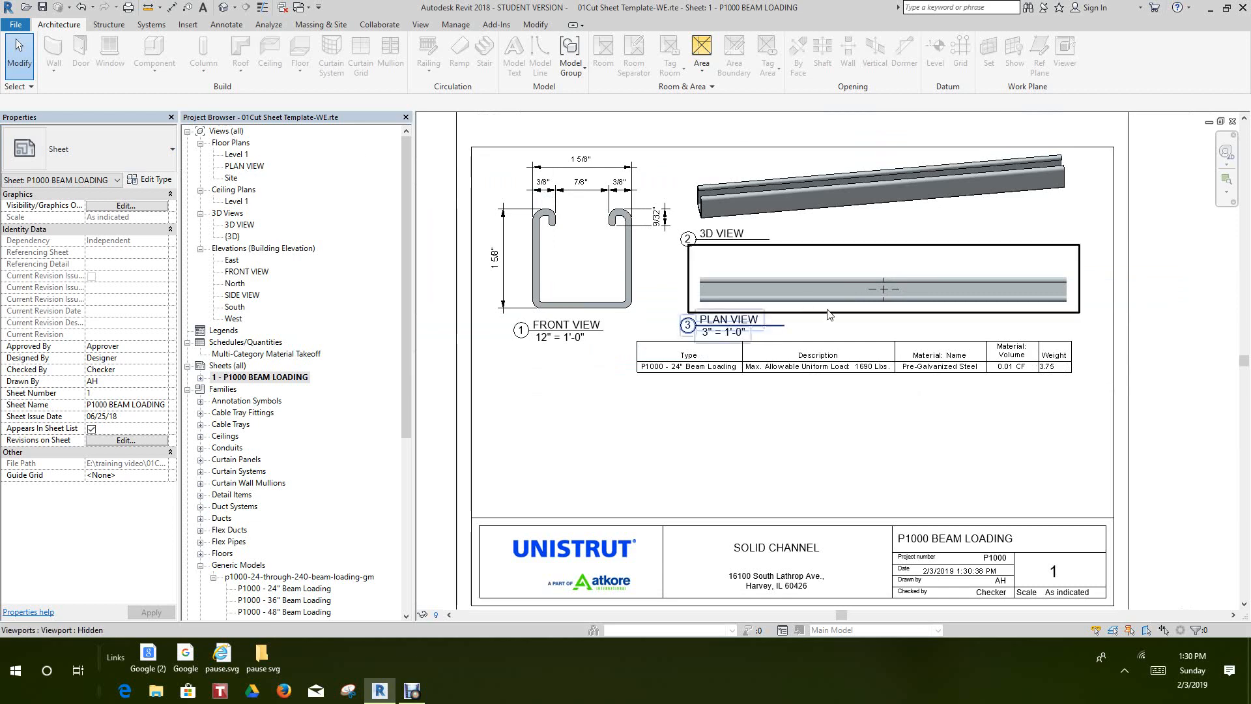
pyautogui.scroll(4, 888, 293)
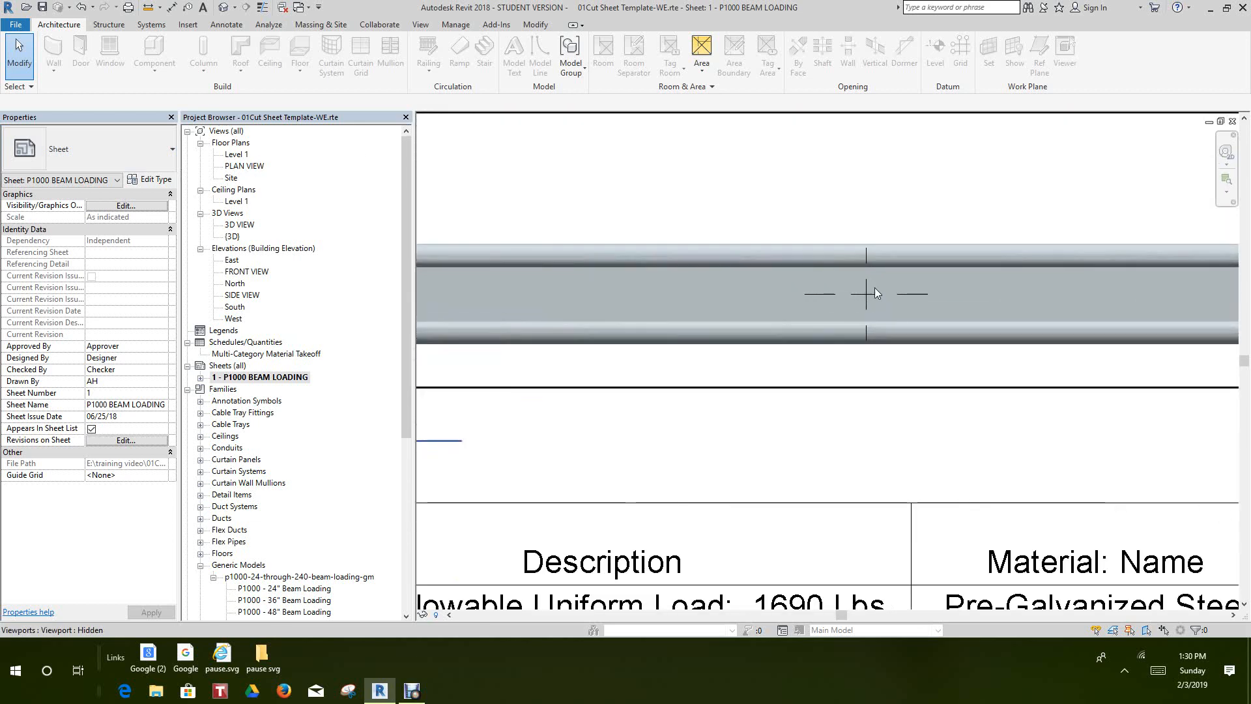
pyautogui.scroll(-5, 870, 288)
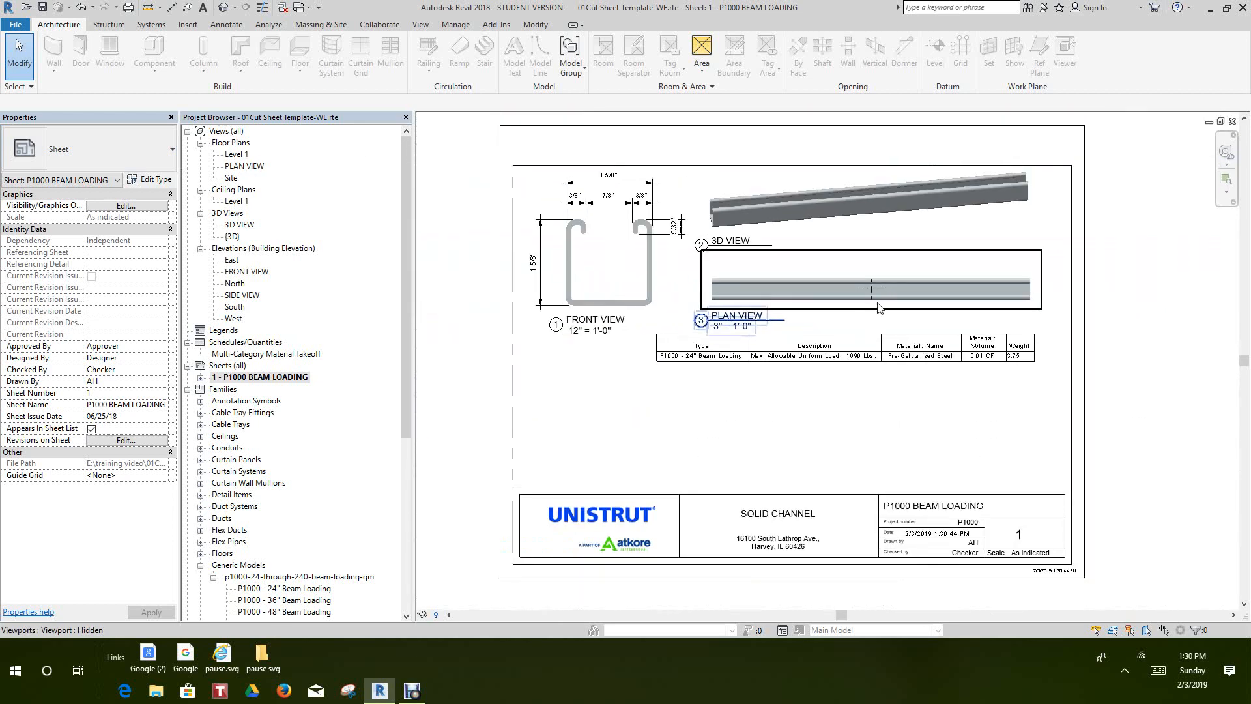
pyautogui.scroll(1, 880, 307)
pyautogui.scroll(-4, 880, 306)
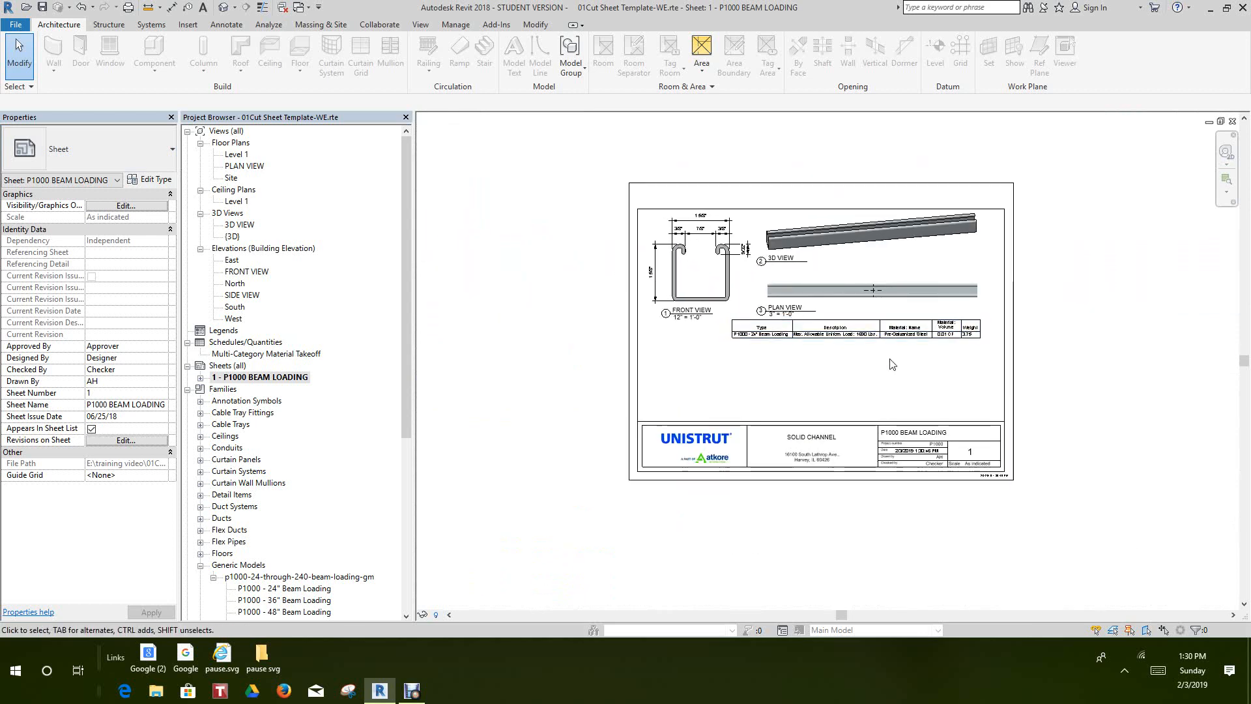
# Move the material takeoff schedule slightly down on the sheet, farther below the PLAN VIEW title
pyautogui.moveTo(899, 368); pyautogui.dragTo(903, 358, button='middle')
pyautogui.scroll(2, 902, 358)
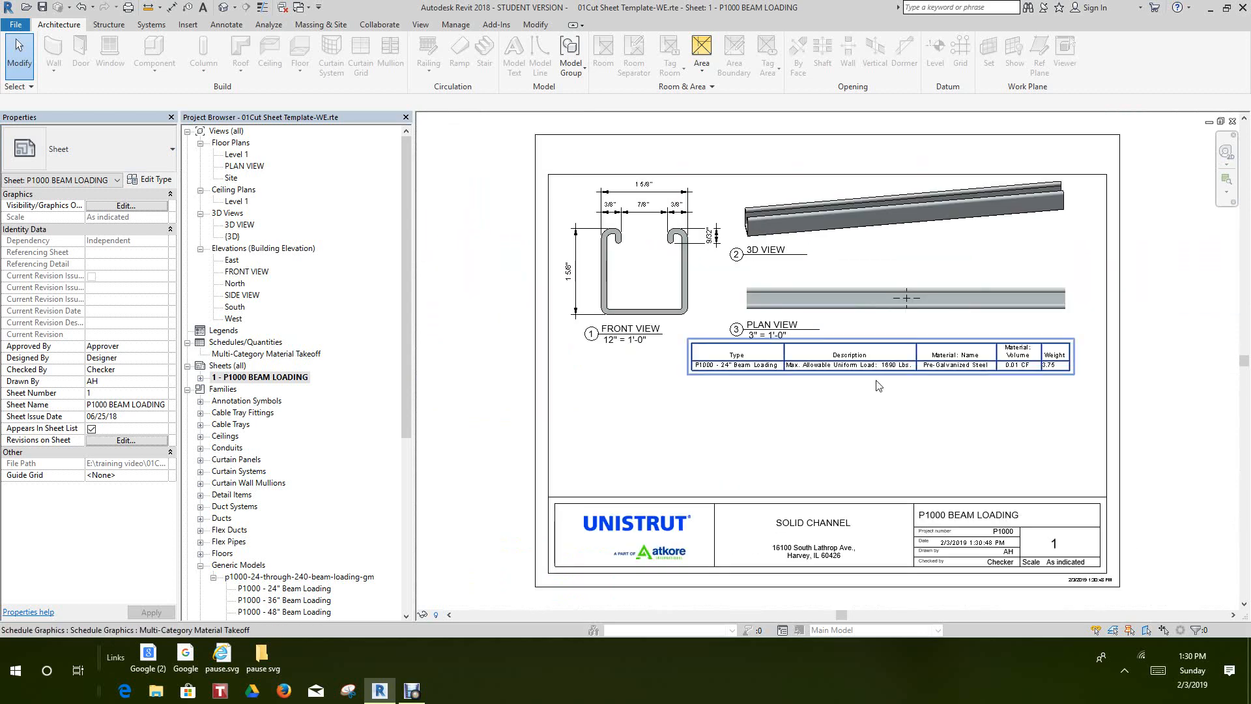
pyautogui.scroll(3, 792, 381)
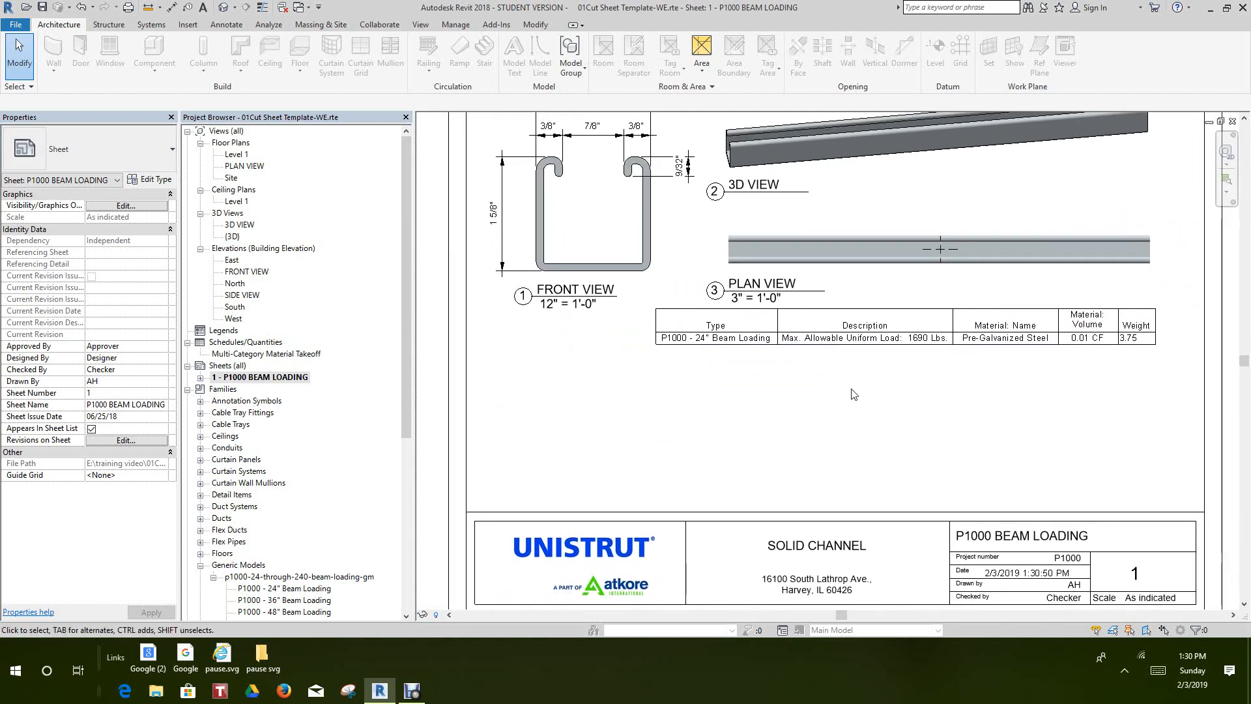
pyautogui.moveTo(860, 352); pyautogui.dragTo(857, 408)
pyautogui.click(859, 408)
pyautogui.scroll(-2, 937, 382)
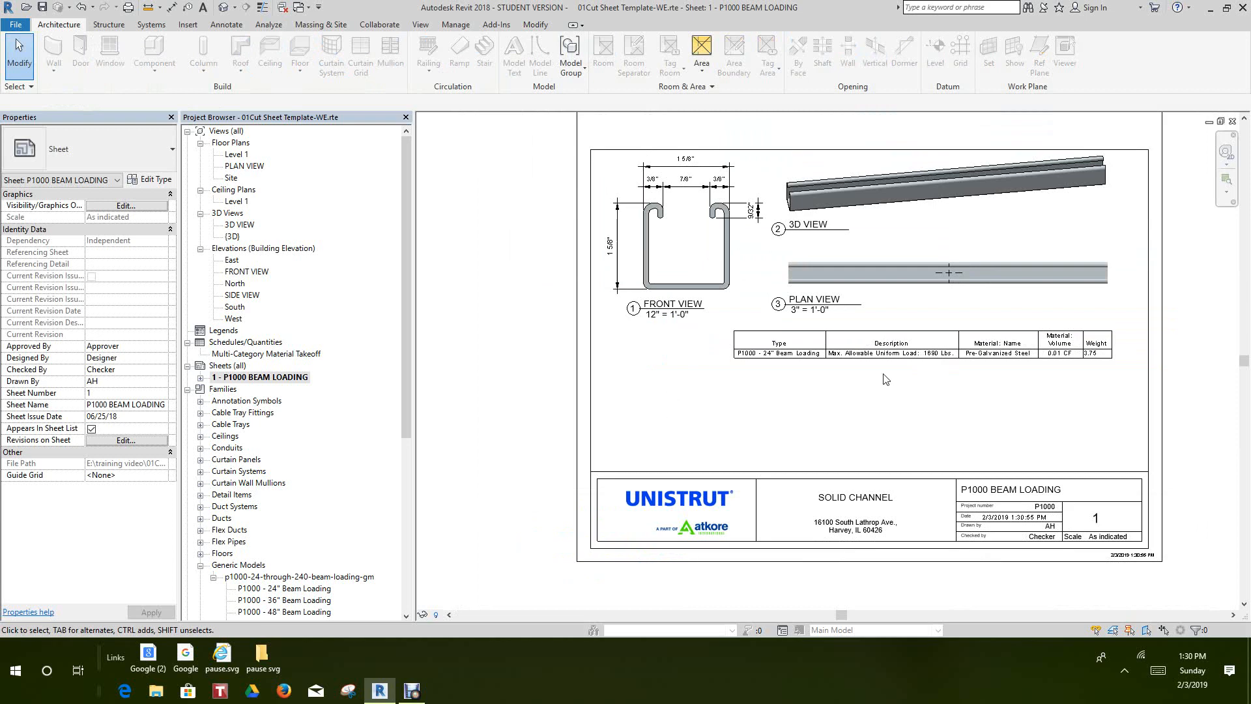
# Open the Level 1 floor plan and bring the P1000 beam loading types of the Generic Models family into view
pyautogui.scroll(-2, 886, 380)
pyautogui.scroll(2, 835, 406)
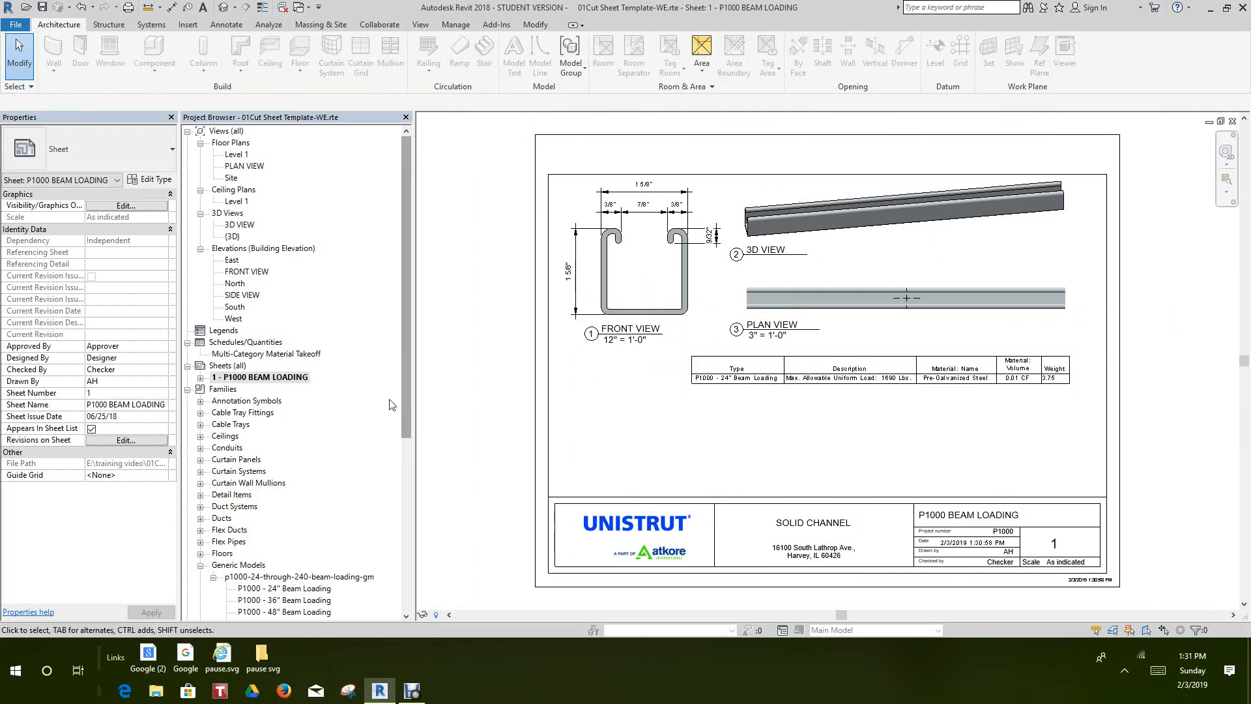
pyautogui.doubleClick(234, 155)
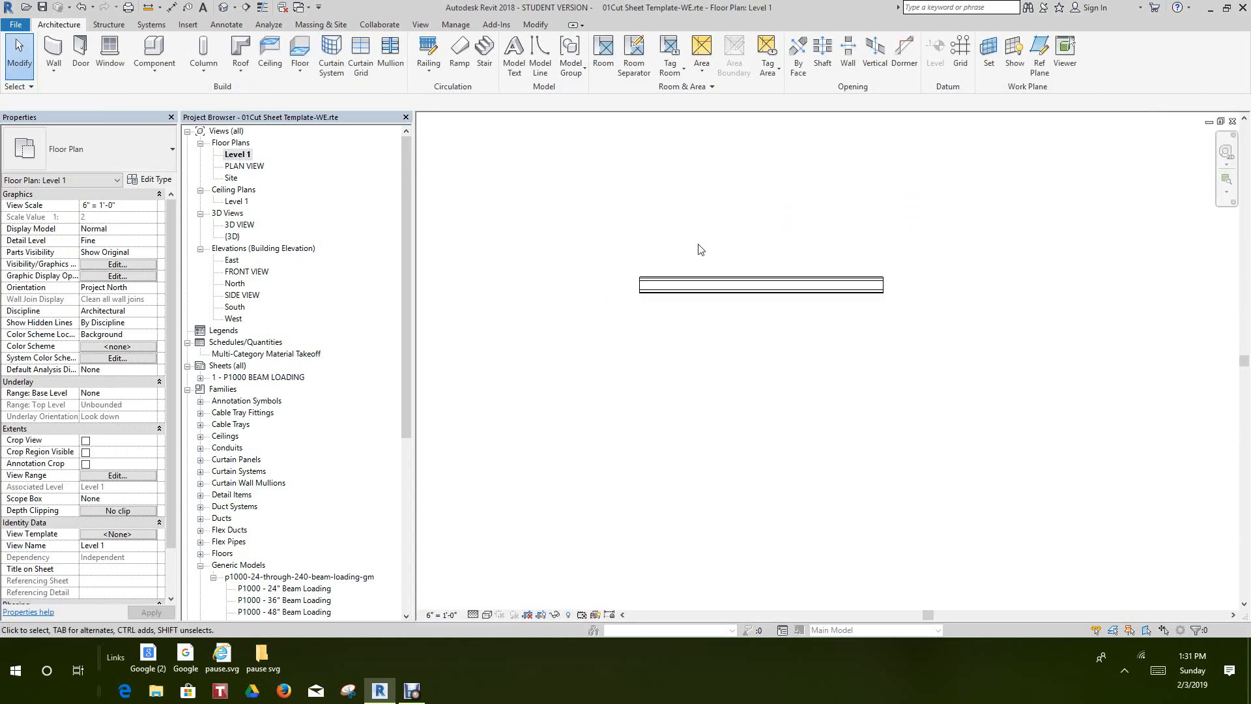
pyautogui.scroll(-4, 840, 284)
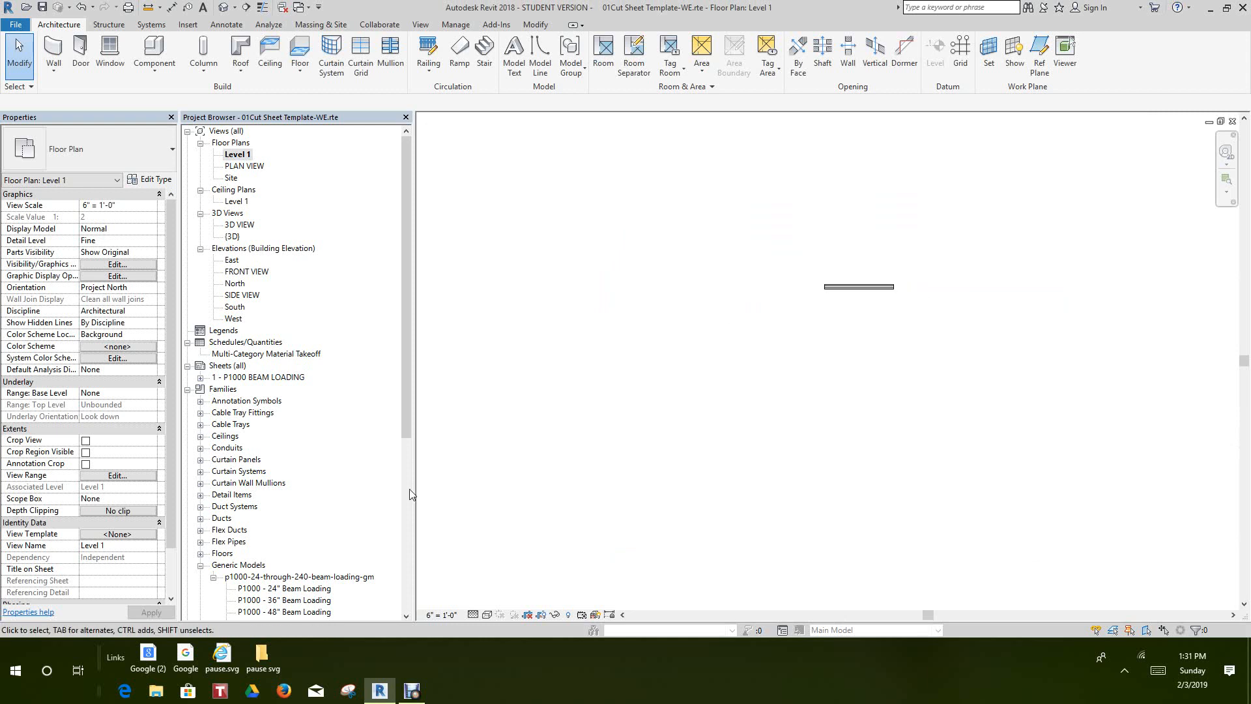
pyautogui.scroll(-6, 408, 425)
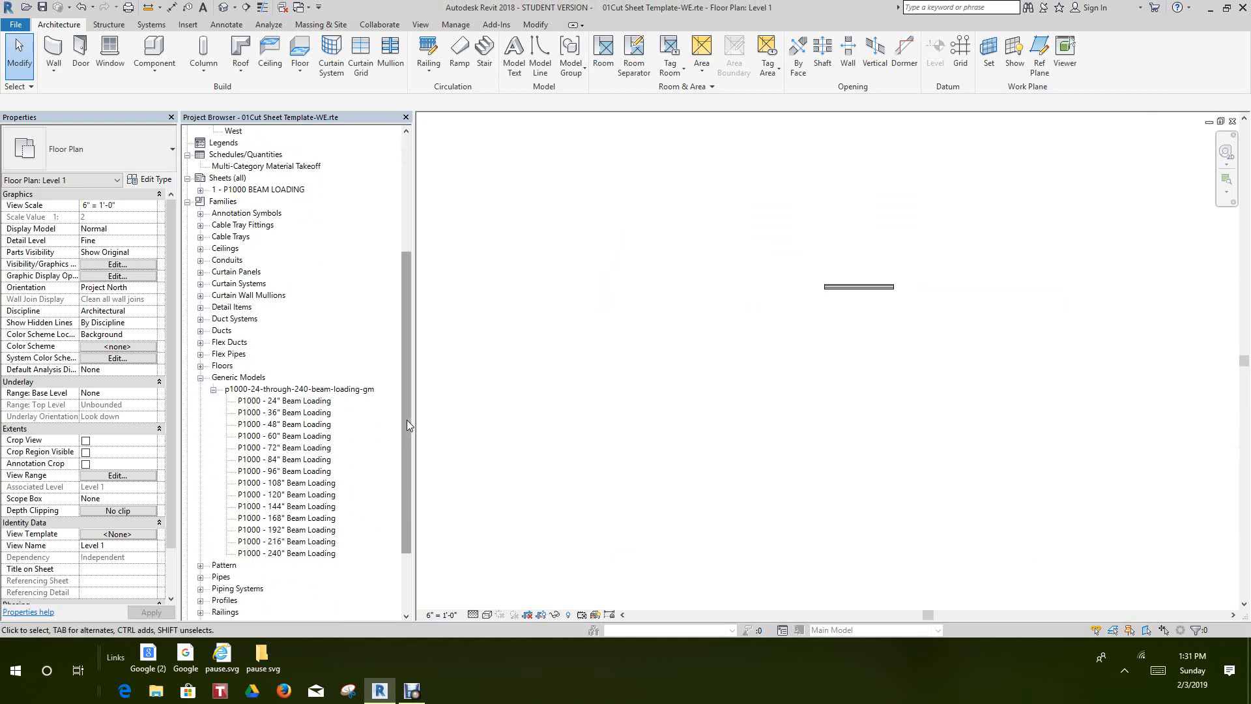
pyautogui.scroll(-4, 466, 414)
pyautogui.moveTo(698, 389); pyautogui.dragTo(848, 391, button='middle')
pyautogui.scroll(-1, 848, 391)
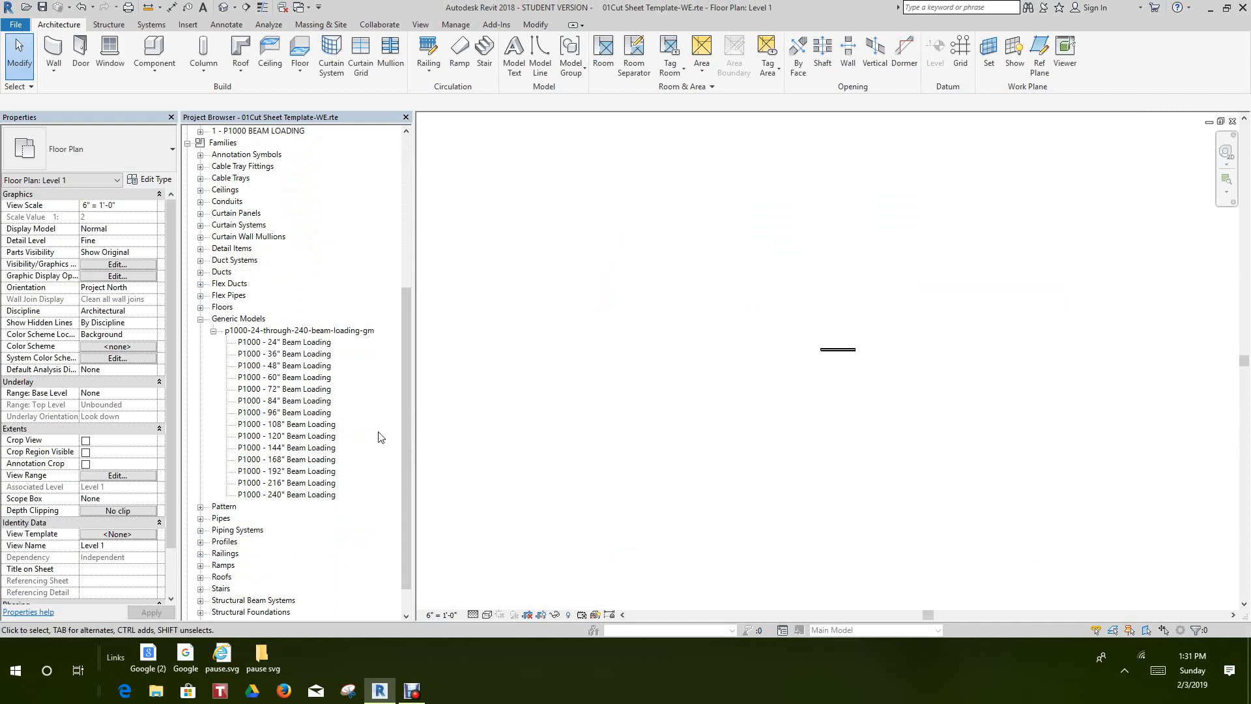
# Select all the P1000 Beam Loading types from 24" to 240" under the Generic Models family
pyautogui.click(300, 344)
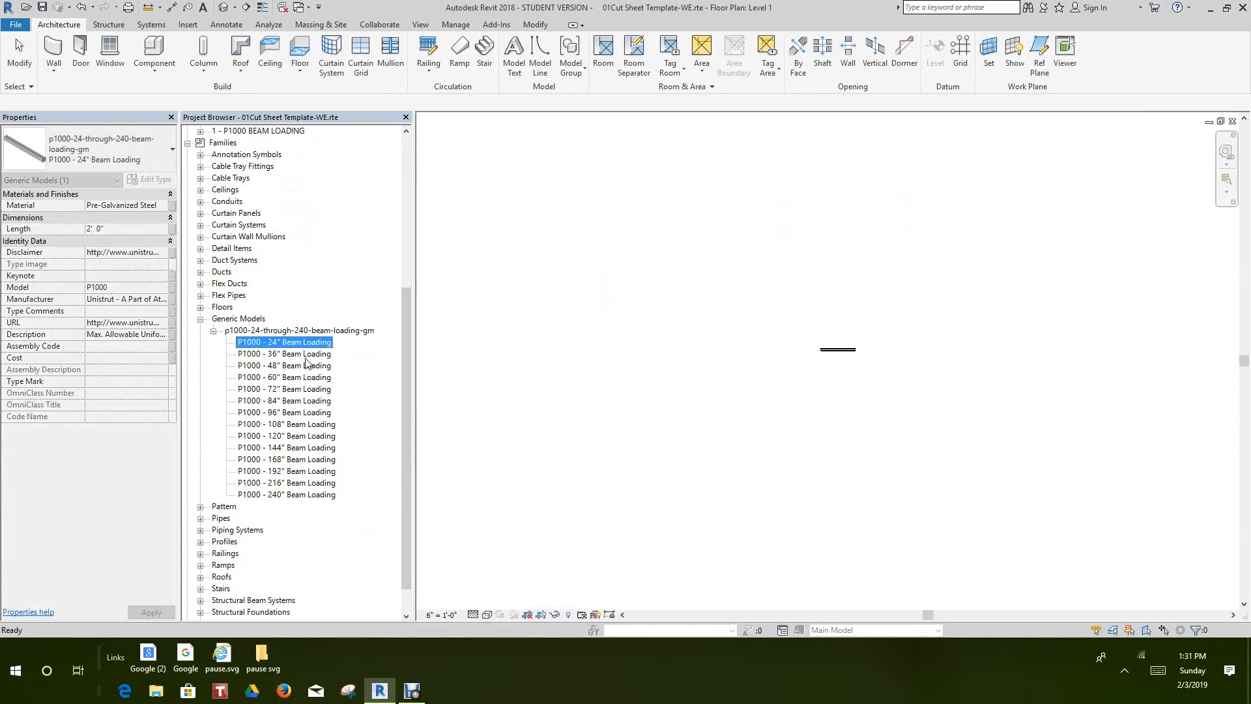
pyautogui.keyDown('ctrl'); pyautogui.click(322, 495); pyautogui.keyUp('ctrl')
pyautogui.keyDown('ctrl'); pyautogui.click(325, 483); pyautogui.keyUp('ctrl')
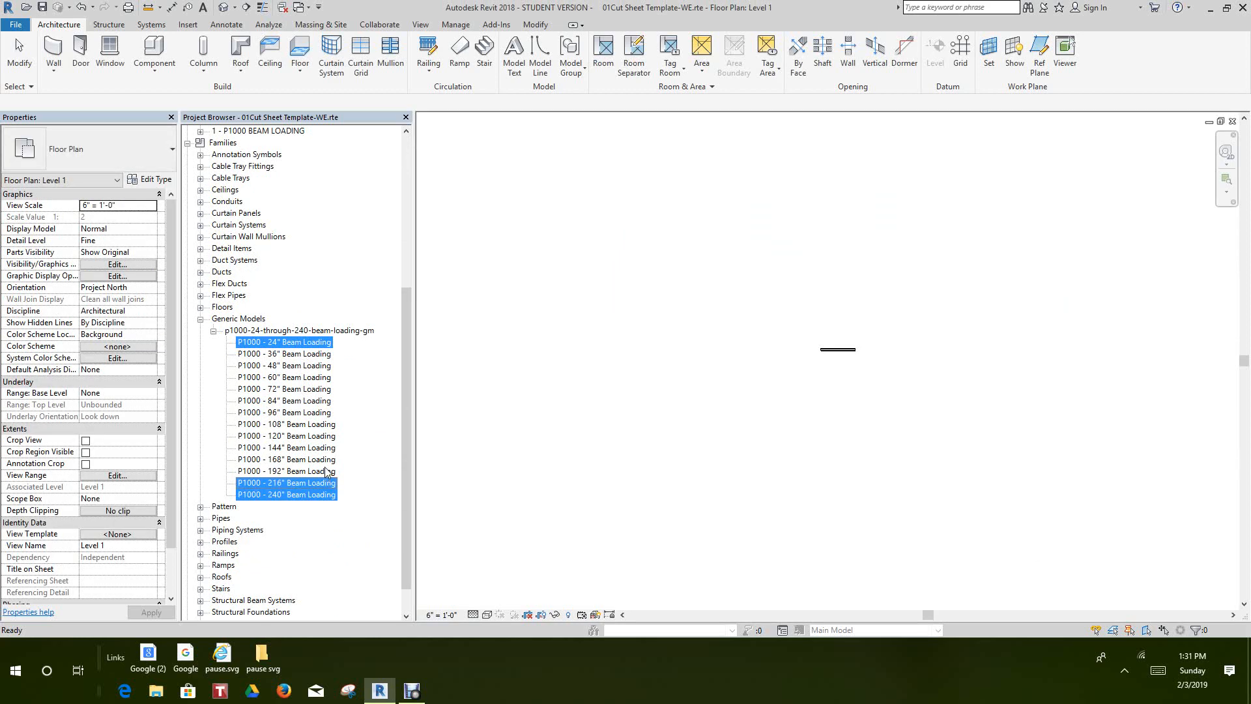
pyautogui.keyDown('ctrl'); pyautogui.click(326, 471); pyautogui.keyUp('ctrl')
pyautogui.keyDown('ctrl'); pyautogui.click(326, 459); pyautogui.keyUp('ctrl')
pyautogui.keyDown('ctrl'); pyautogui.click(326, 448); pyautogui.keyUp('ctrl')
pyautogui.keyDown('ctrl'); pyautogui.click(325, 437); pyautogui.keyUp('ctrl')
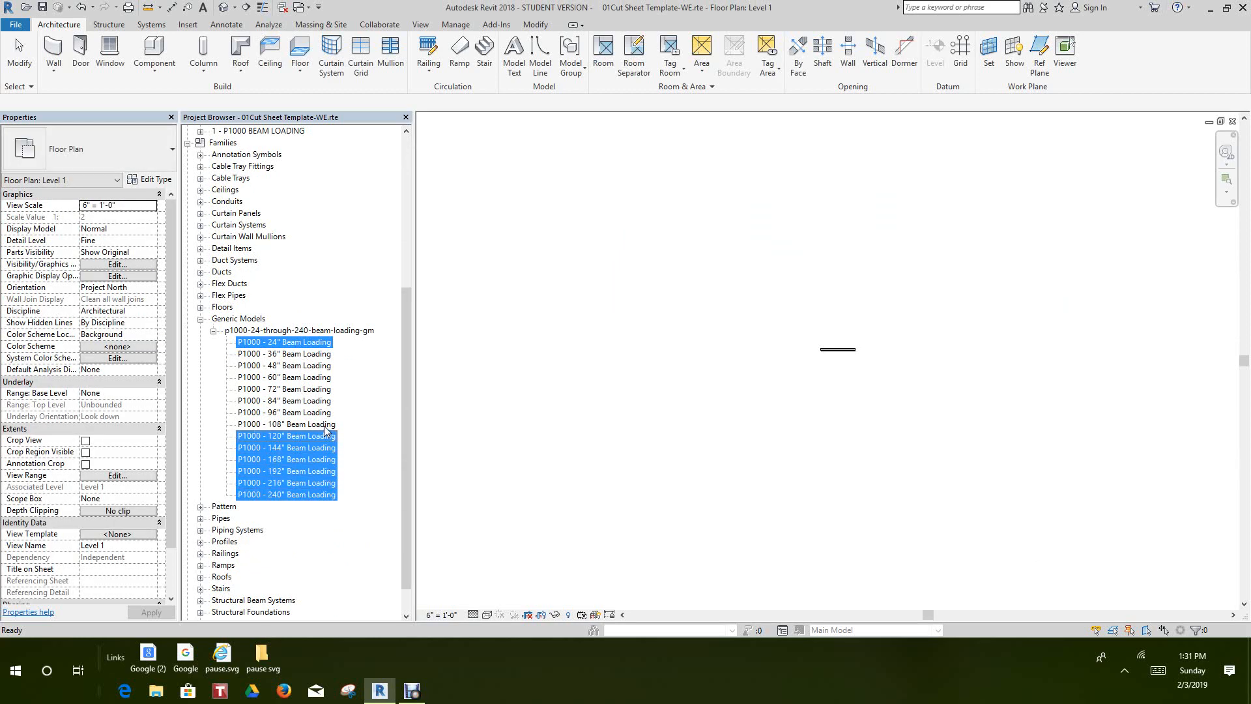
pyautogui.keyDown('ctrl'); pyautogui.click(326, 425); pyautogui.keyUp('ctrl')
pyautogui.keyDown('ctrl'); pyautogui.click(325, 413); pyautogui.keyUp('ctrl')
pyautogui.keyDown('ctrl'); pyautogui.click(324, 401); pyautogui.keyUp('ctrl')
pyautogui.keyDown('ctrl'); pyautogui.click(321, 389); pyautogui.keyUp('ctrl')
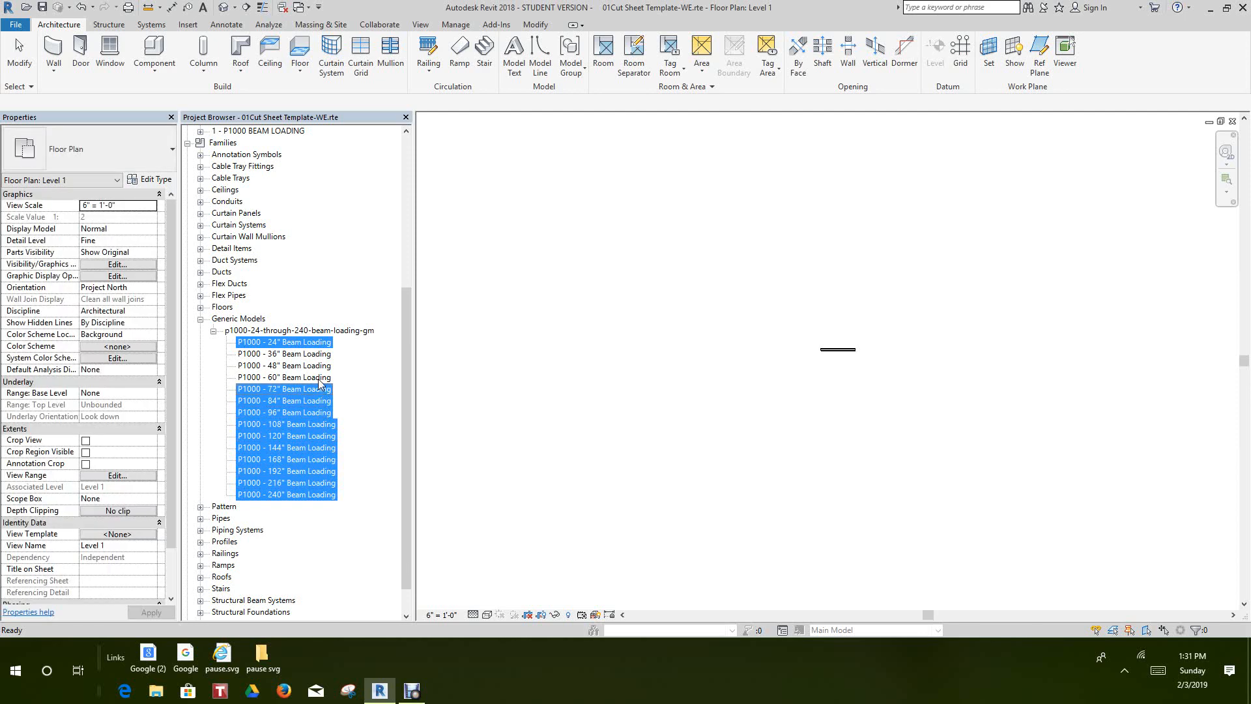
pyautogui.keyDown('ctrl'); pyautogui.click(318, 377); pyautogui.keyUp('ctrl')
pyautogui.keyDown('ctrl'); pyautogui.click(318, 366); pyautogui.keyUp('ctrl')
pyautogui.keyDown('ctrl'); pyautogui.click(320, 354); pyautogui.keyUp('ctrl')
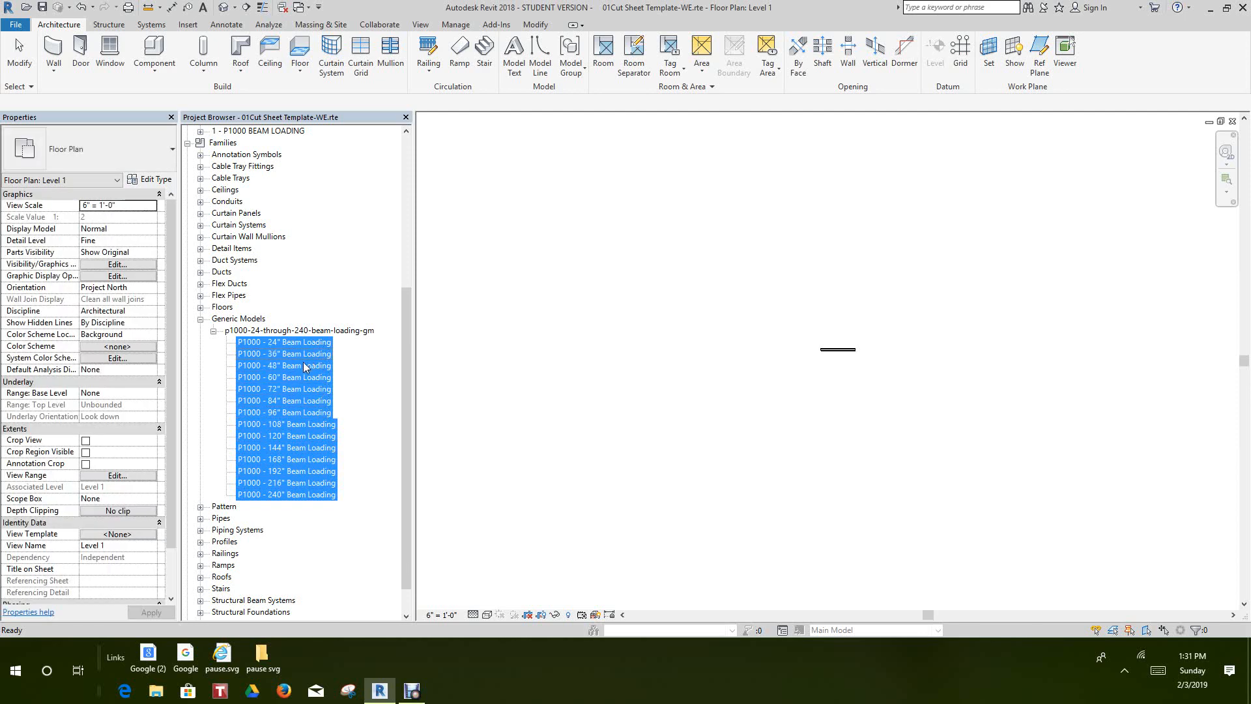
pyautogui.click(287, 365)
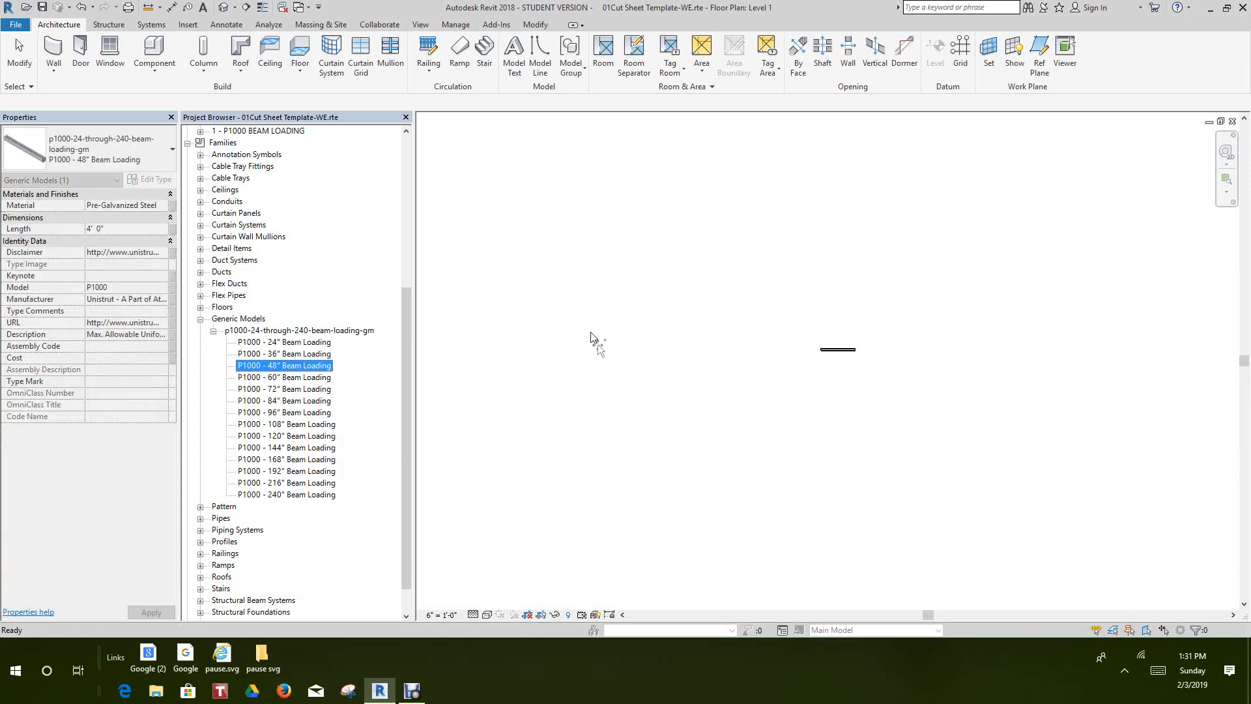
pyautogui.moveTo(580, 269); pyautogui.dragTo(560, 307)
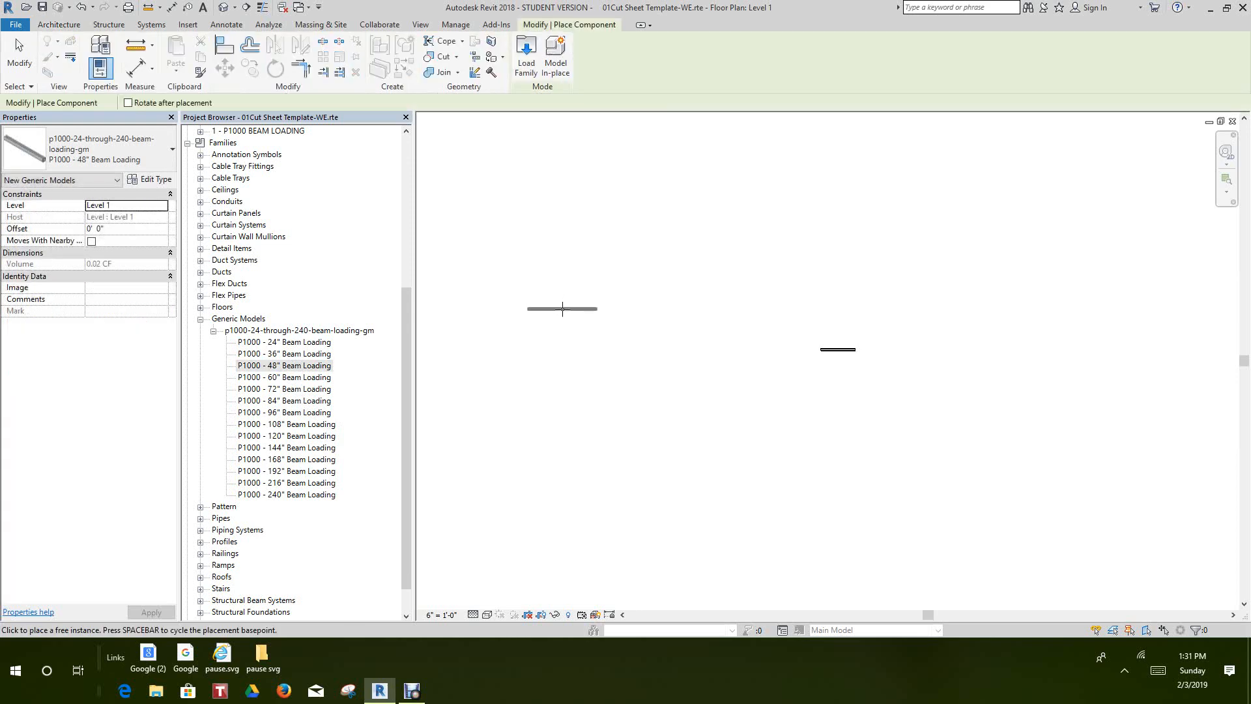
pyautogui.rightClick(562, 308)
pyautogui.click(596, 320)
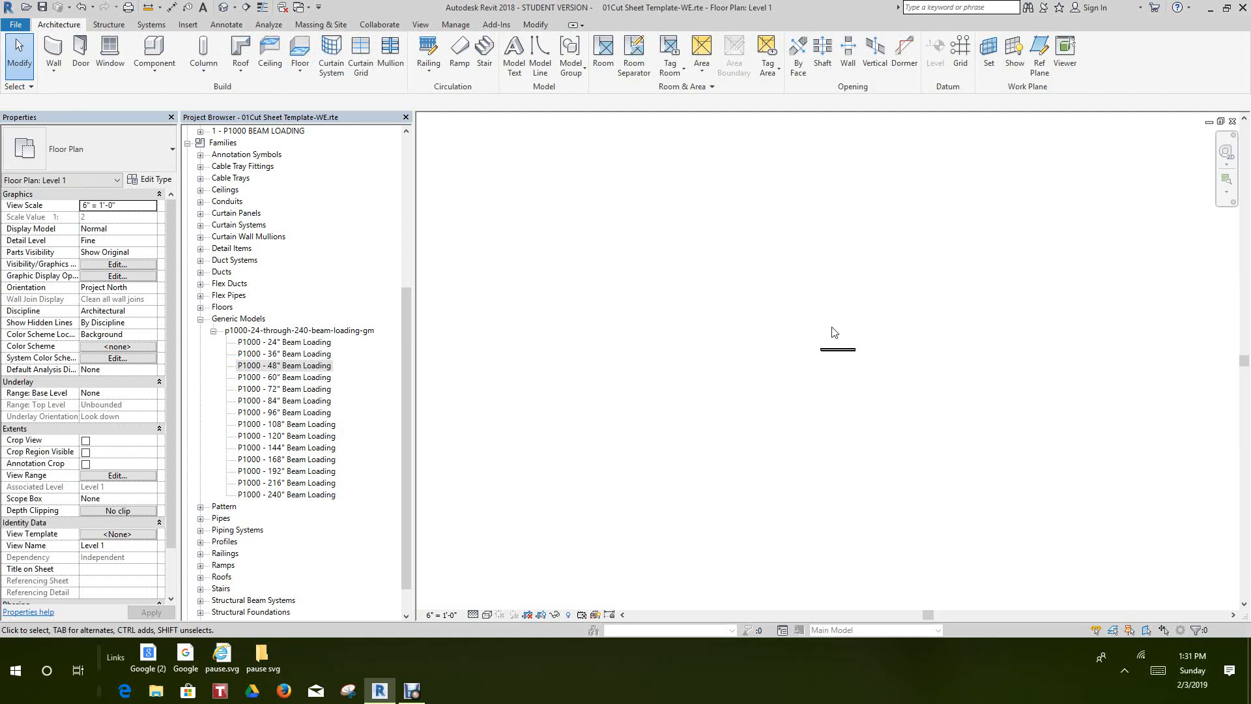
# Examine the existing P1000 24" channel in the Level 1 floor plan and the empty area around it
pyautogui.scroll(2, 832, 333)
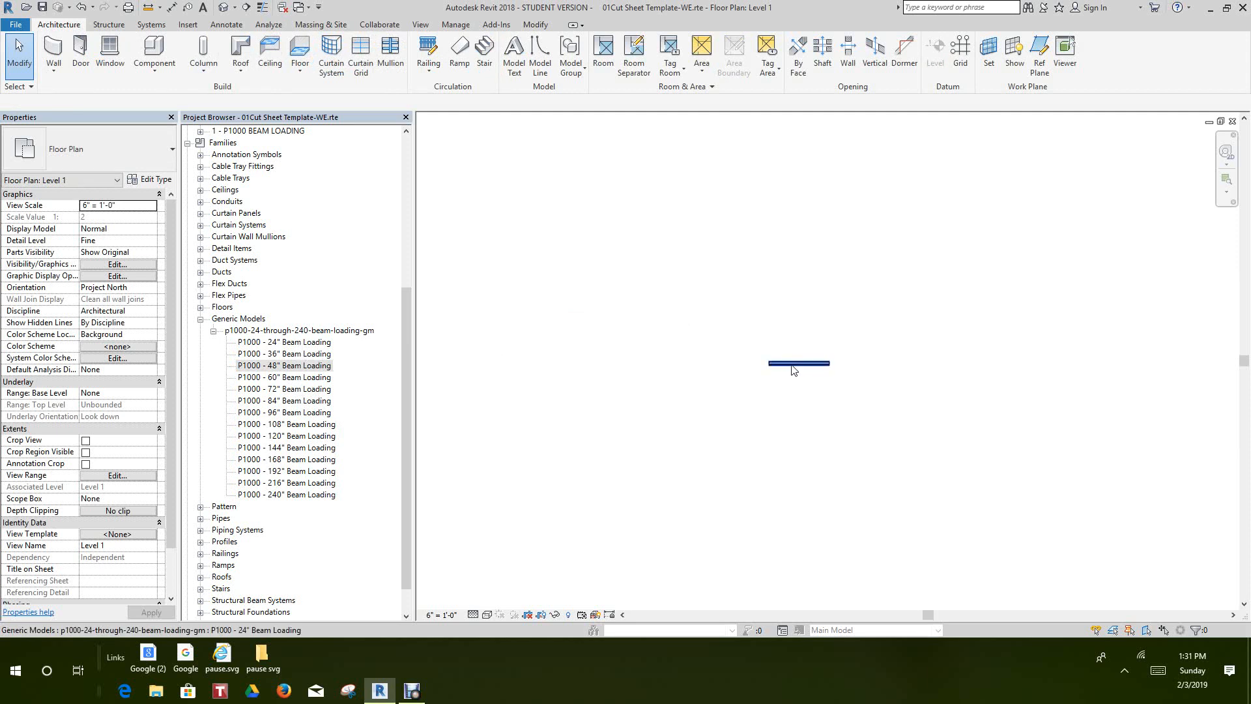
pyautogui.scroll(2, 794, 370)
pyautogui.scroll(2, 801, 365)
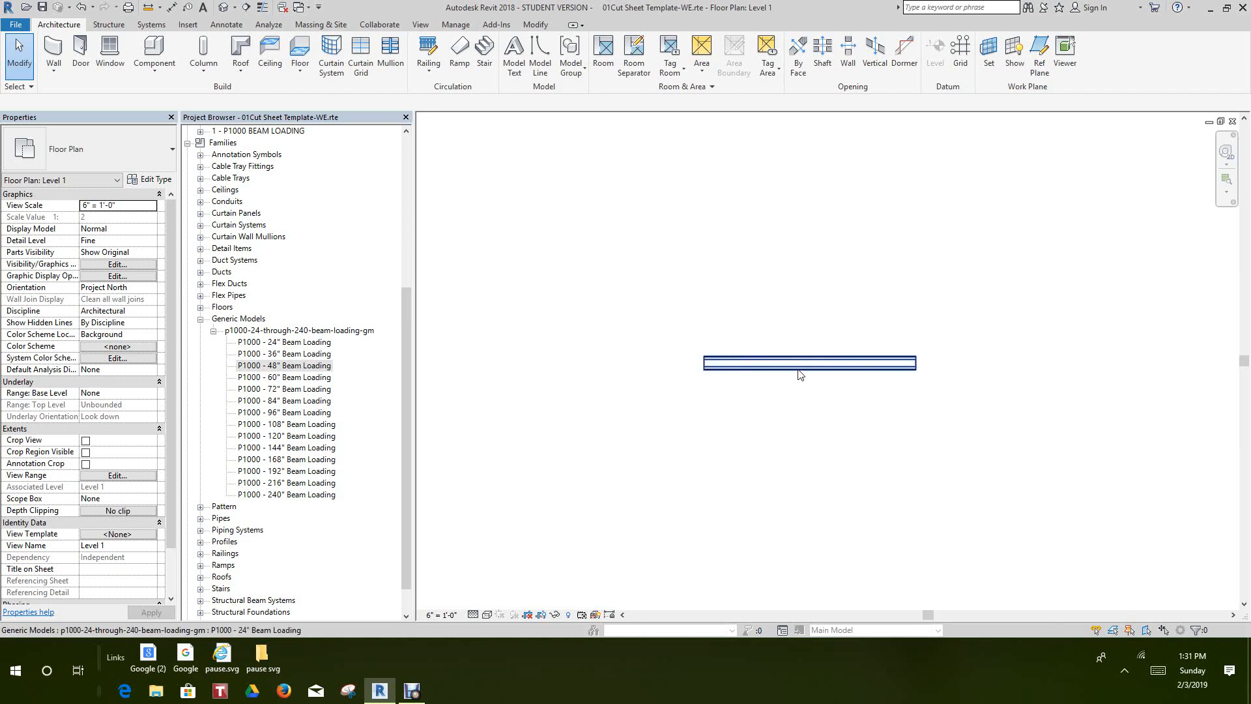
pyautogui.click(796, 365)
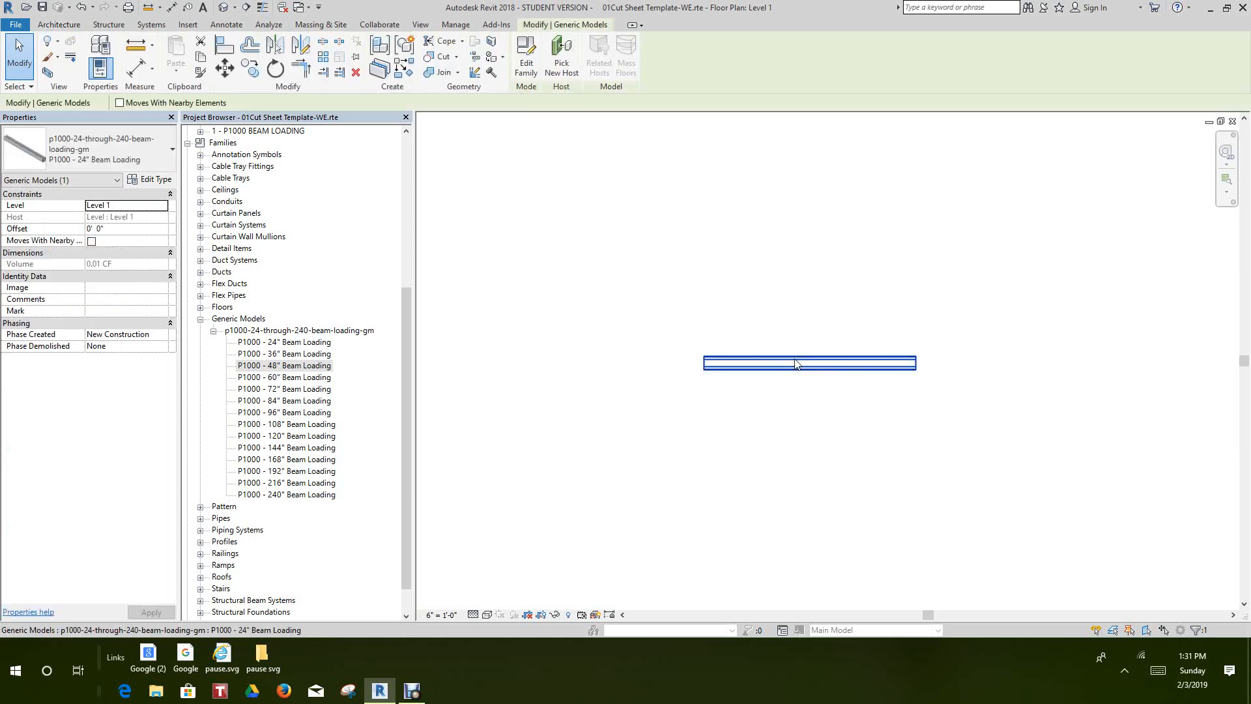
pyautogui.click(718, 275)
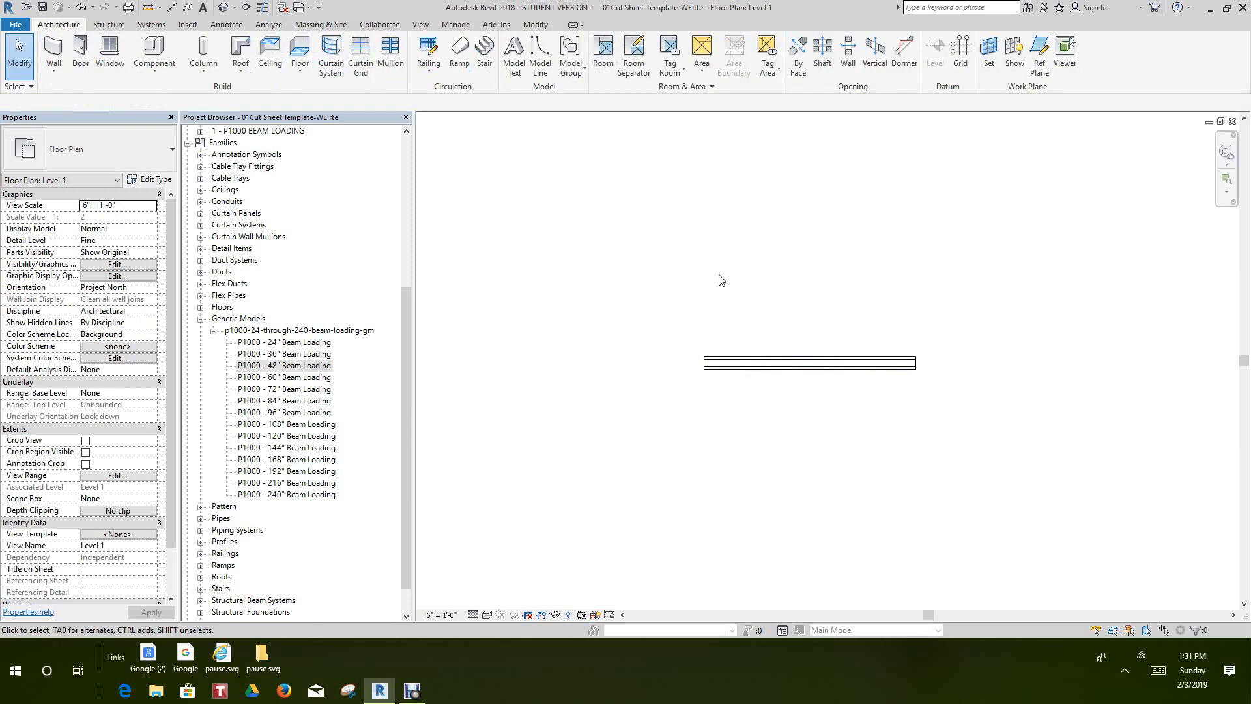
pyautogui.scroll(-1, 719, 277)
pyautogui.moveTo(734, 278); pyautogui.dragTo(788, 247, button='middle')
pyautogui.scroll(-1, 776, 248)
pyautogui.scroll(-2, 654, 317)
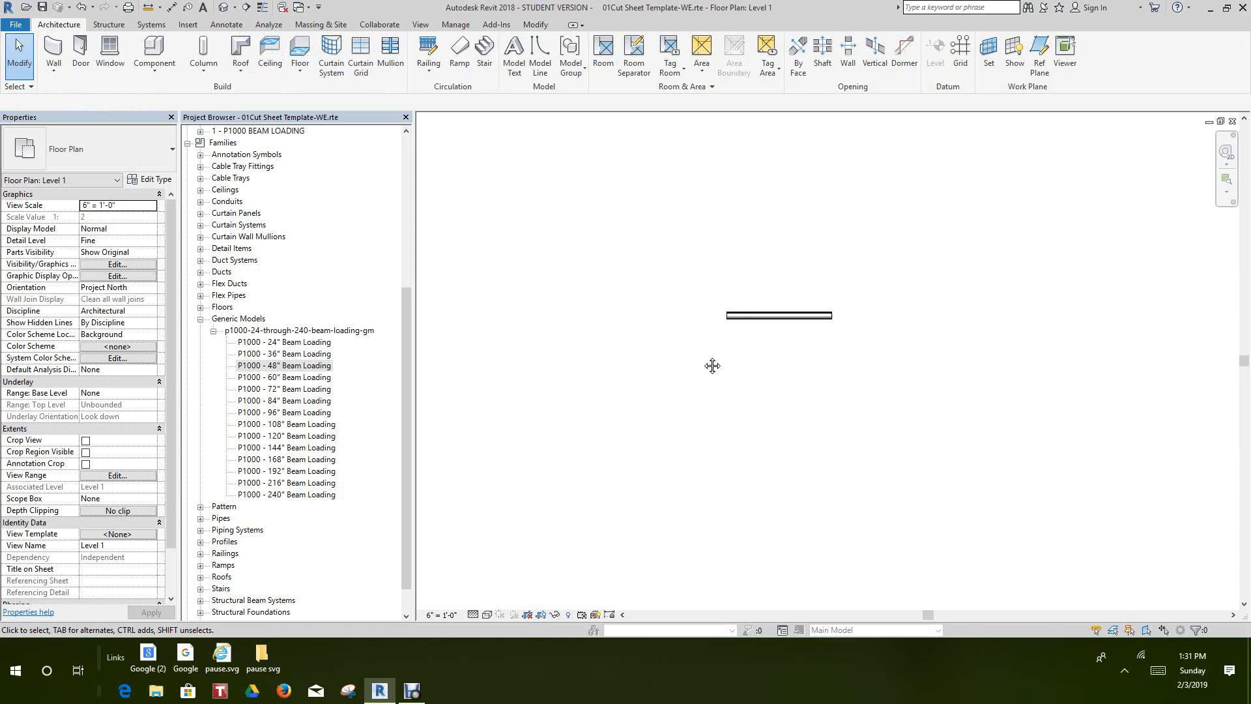
pyautogui.moveTo(713, 363); pyautogui.dragTo(772, 389, button='middle')
pyautogui.scroll(-2, 886, 389)
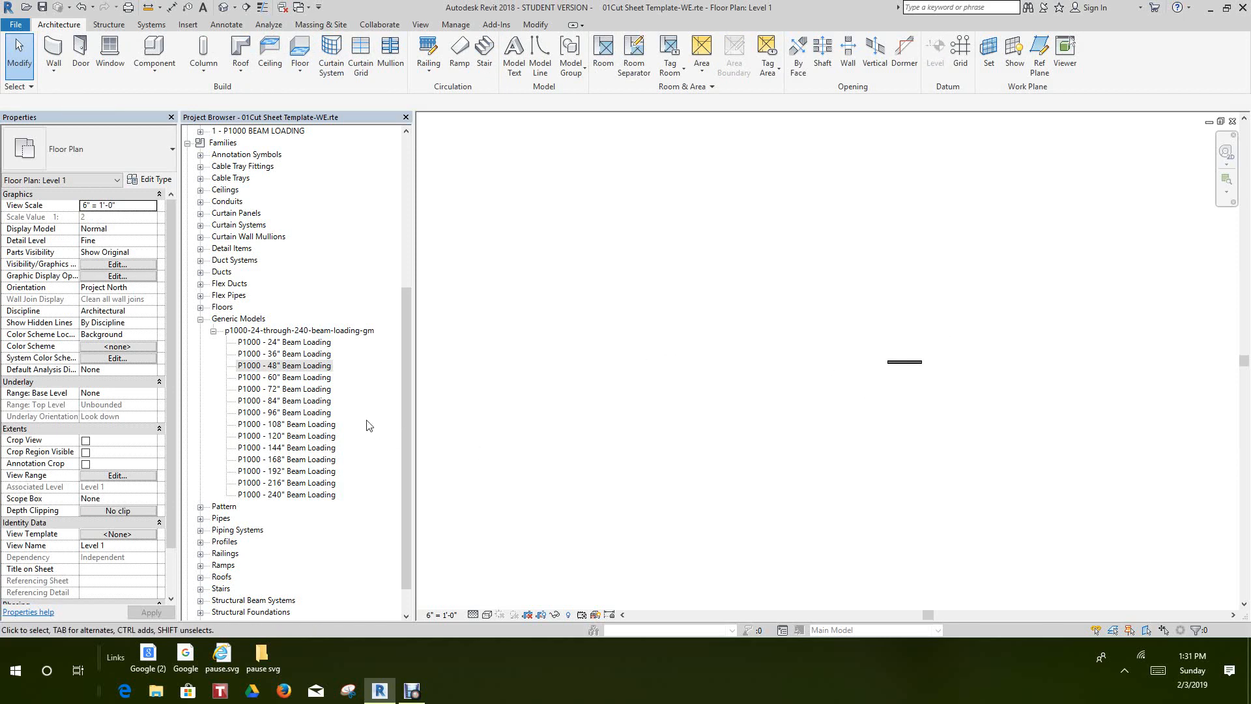
# Place one P1000 - 36" Beam Loading channel in the Level 1 plan, well to the left of the existing 24" channel
pyautogui.doubleClick(285, 354)
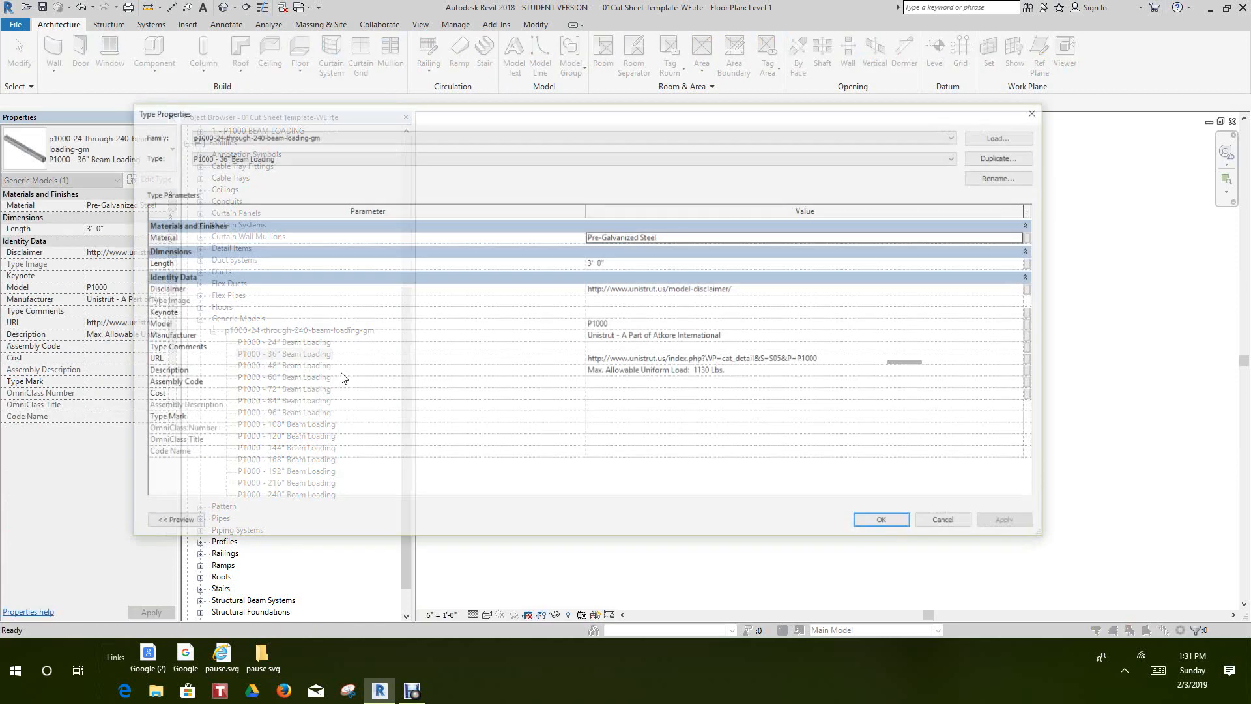
pyautogui.click(948, 522)
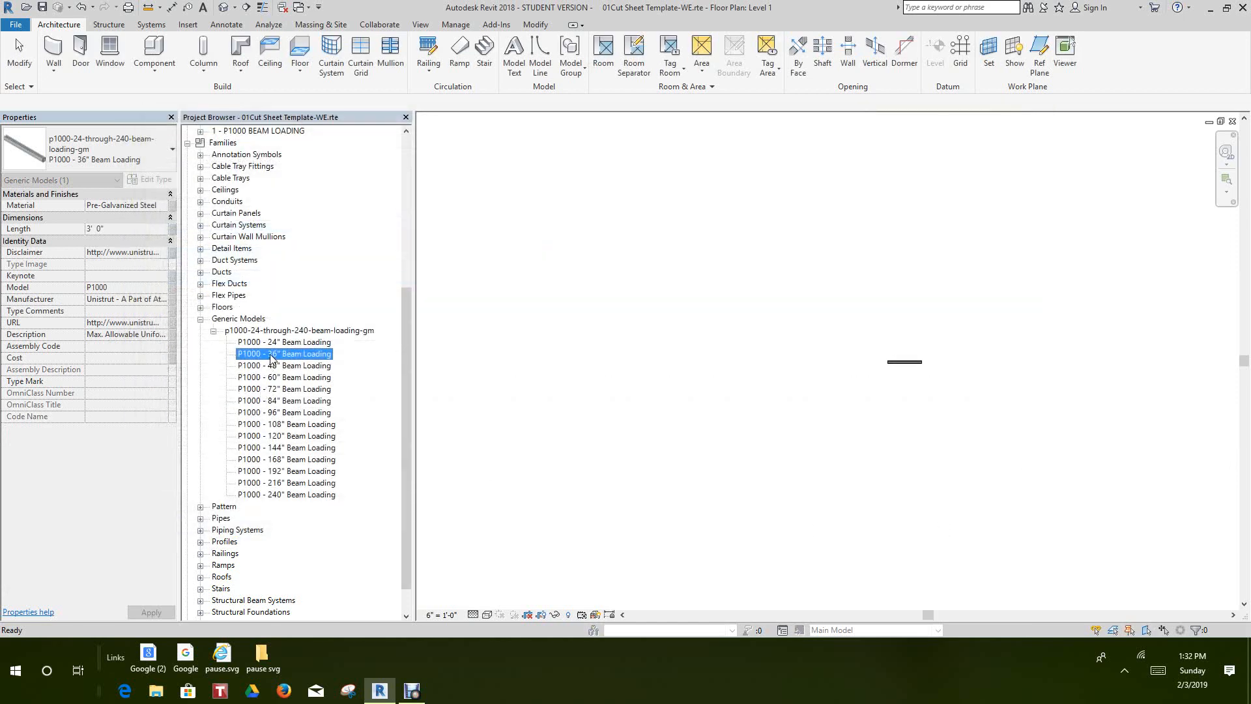
pyautogui.moveTo(526, 273); pyautogui.dragTo(522, 270)
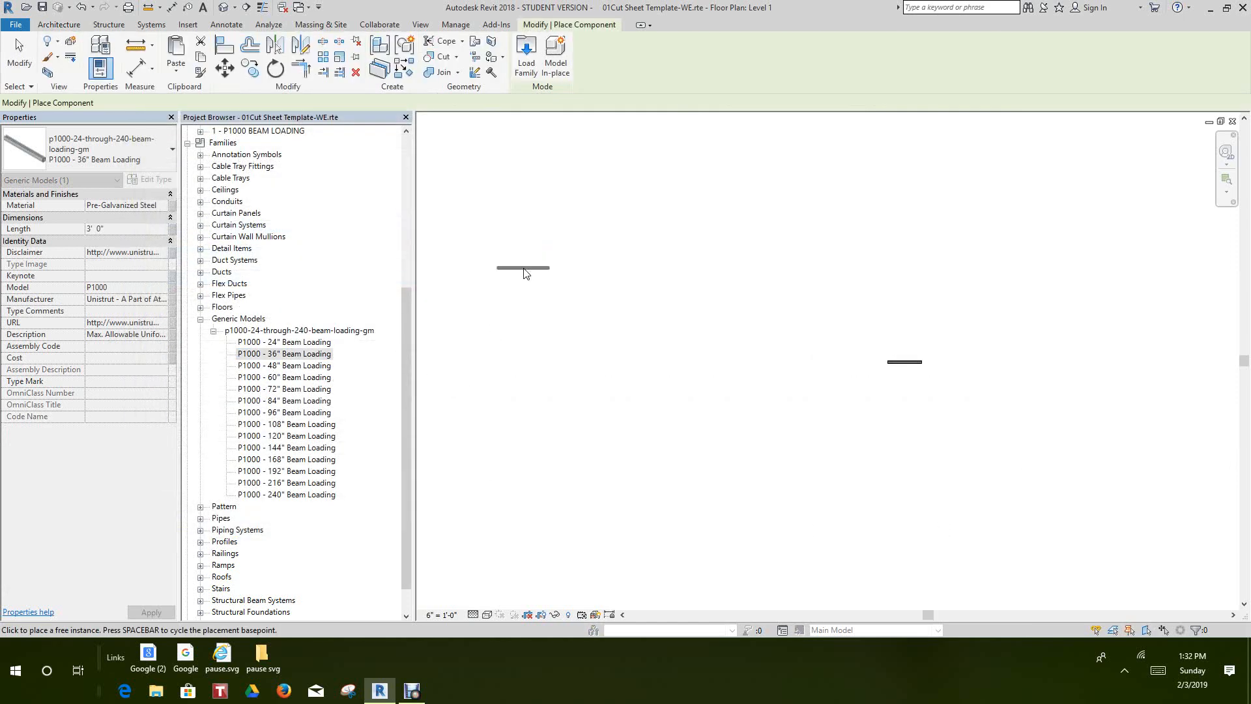
pyautogui.rightClick(521, 335)
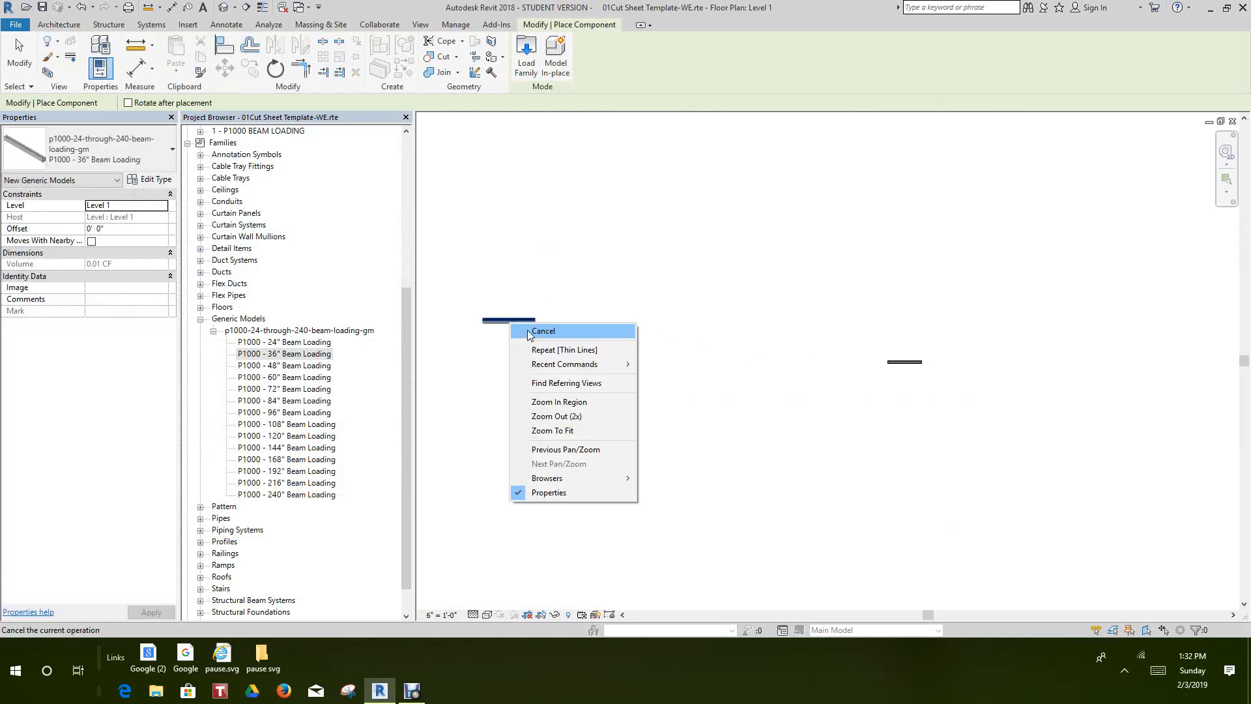
pyautogui.click(527, 330)
pyautogui.rightClick(523, 384)
pyautogui.click(523, 385)
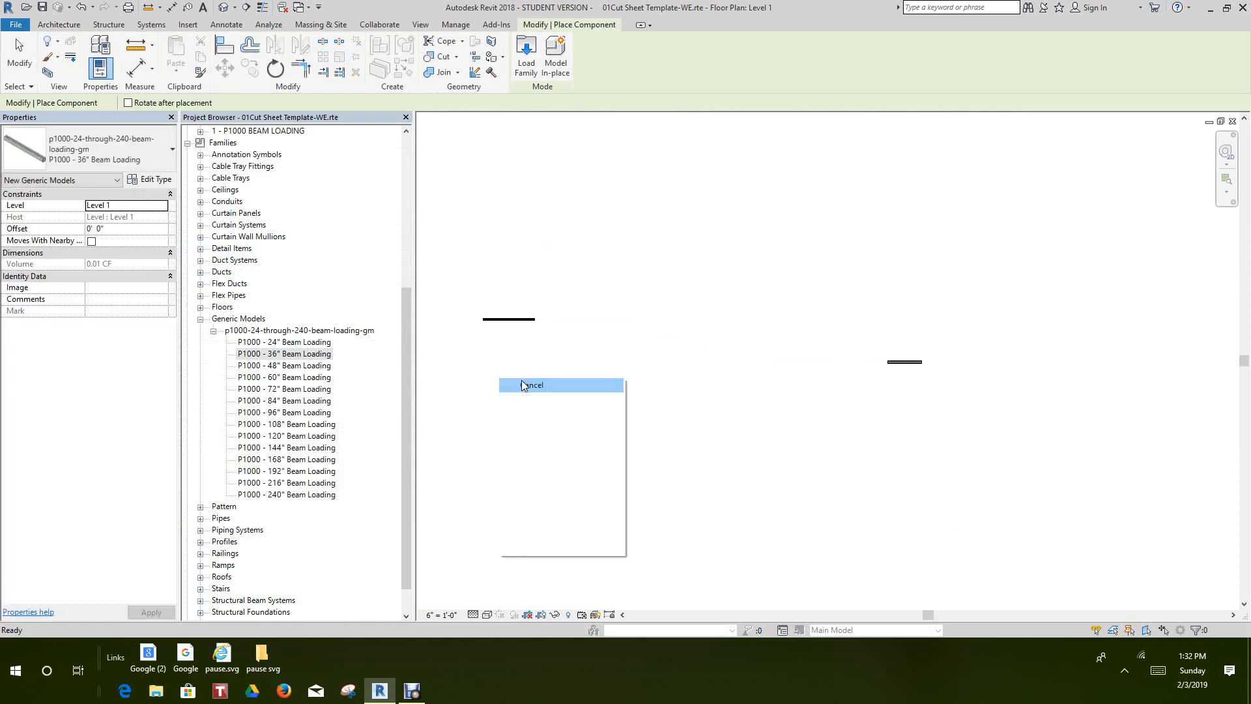
# Copy the 36" channel straight down by about 6" in the Level 1 plan
pyautogui.click(516, 319)
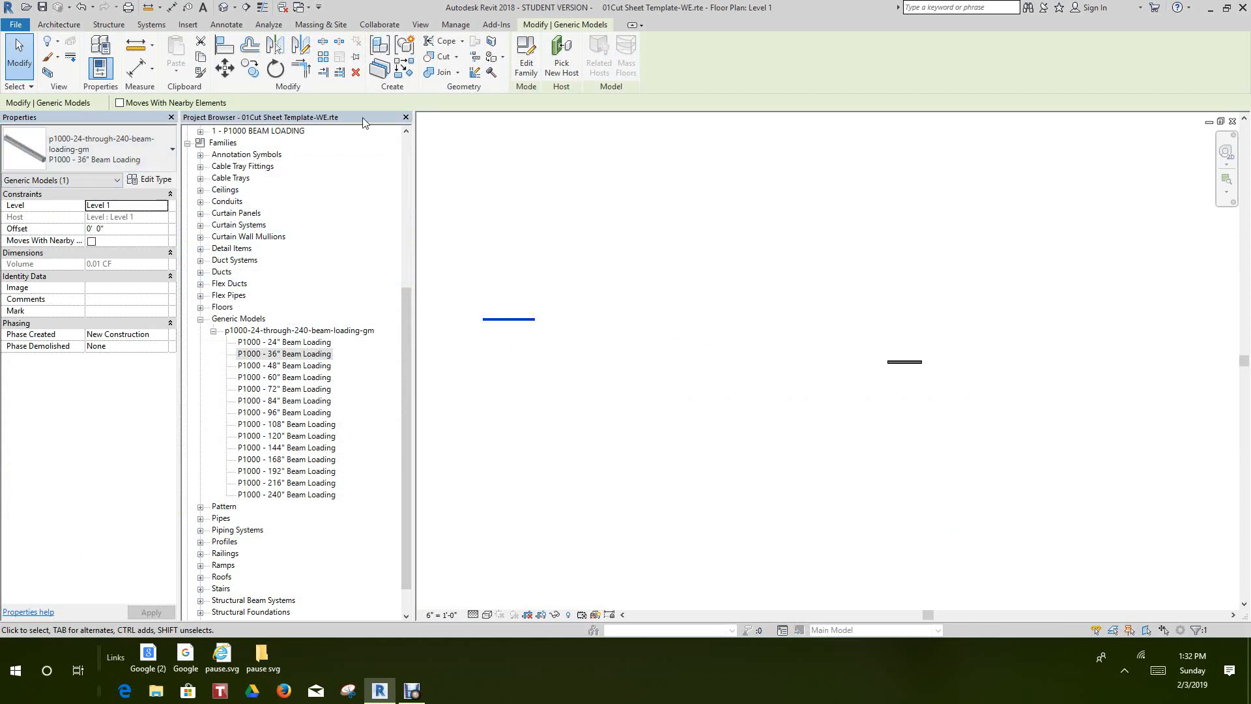
pyautogui.click(251, 68)
pyautogui.click(515, 346)
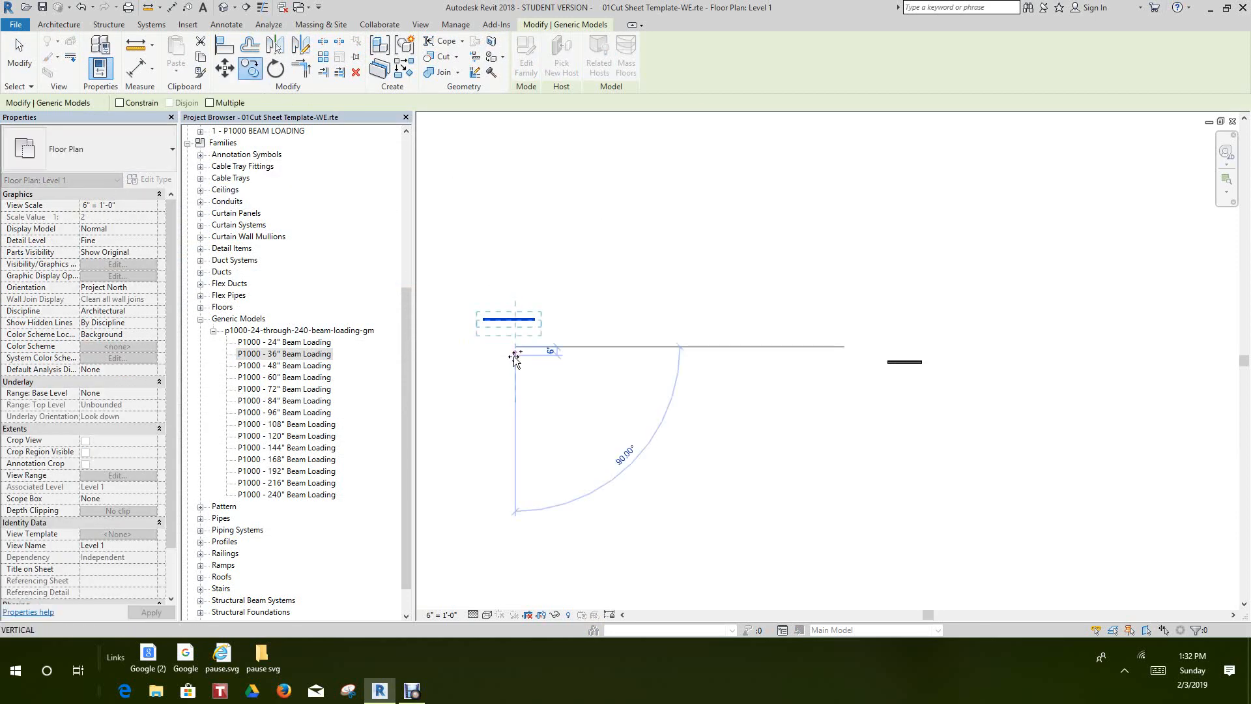
pyautogui.click(515, 357)
pyautogui.click(546, 413)
# Change the type of the lower 36" channel copy to P1000 - 48" Beam Loading
pyautogui.click(509, 328)
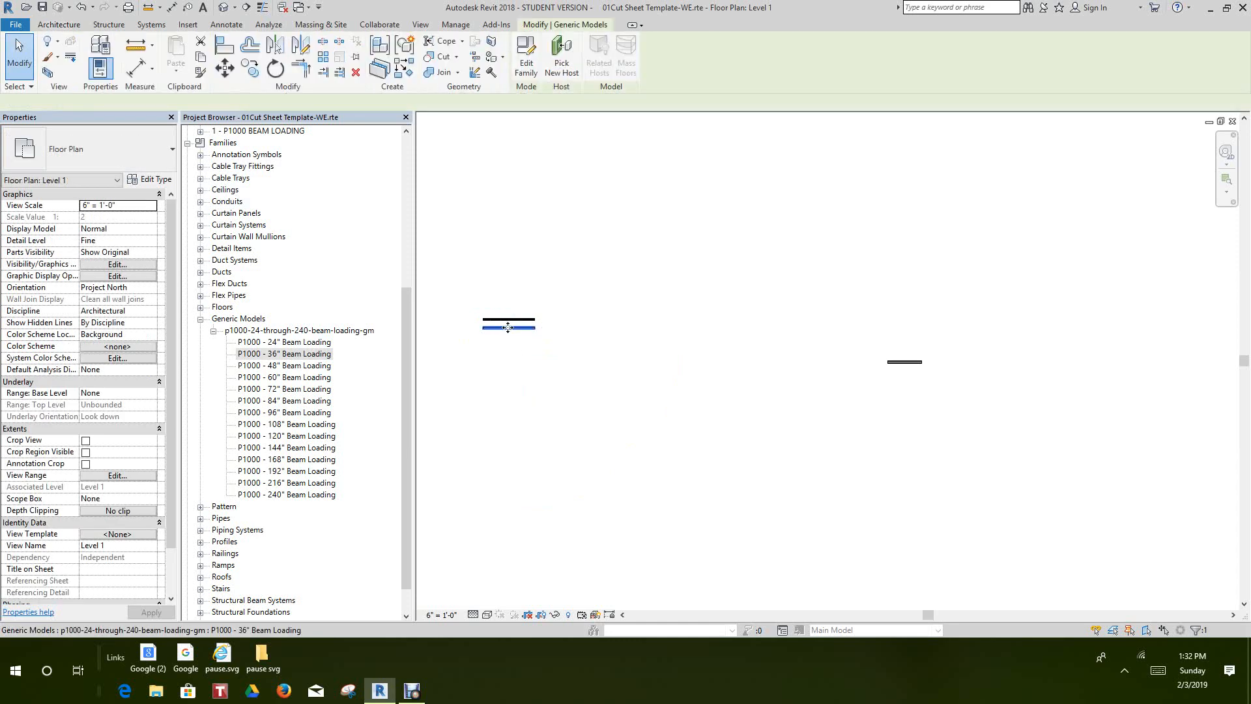
pyautogui.click(173, 153)
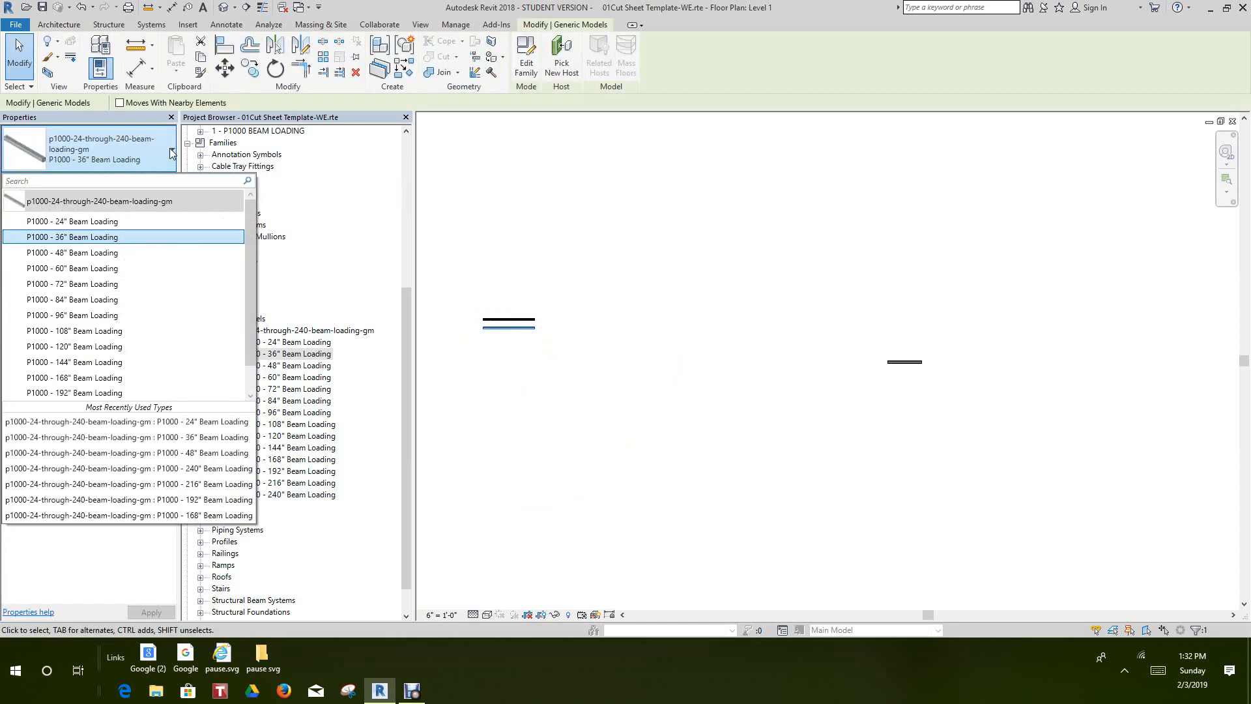
pyautogui.click(96, 253)
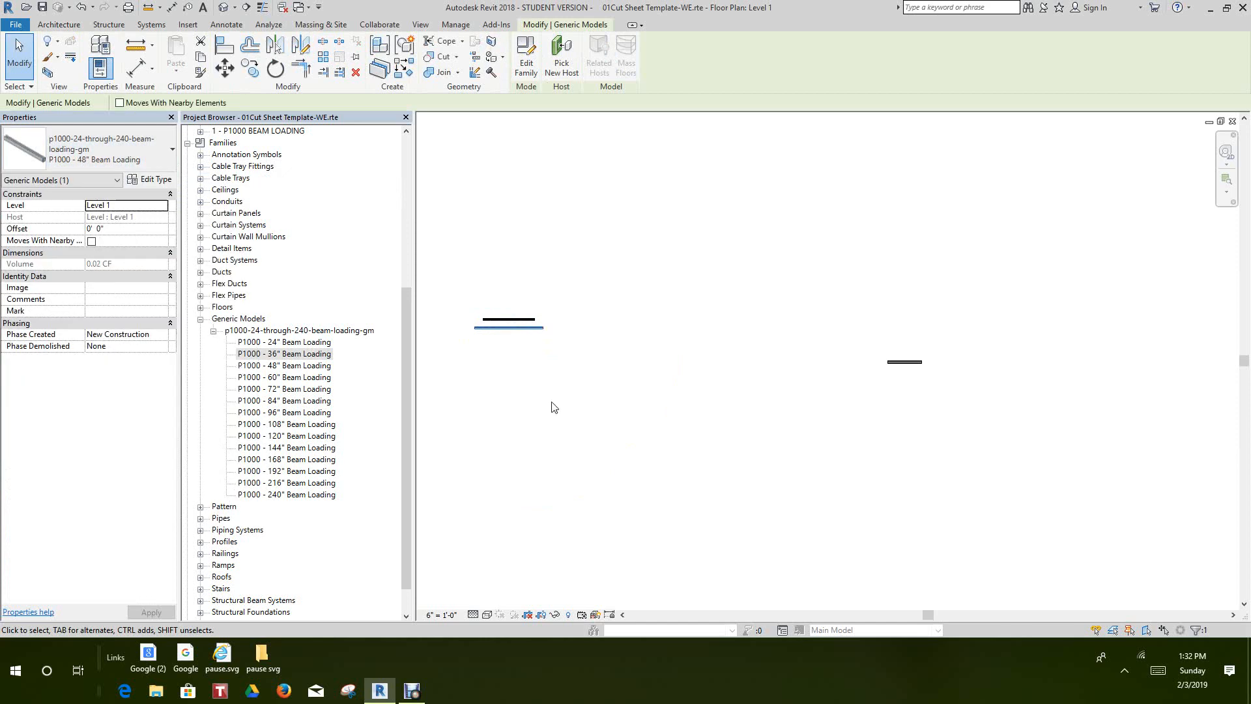
pyautogui.click(552, 404)
# Copy the 48" channel straight down by about 6" to add a third channel to the stack
pyautogui.moveTo(543, 369); pyautogui.dragTo(565, 310, button='middle')
pyautogui.scroll(3, 564, 302)
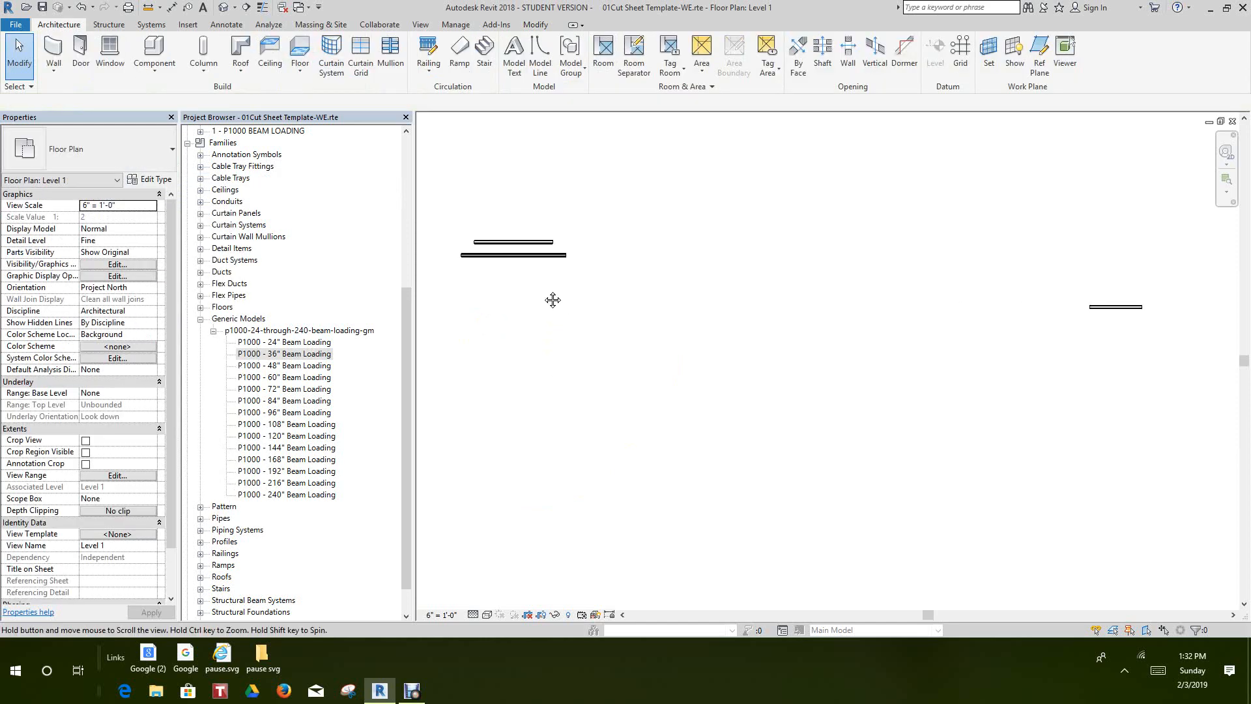
pyautogui.scroll(-1, 514, 271)
pyautogui.click(515, 257)
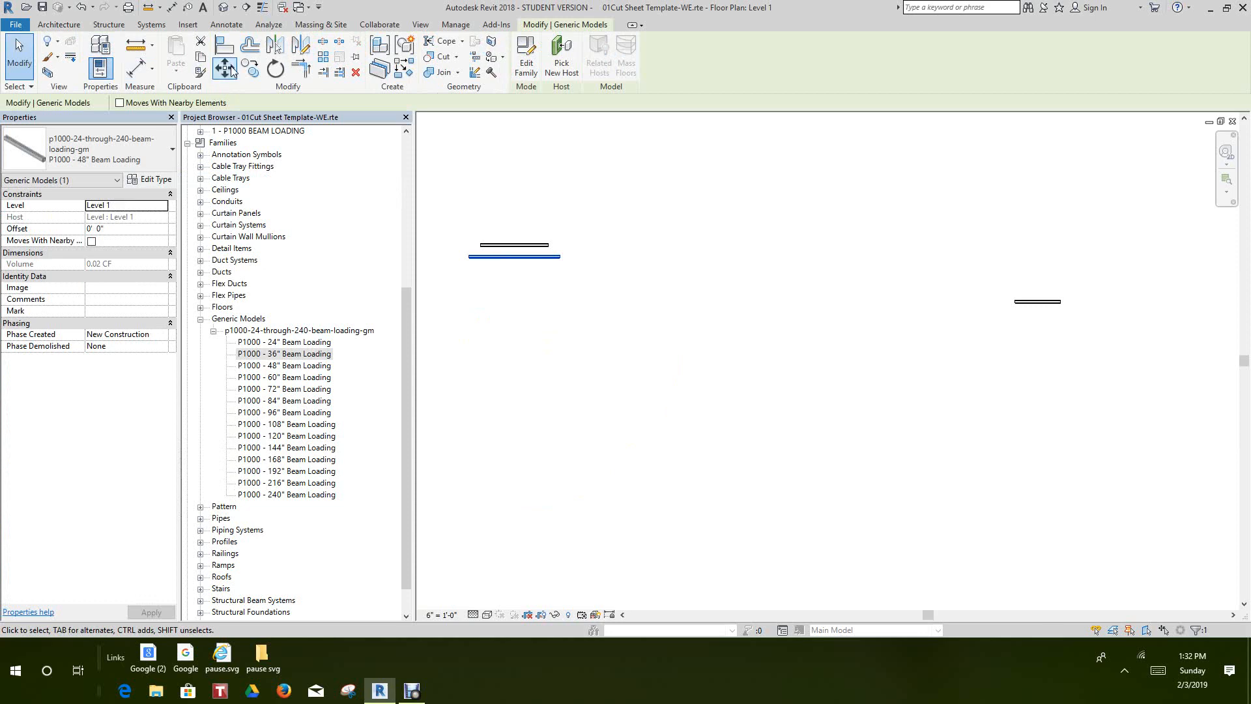
pyautogui.click(250, 67)
pyautogui.click(512, 261)
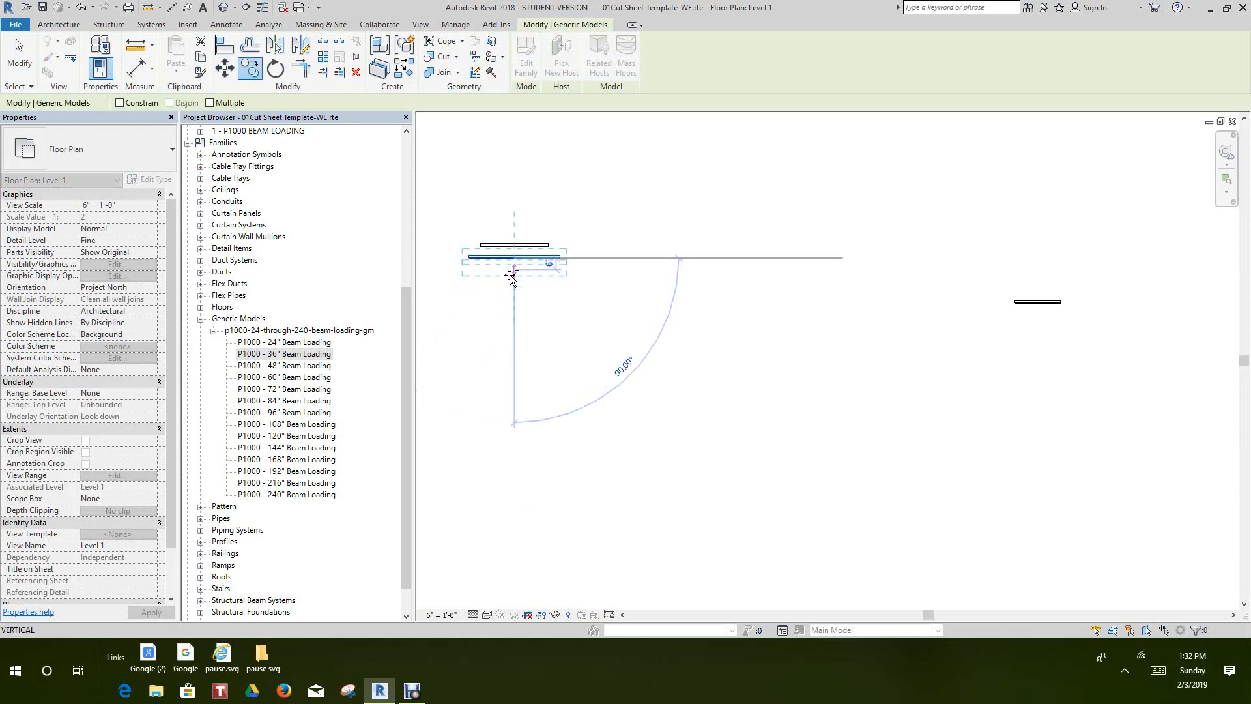
pyautogui.click(511, 273)
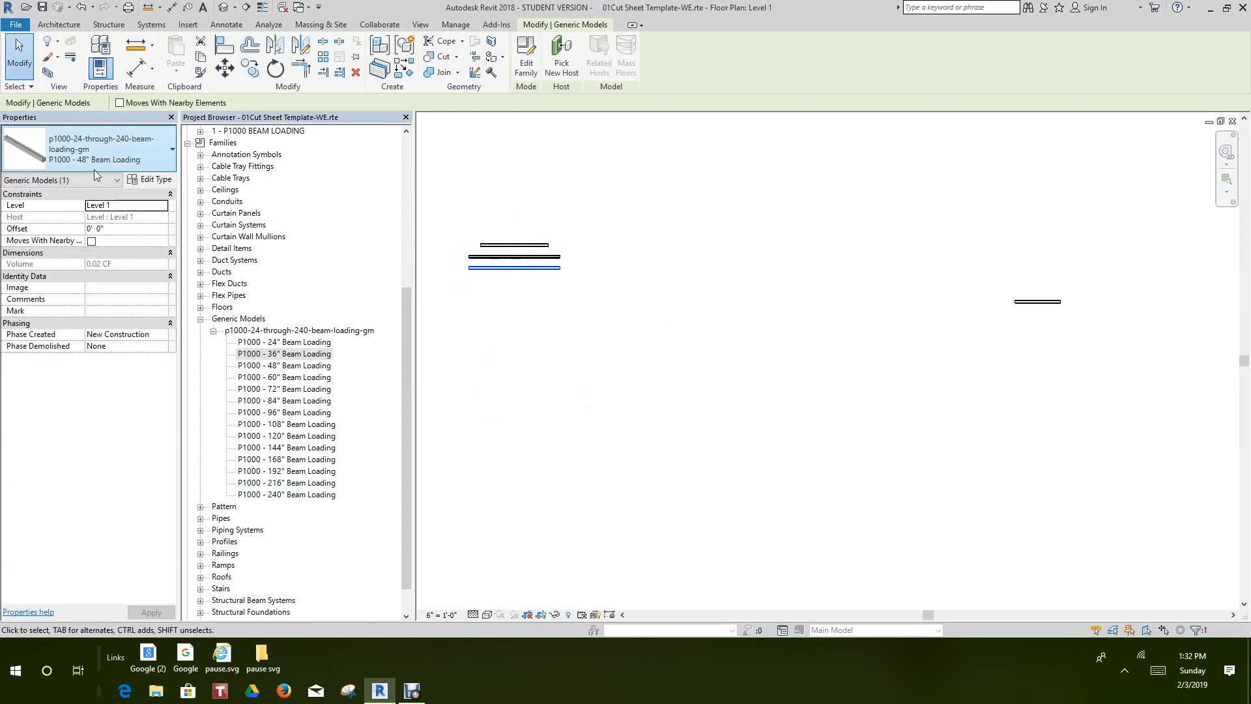
# Check the type properties of the lowest channel copy, leaving its parameters as they are
pyautogui.click(152, 181)
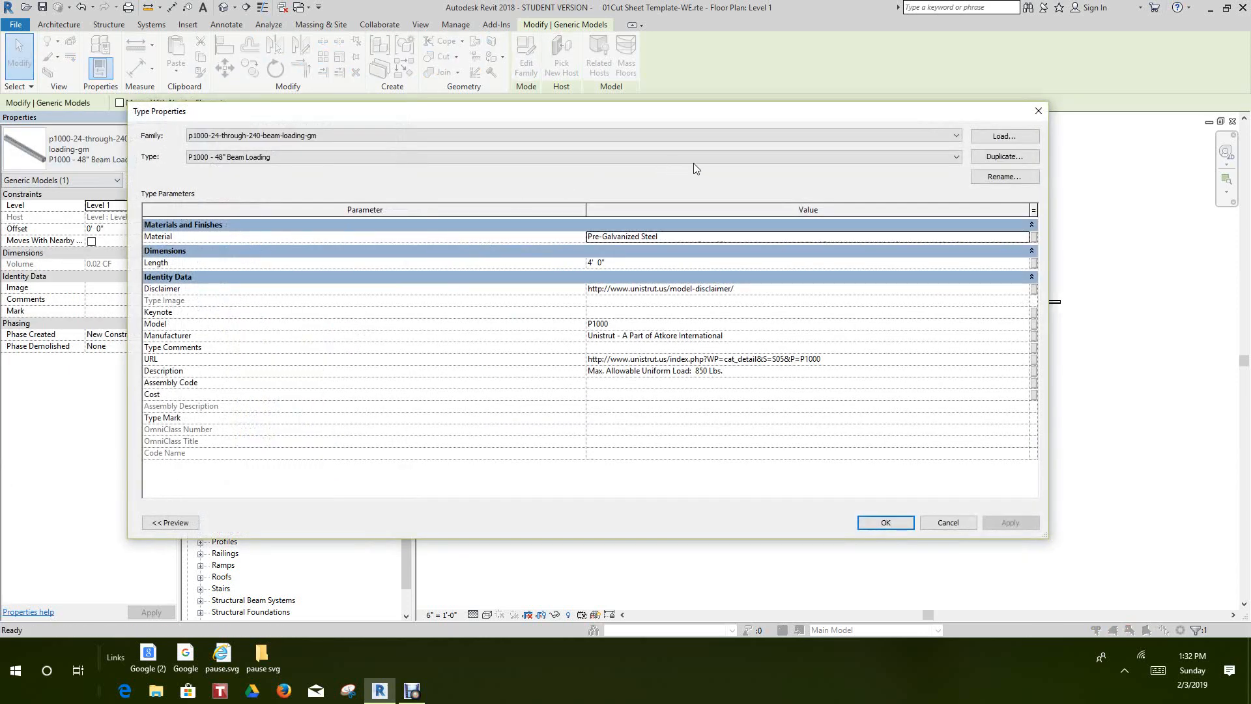
pyautogui.click(883, 524)
pyautogui.click(695, 473)
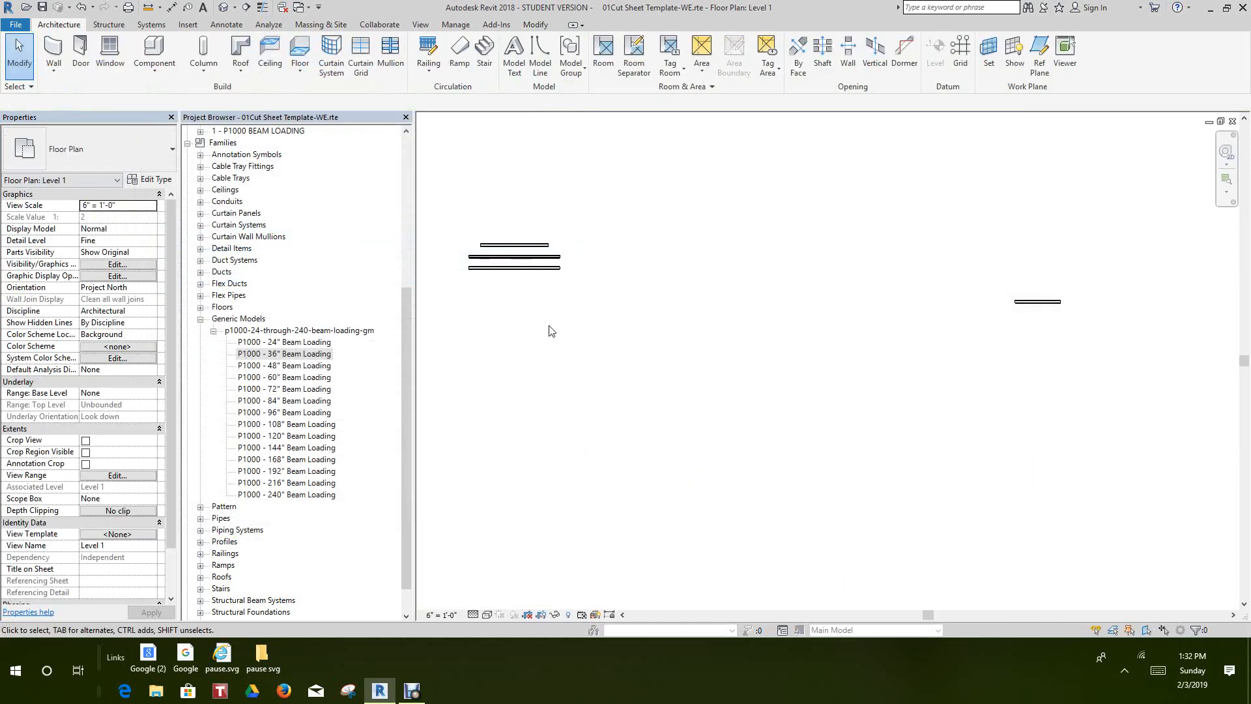
# Change the type of the lowest channel in the stack to P1000 - 60" Beam Loading
pyautogui.click(537, 285)
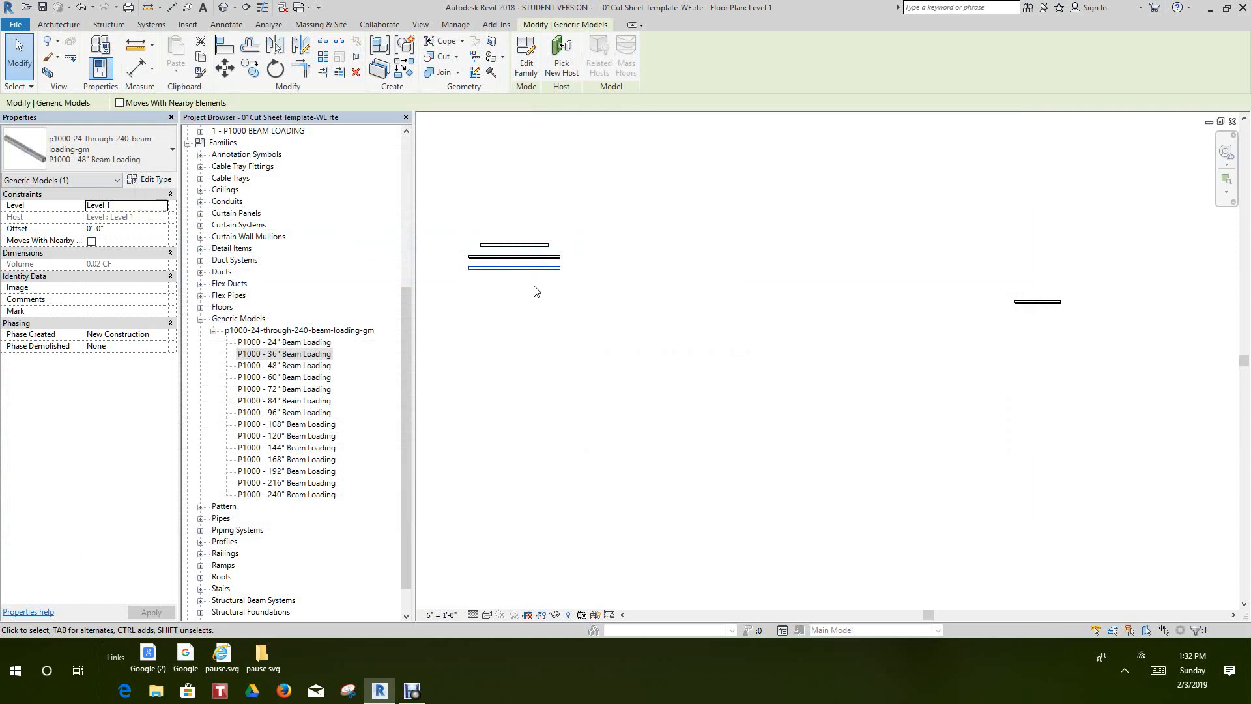
pyautogui.click(150, 153)
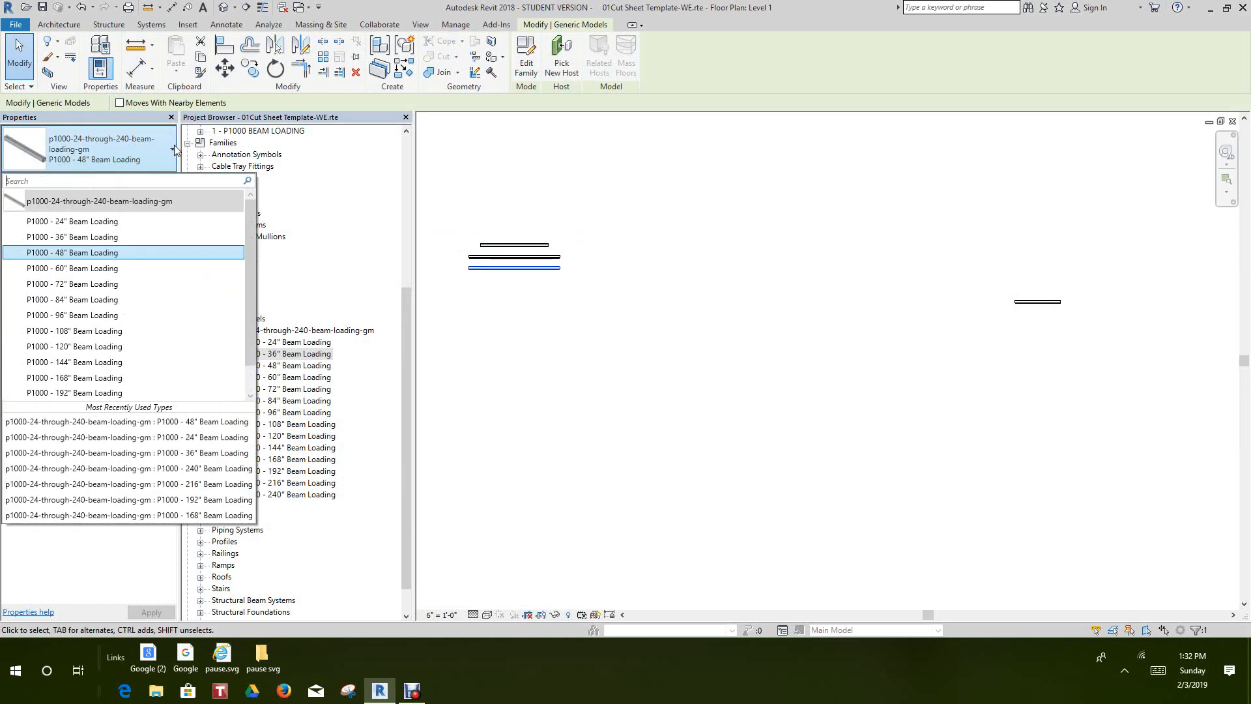
pyautogui.click(65, 268)
pyautogui.click(539, 360)
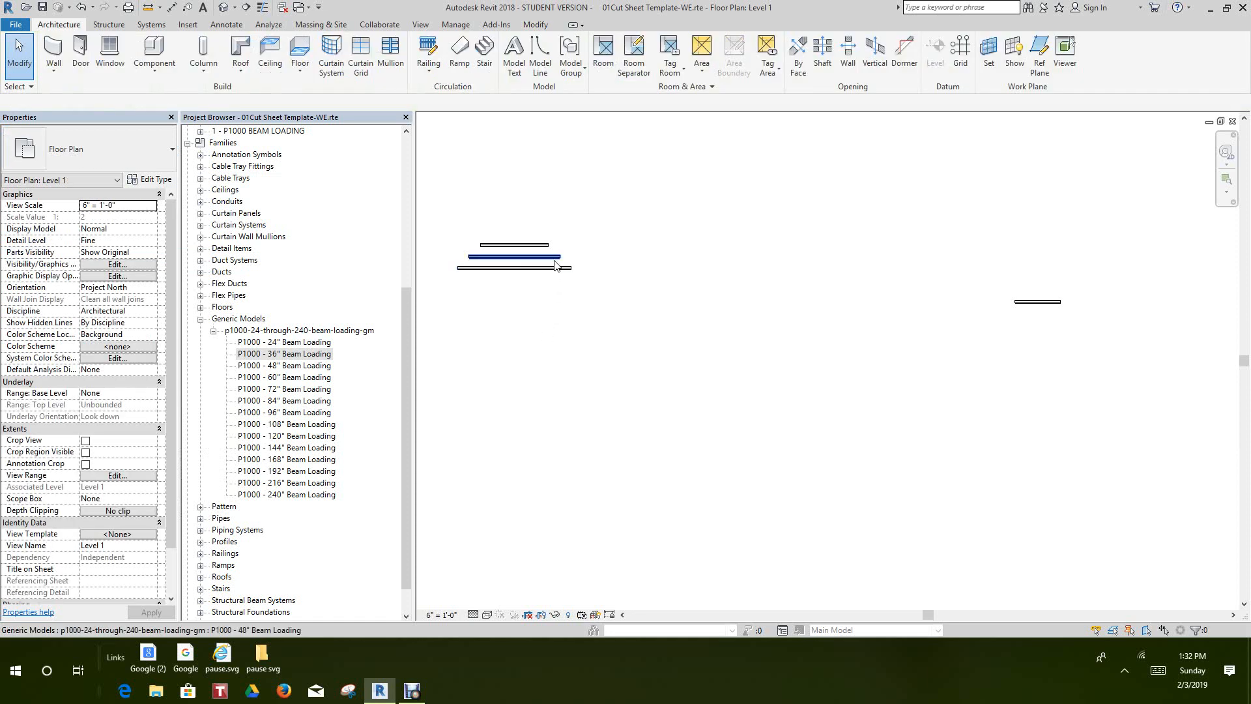
# Open the P1000 BEAM LOADING sheet and examine the material takeoff schedule's type, description, material, volume and weight entries for the placed channels
pyautogui.scroll(-1, 643, 305)
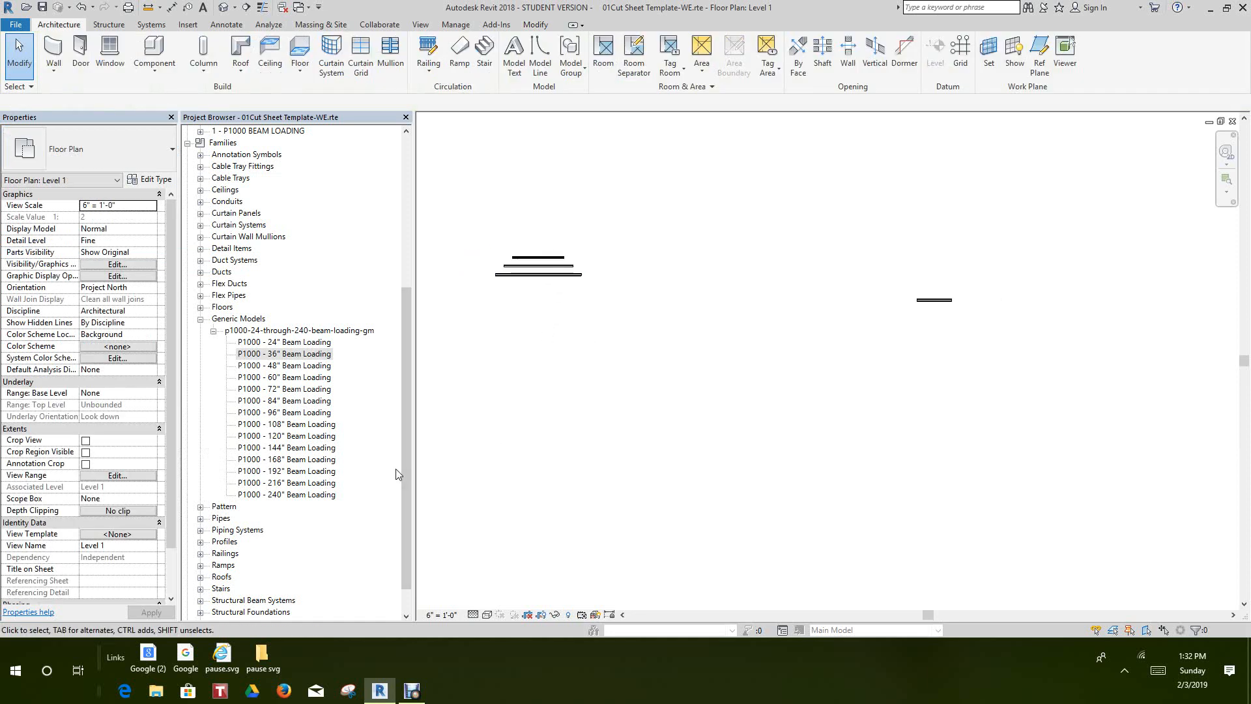
pyautogui.scroll(-1, 401, 465)
pyautogui.scroll(2, 402, 464)
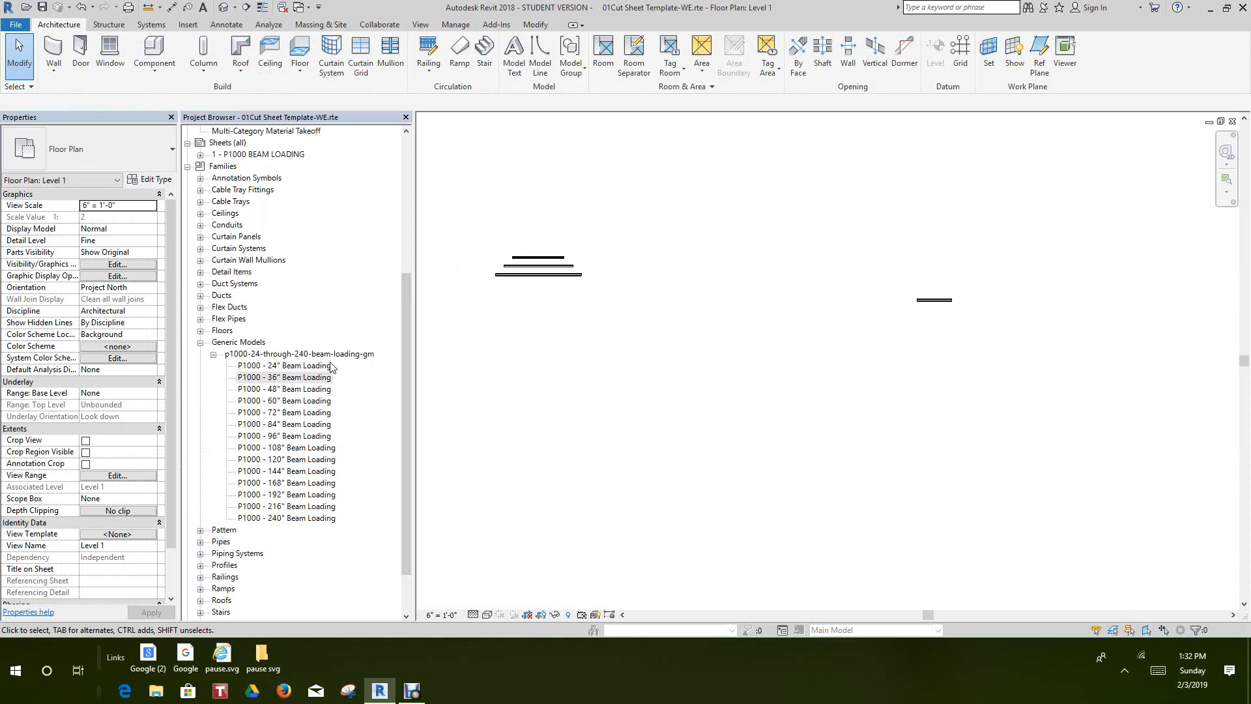
pyautogui.doubleClick(240, 155)
pyautogui.scroll(3, 1082, 374)
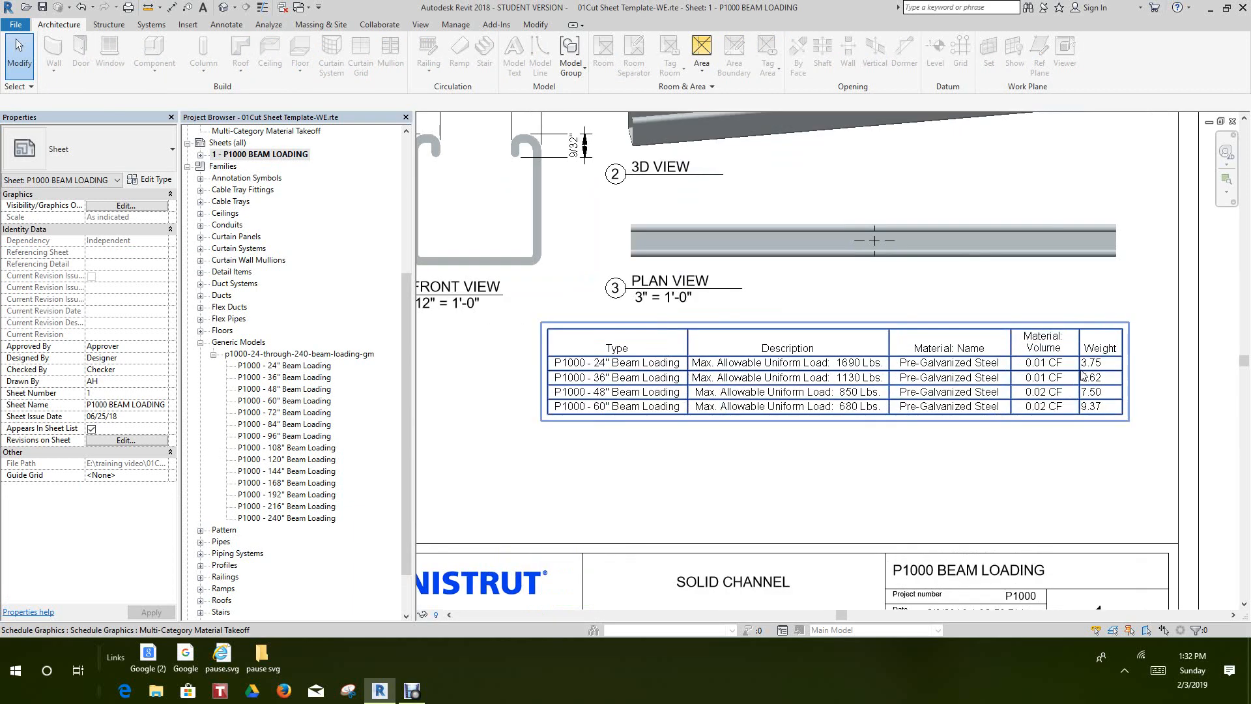
pyautogui.scroll(2, 1082, 374)
pyautogui.scroll(-3, 1046, 390)
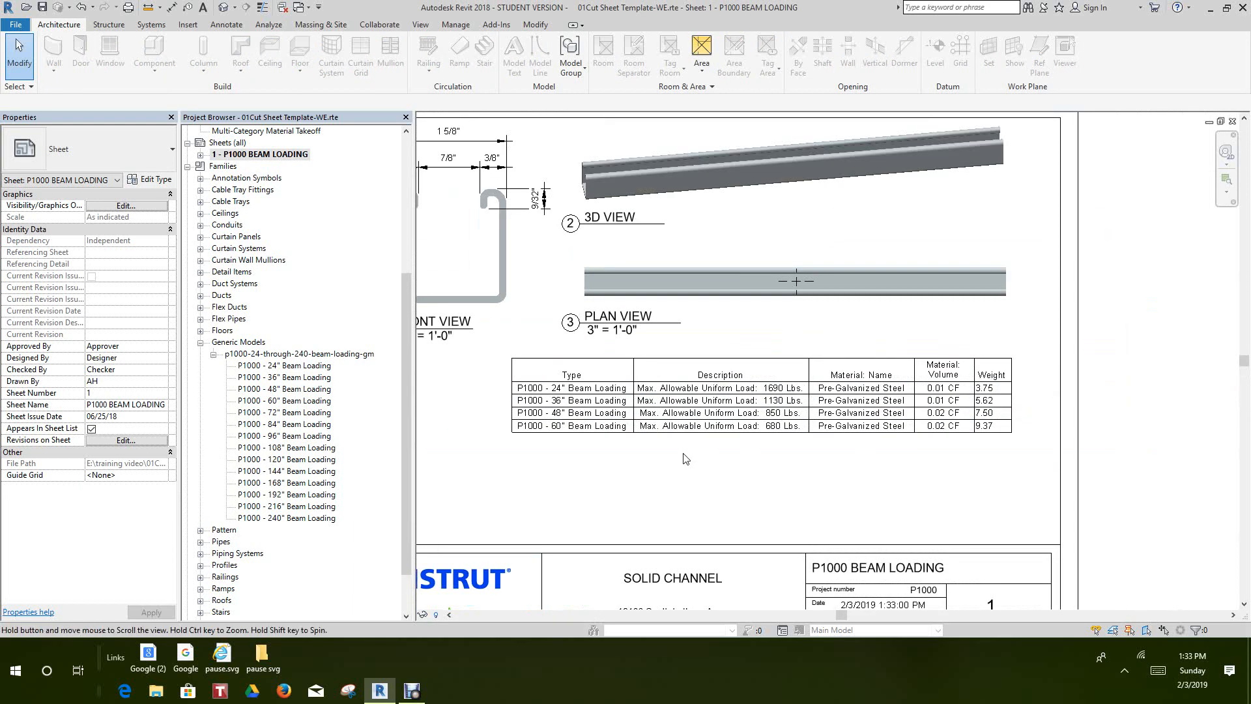
pyautogui.scroll(-2, 686, 458)
pyautogui.scroll(2, 838, 478)
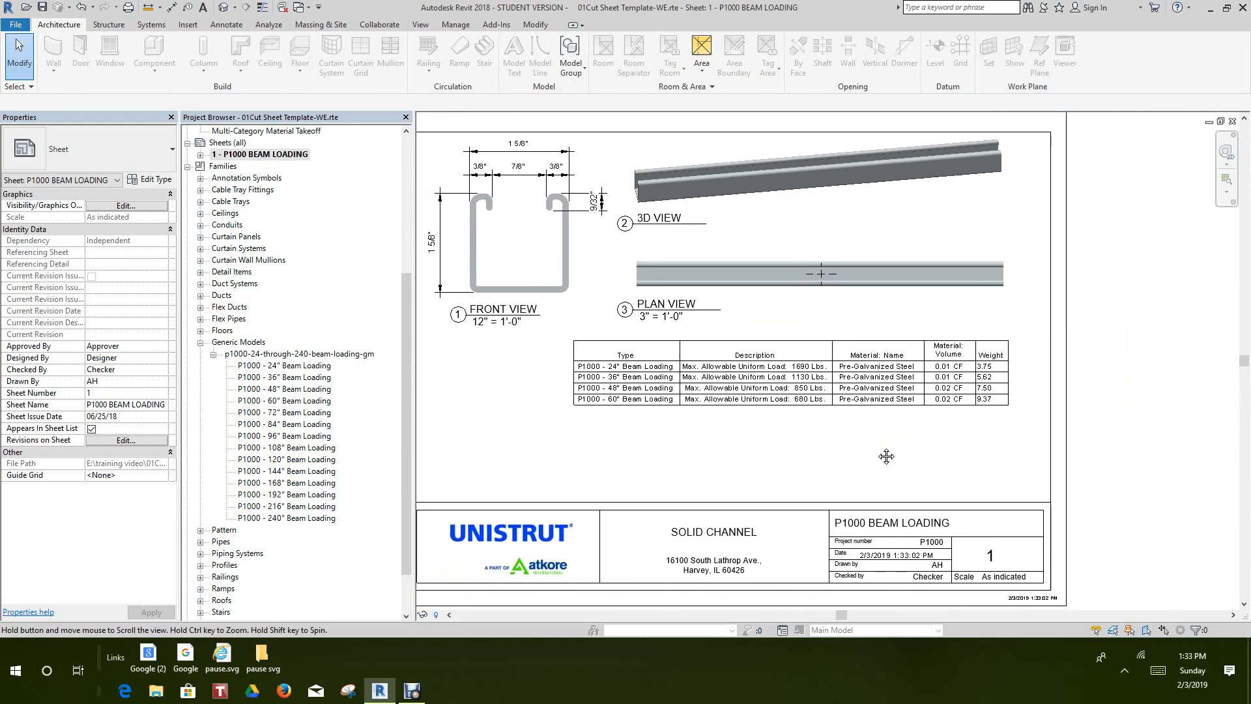
pyautogui.moveTo(886, 456); pyautogui.dragTo(914, 464, button='middle')
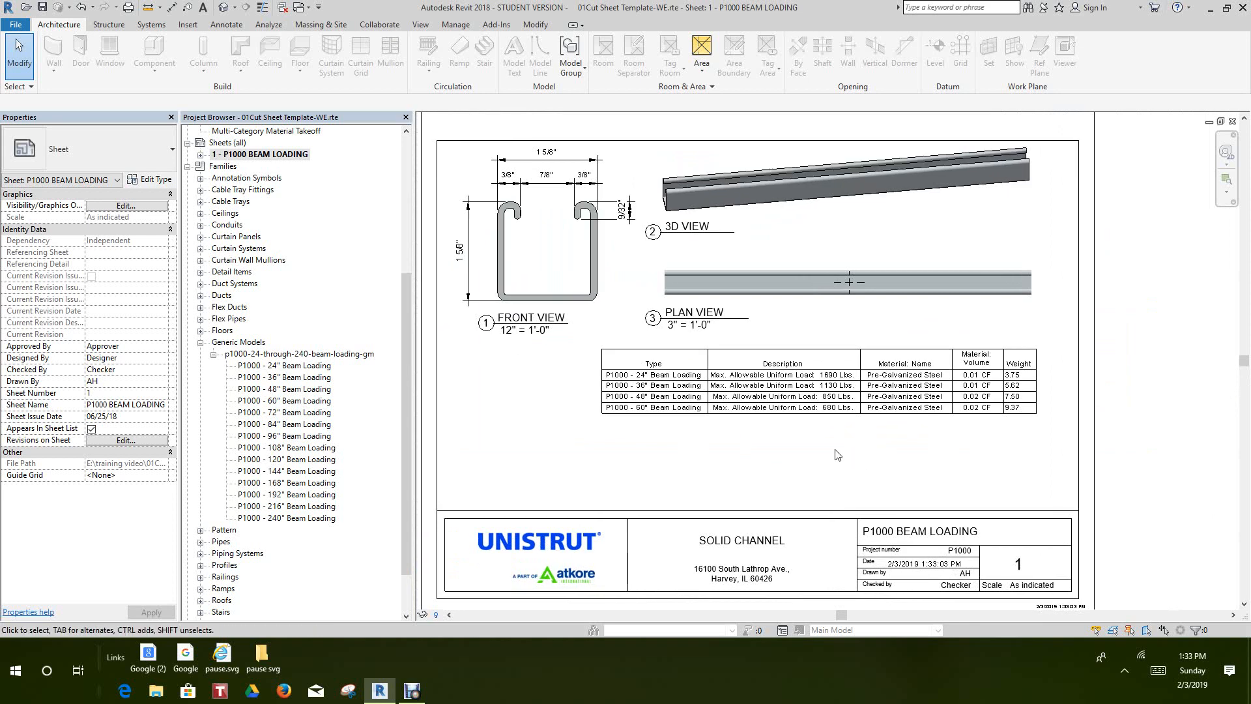
pyautogui.scroll(2, 807, 421)
pyautogui.scroll(-2, 807, 421)
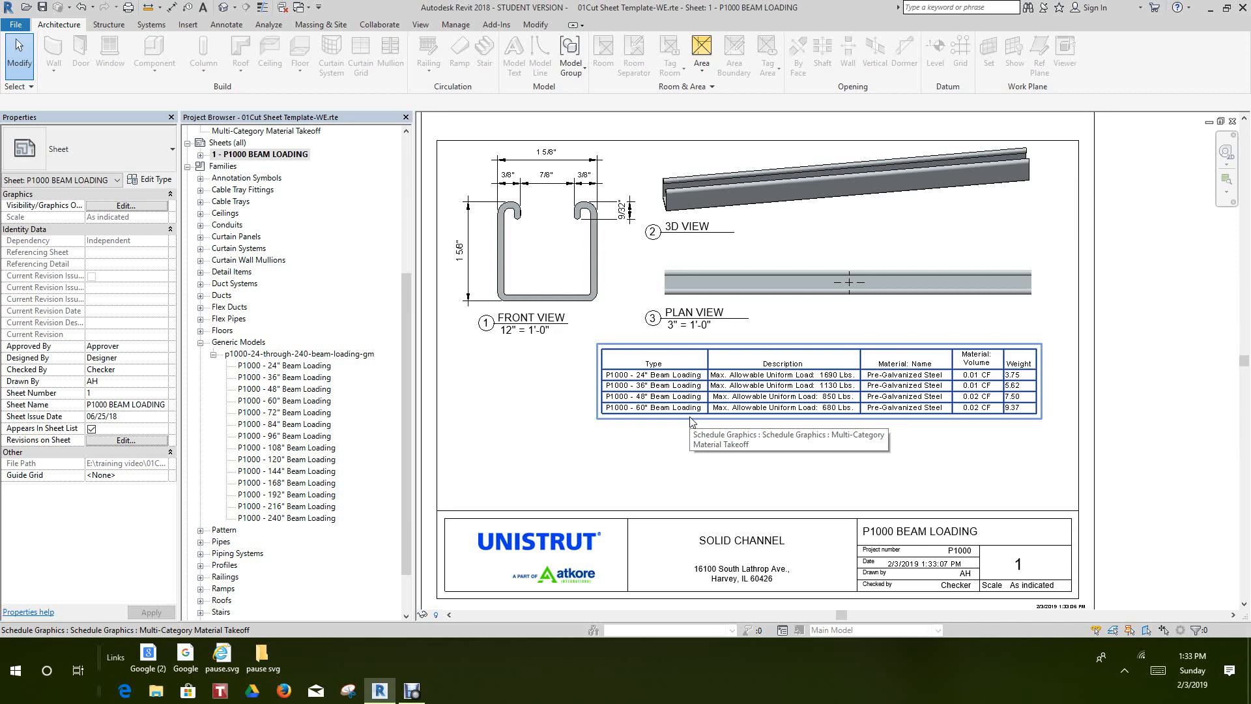
pyautogui.scroll(-4, 692, 427)
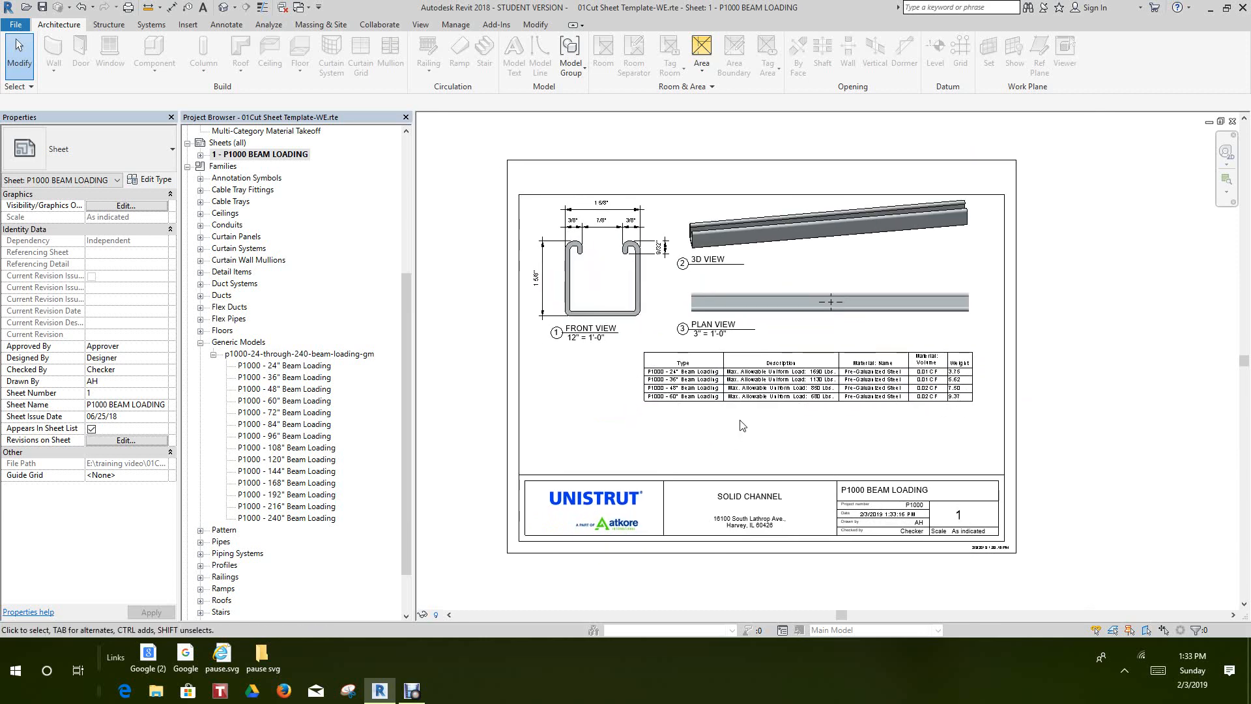
pyautogui.scroll(5, 750, 433)
pyautogui.scroll(-2, 782, 410)
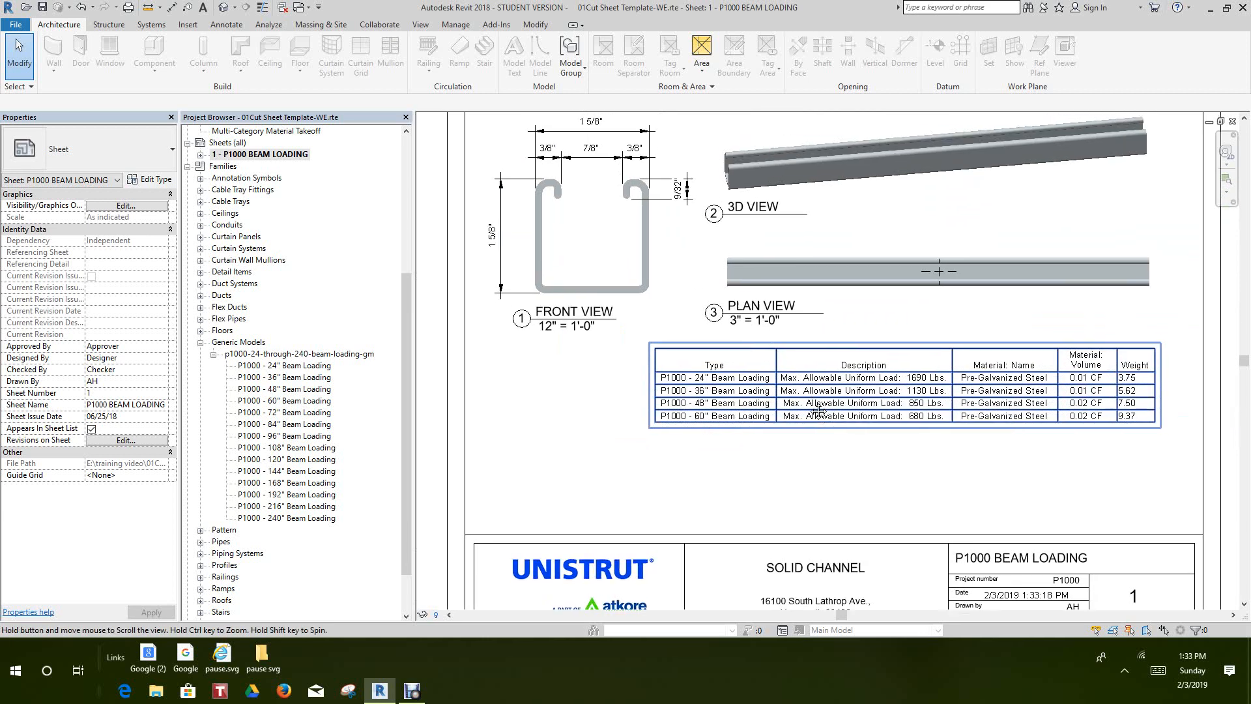
pyautogui.scroll(1, 787, 407)
pyautogui.scroll(-4, 794, 398)
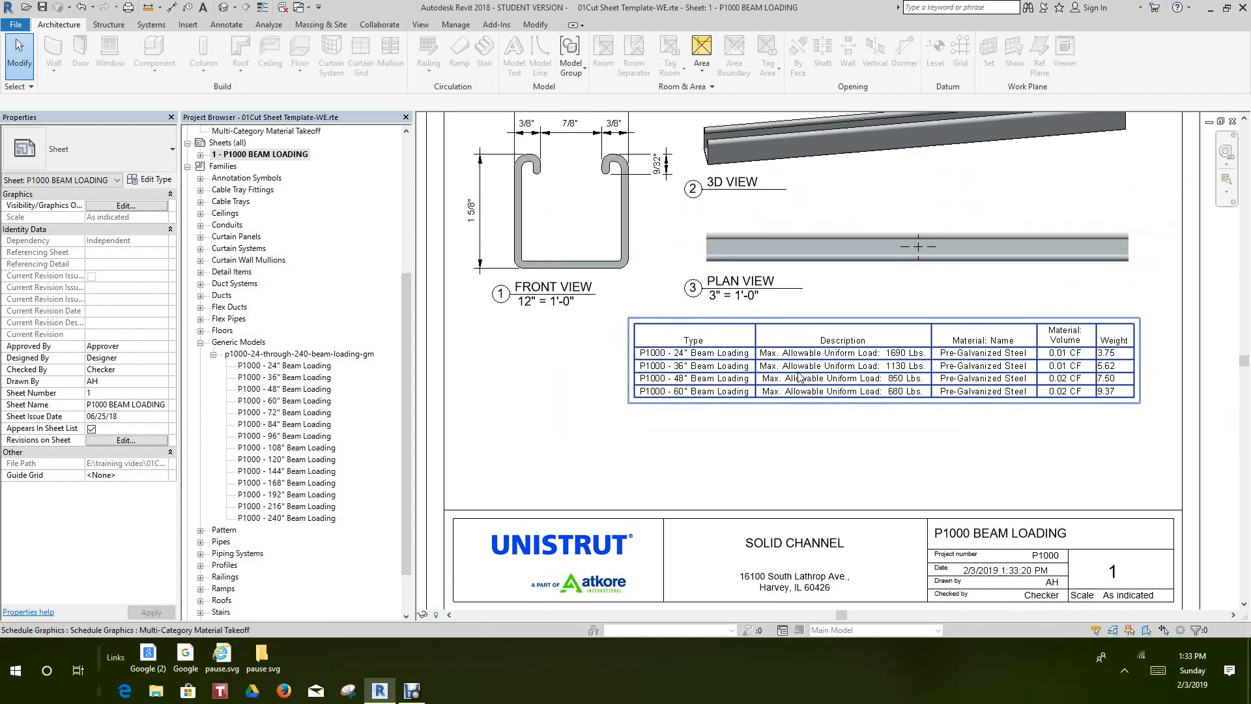
pyautogui.scroll(3, 782, 378)
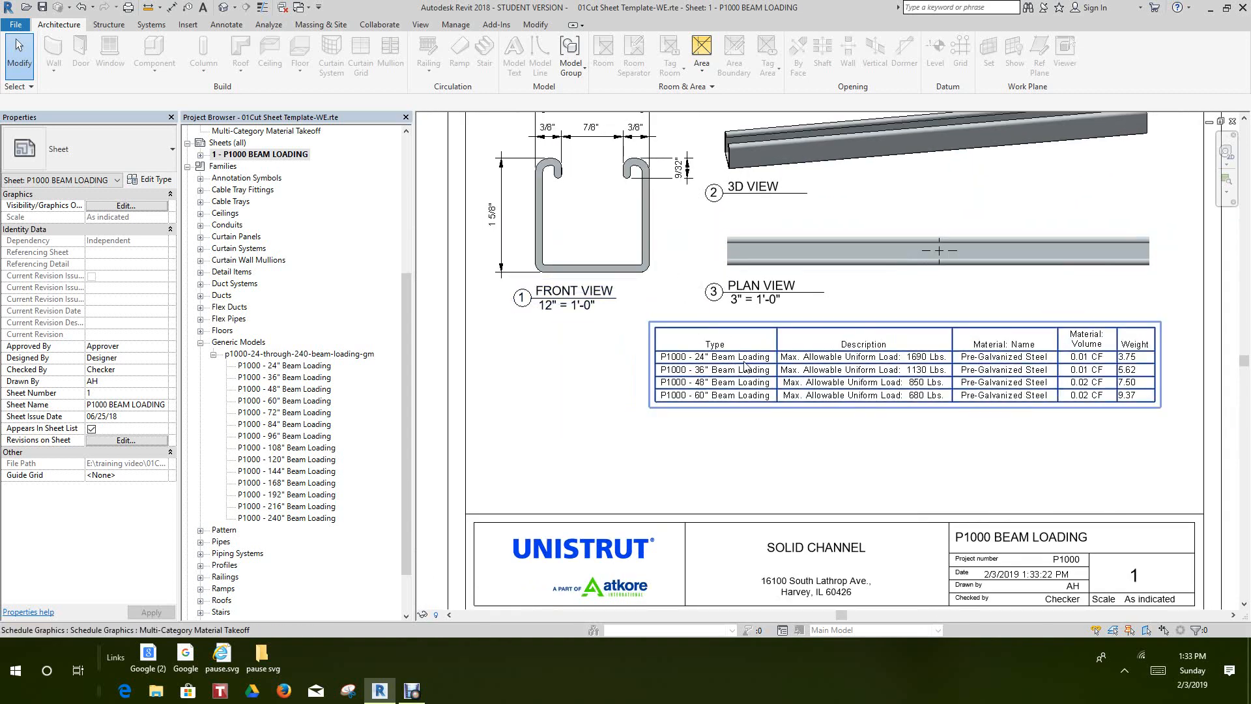
pyautogui.scroll(-2, 733, 387)
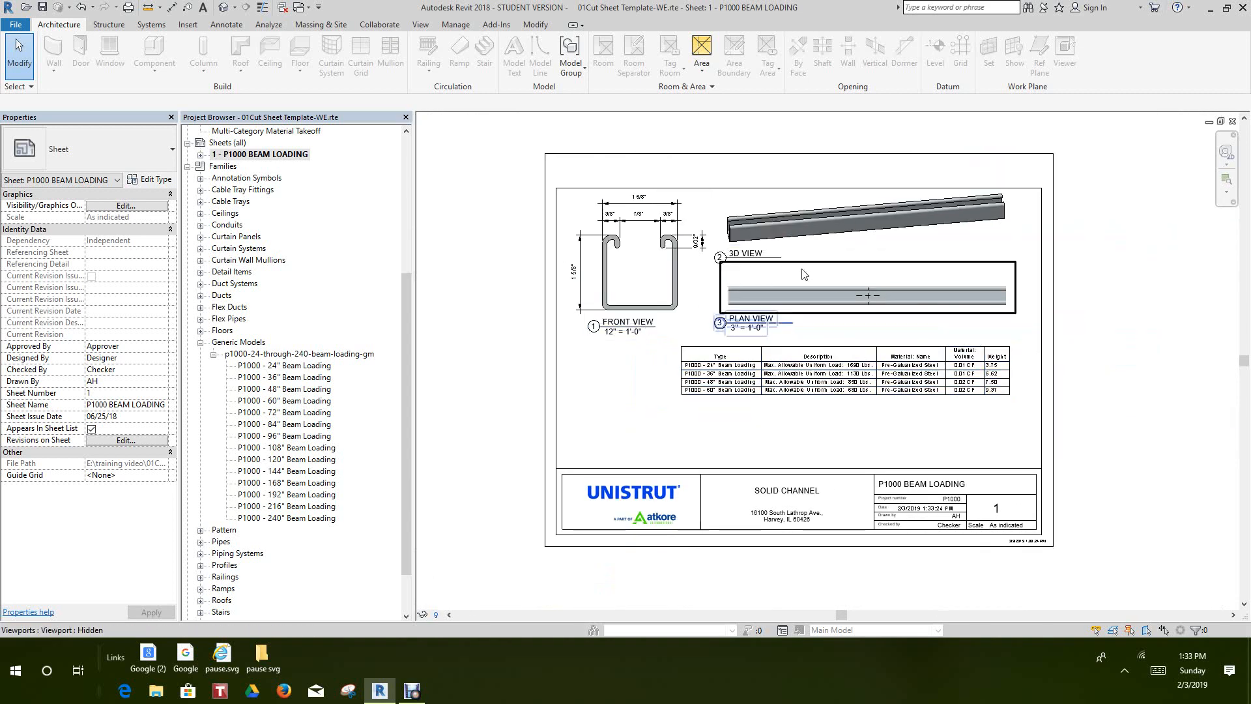
pyautogui.scroll(-2, 748, 339)
pyautogui.scroll(-3, 736, 332)
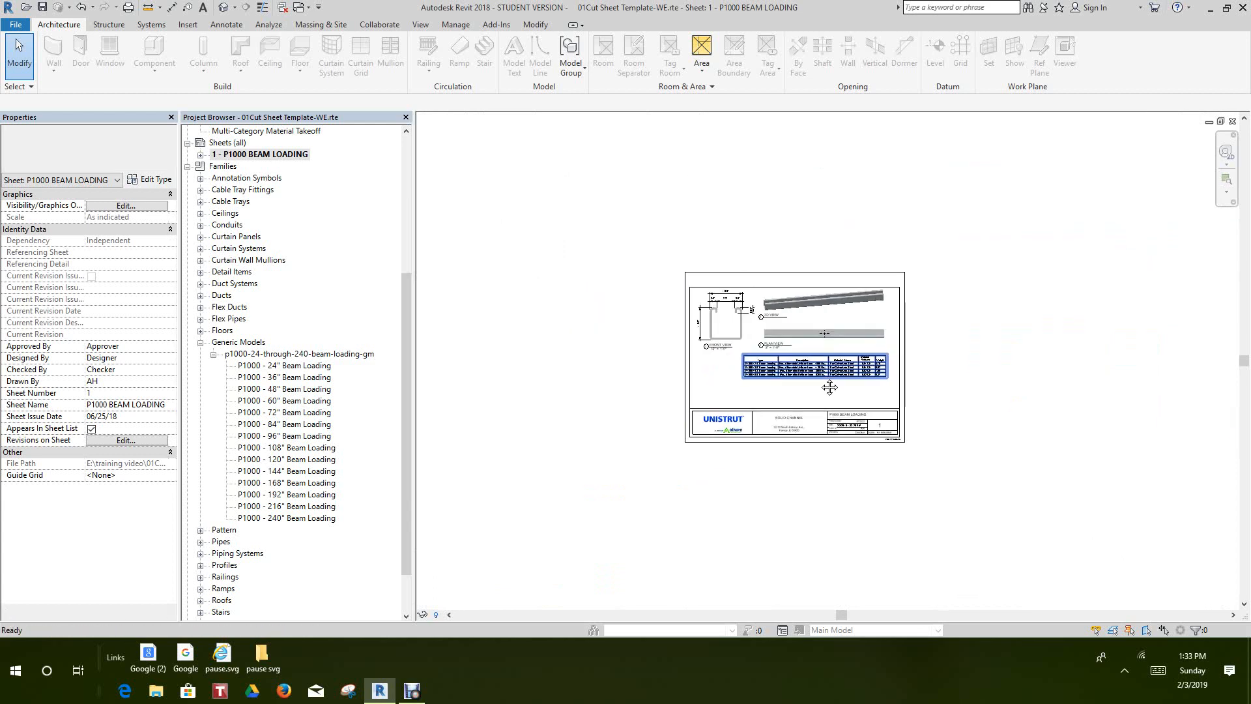
pyautogui.scroll(4, 785, 355)
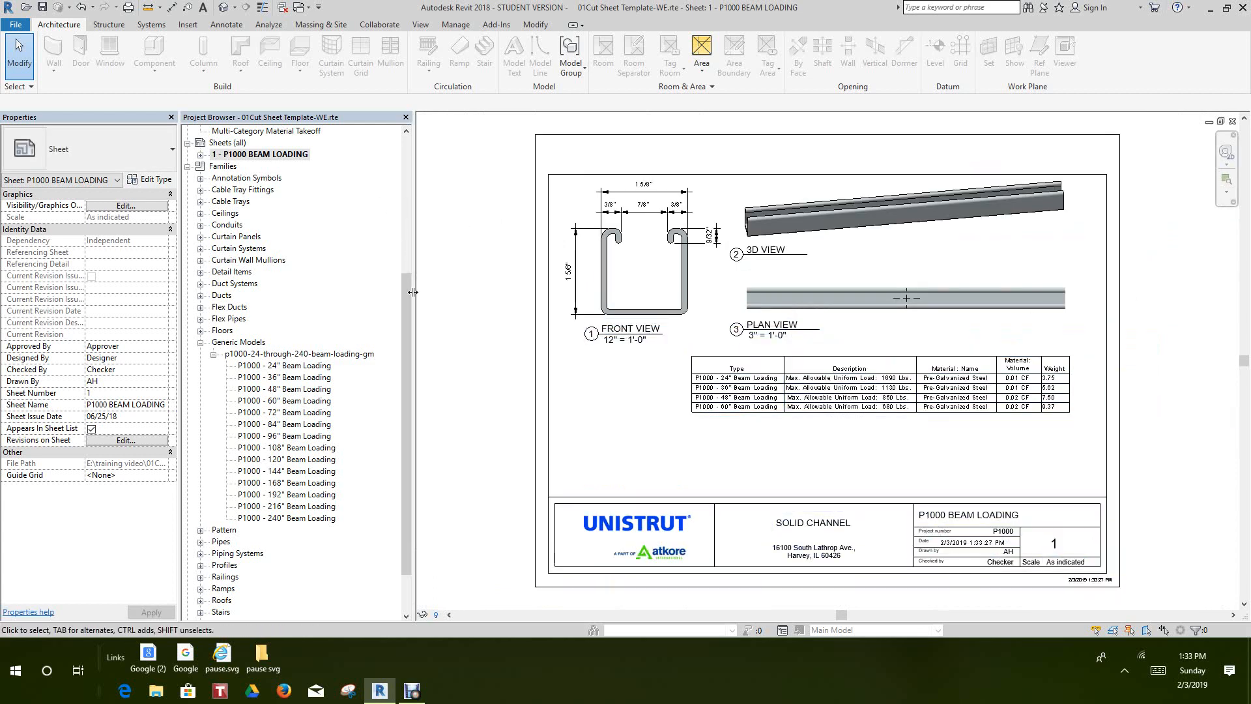
# Return to the Level 1 floor plan and bring the channel stack into view
pyautogui.moveTo(407, 318); pyautogui.dragTo(400, 191)
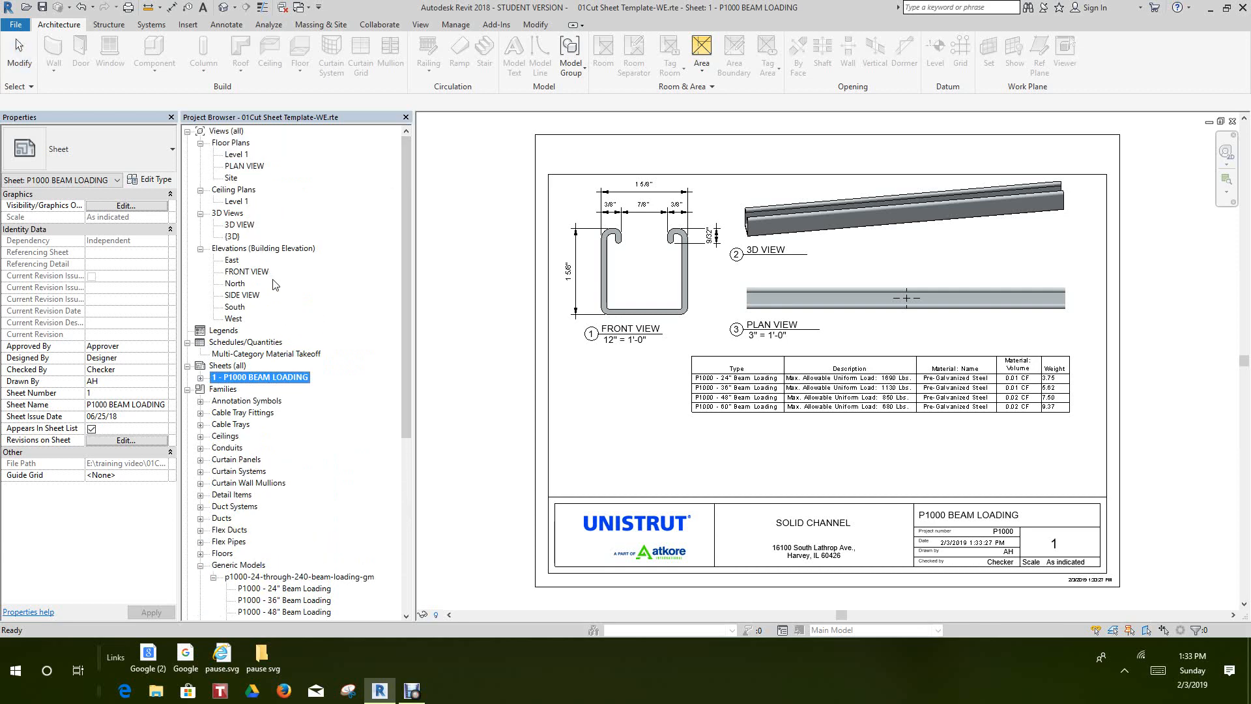
pyautogui.doubleClick(235, 154)
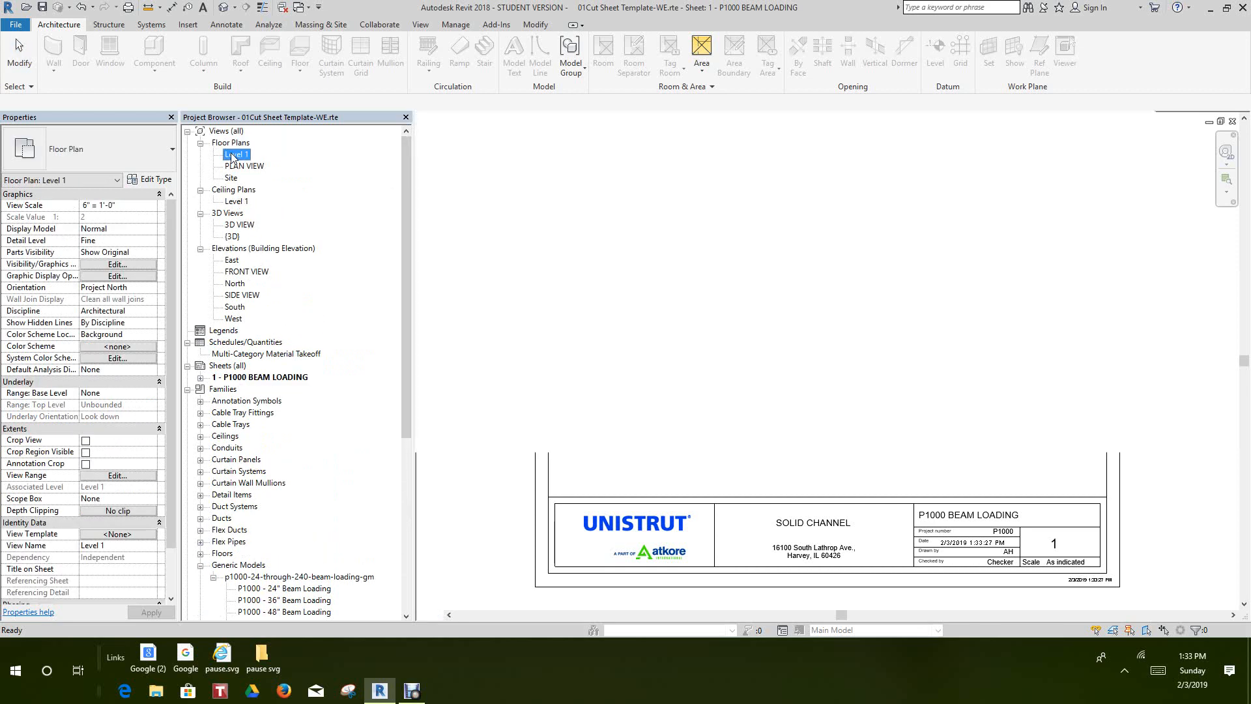
pyautogui.scroll(1, 565, 280)
pyautogui.moveTo(568, 285); pyautogui.dragTo(621, 254, button='middle')
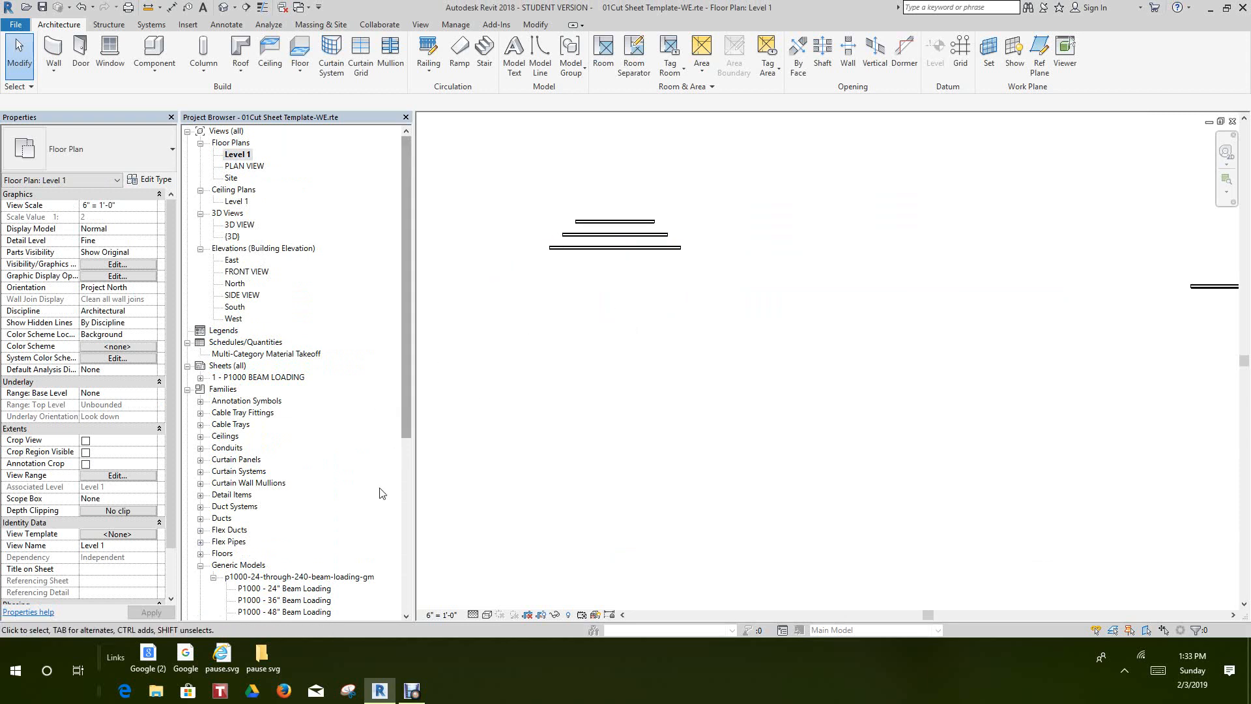
# Place another P1000 - 60" Beam Loading channel from the Generic Models family just below the stack, aligned with its centre
pyautogui.scroll(-2, 408, 424)
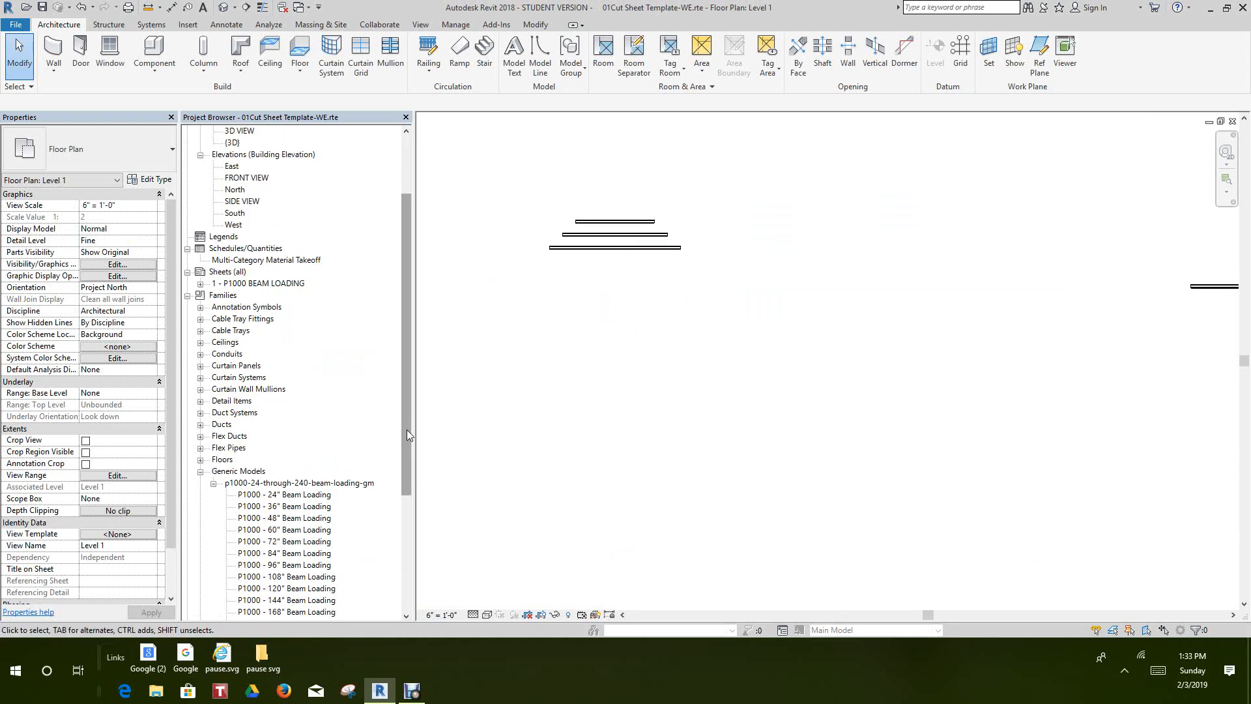
pyautogui.click(307, 531)
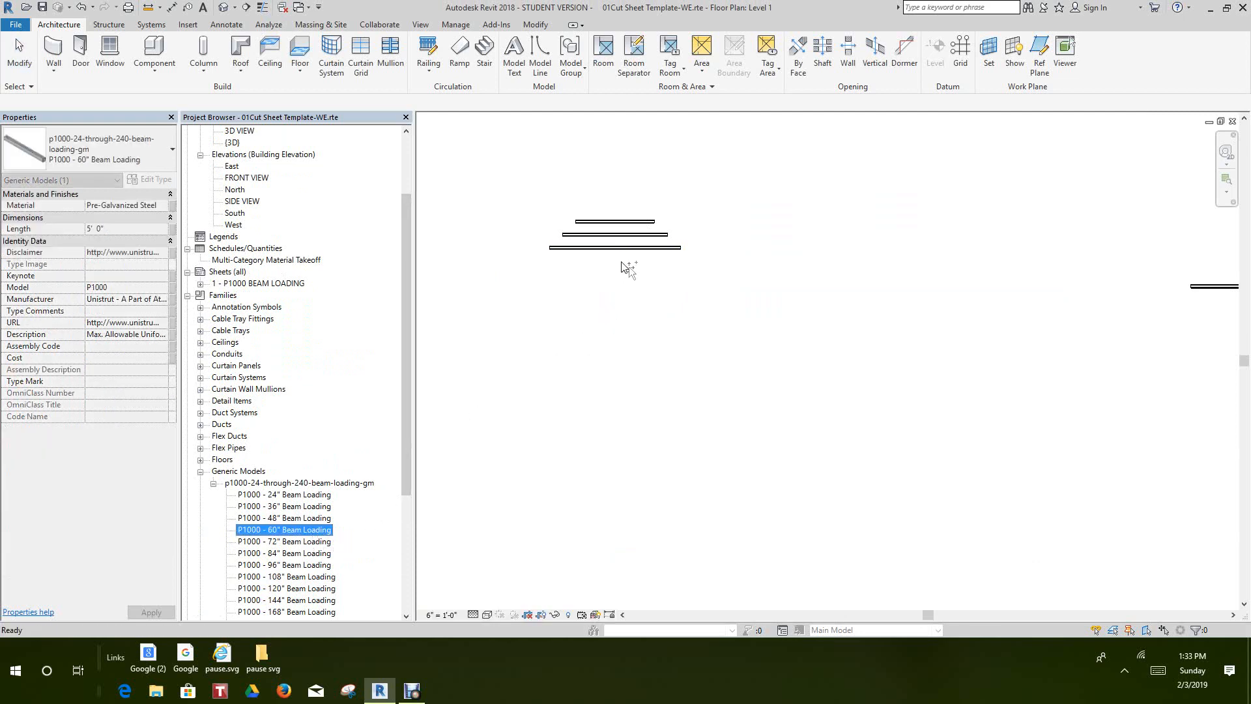
pyautogui.moveTo(616, 276); pyautogui.dragTo(613, 273)
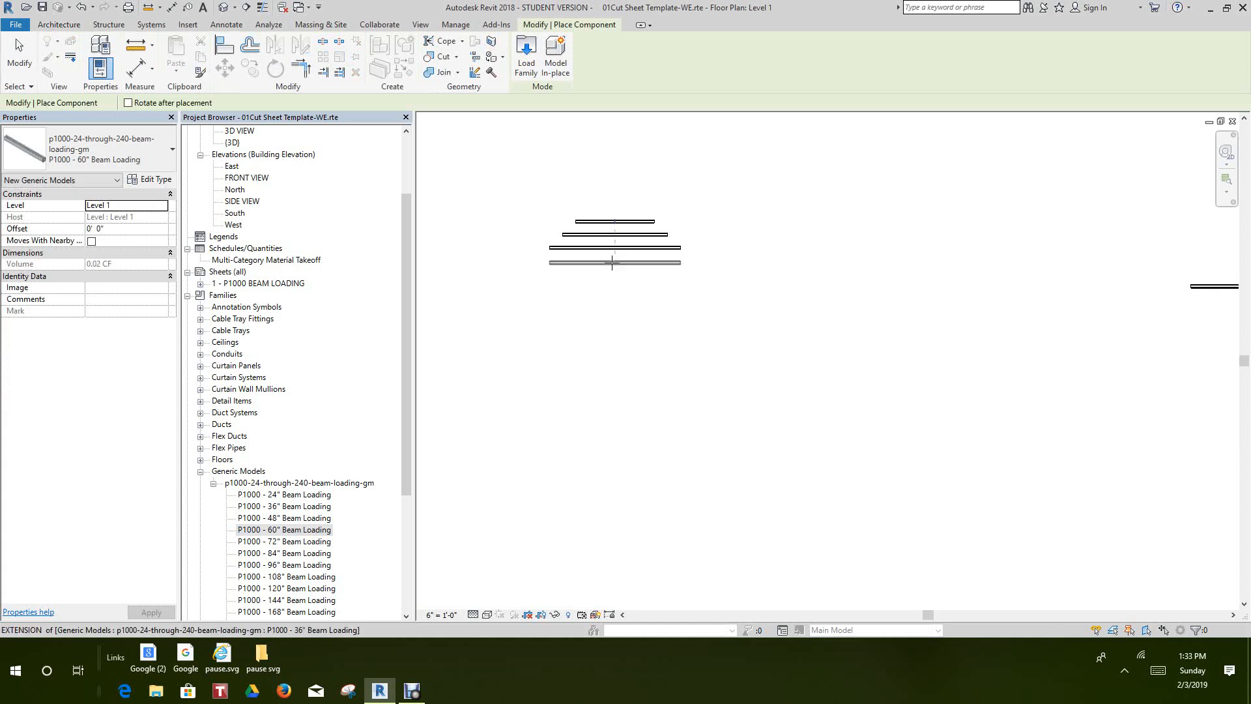
pyautogui.click(612, 263)
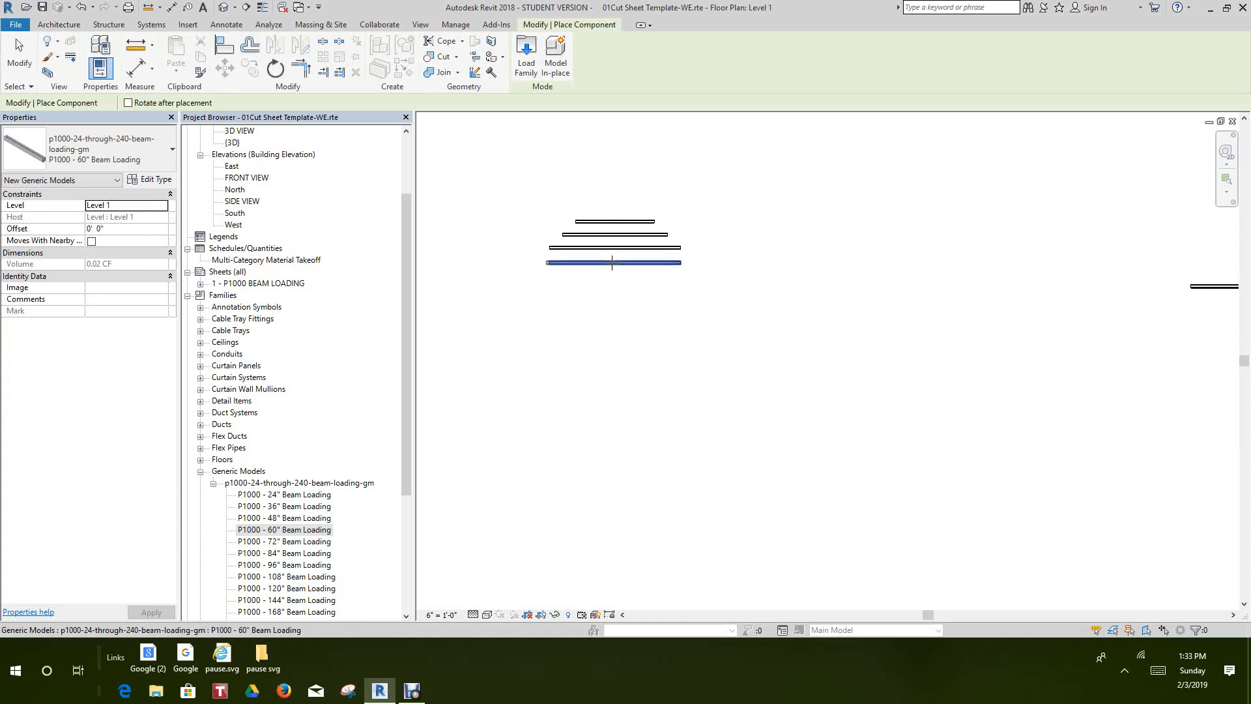
pyautogui.rightClick(613, 263)
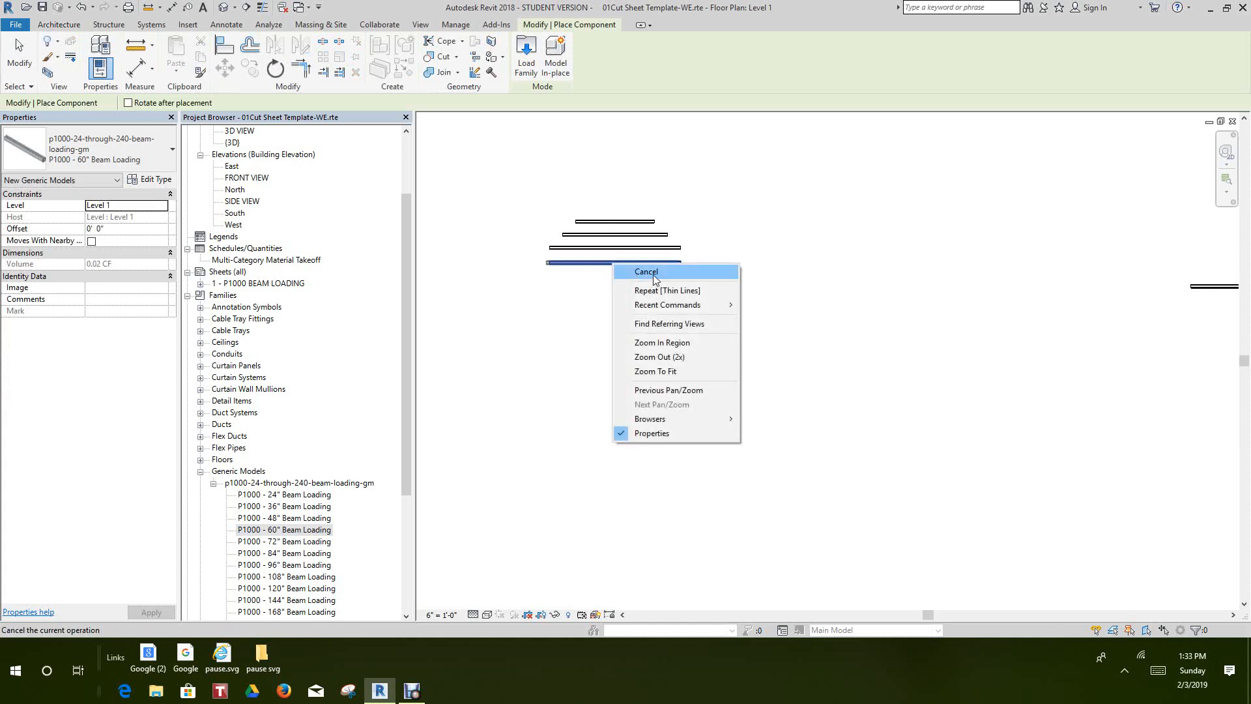
pyautogui.click(656, 279)
pyautogui.rightClick(654, 312)
pyautogui.click(682, 322)
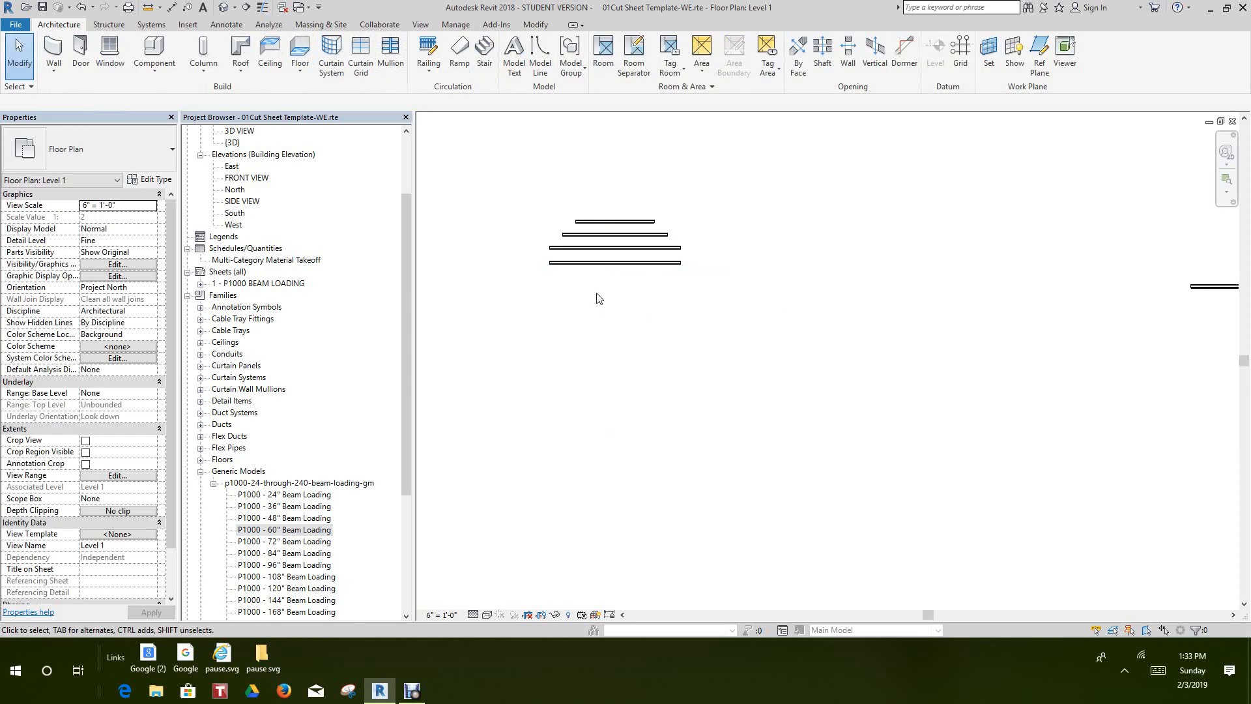
# Change the type of the newly placed lowest channel to P1000 - 84" Beam Loading
pyautogui.click(610, 251)
pyautogui.click(592, 352)
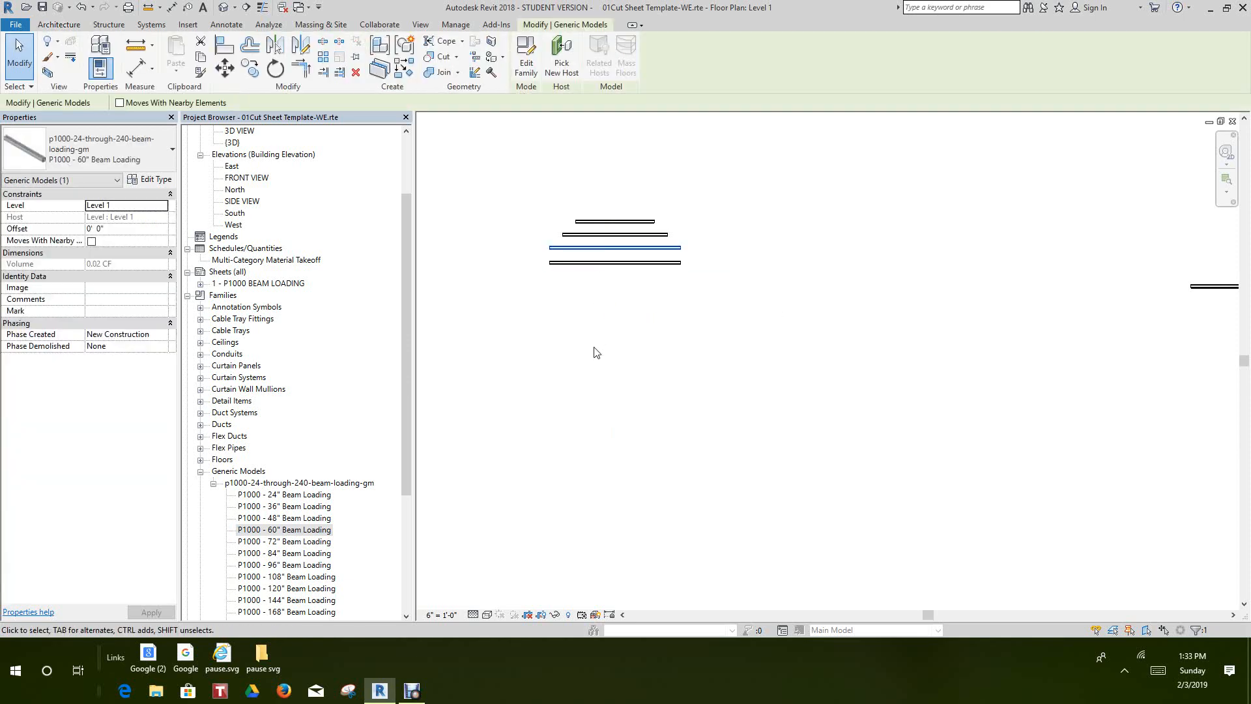
pyautogui.click(612, 263)
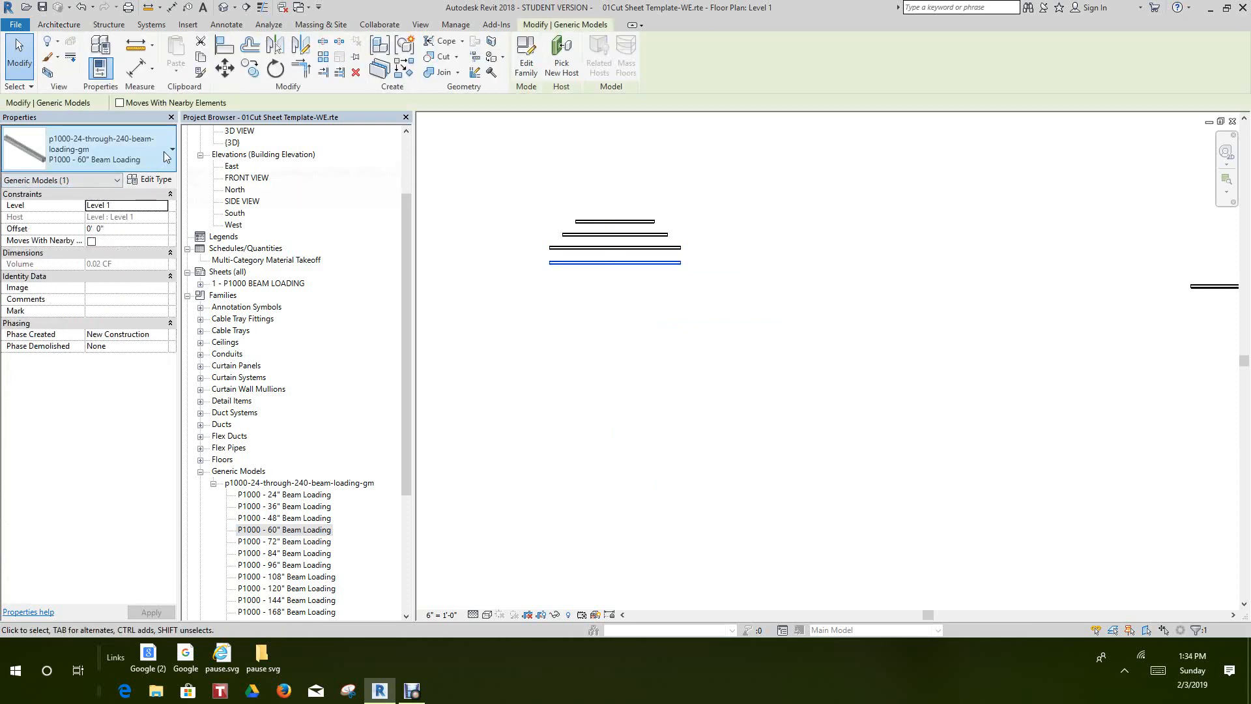
pyautogui.click(98, 153)
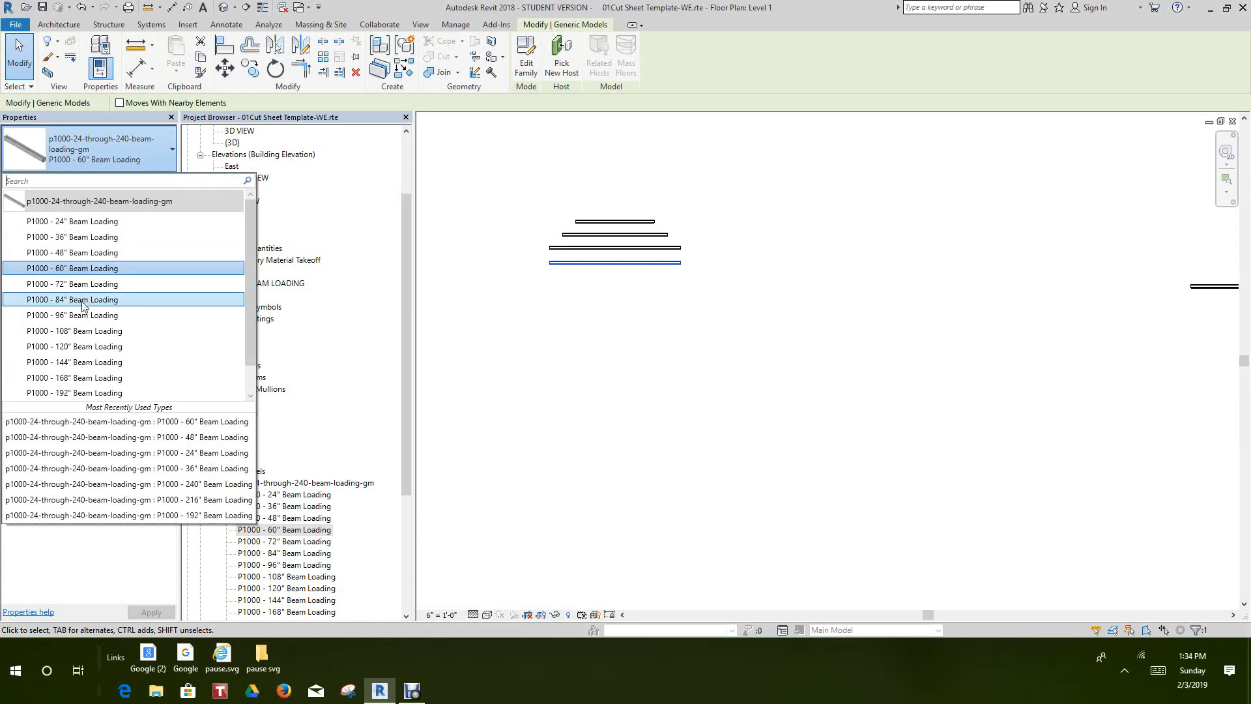
pyautogui.click(83, 300)
pyautogui.click(469, 390)
pyautogui.scroll(2, 625, 274)
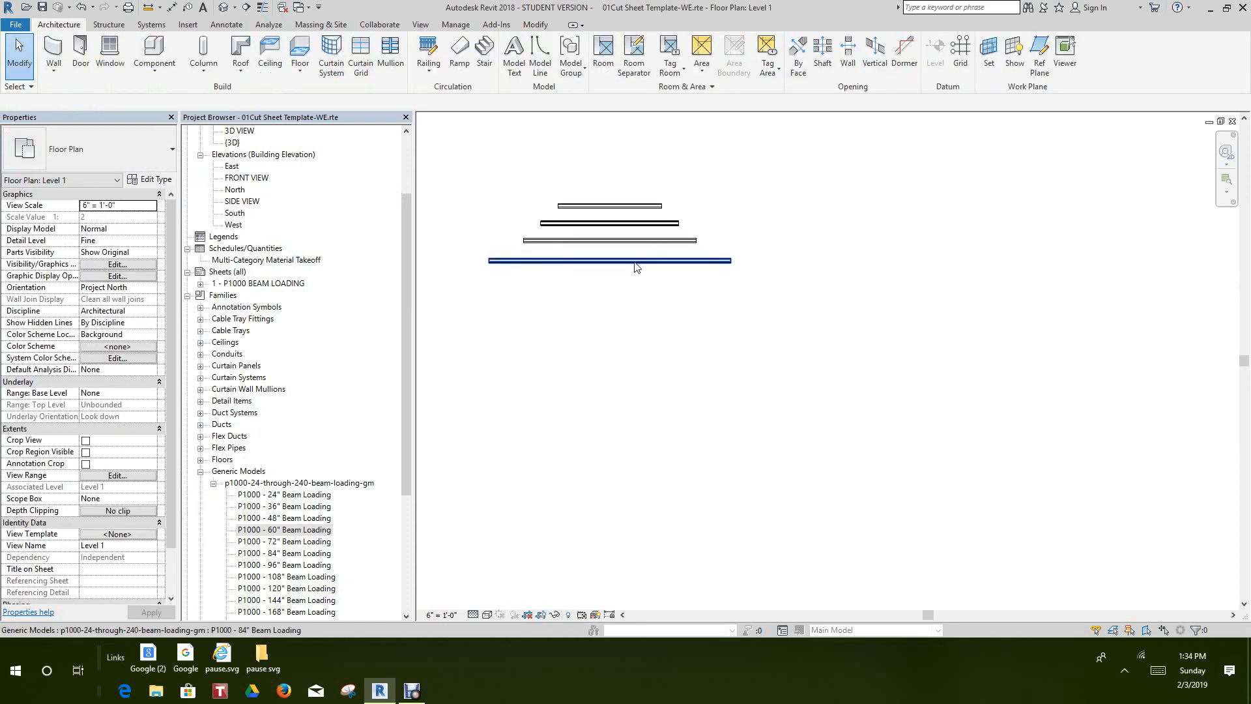
# Place a P1000 - 72" Beam Loading channel between the 60" and 84" channels, aligned with the stack's centre
pyautogui.click(635, 241)
pyautogui.click(557, 404)
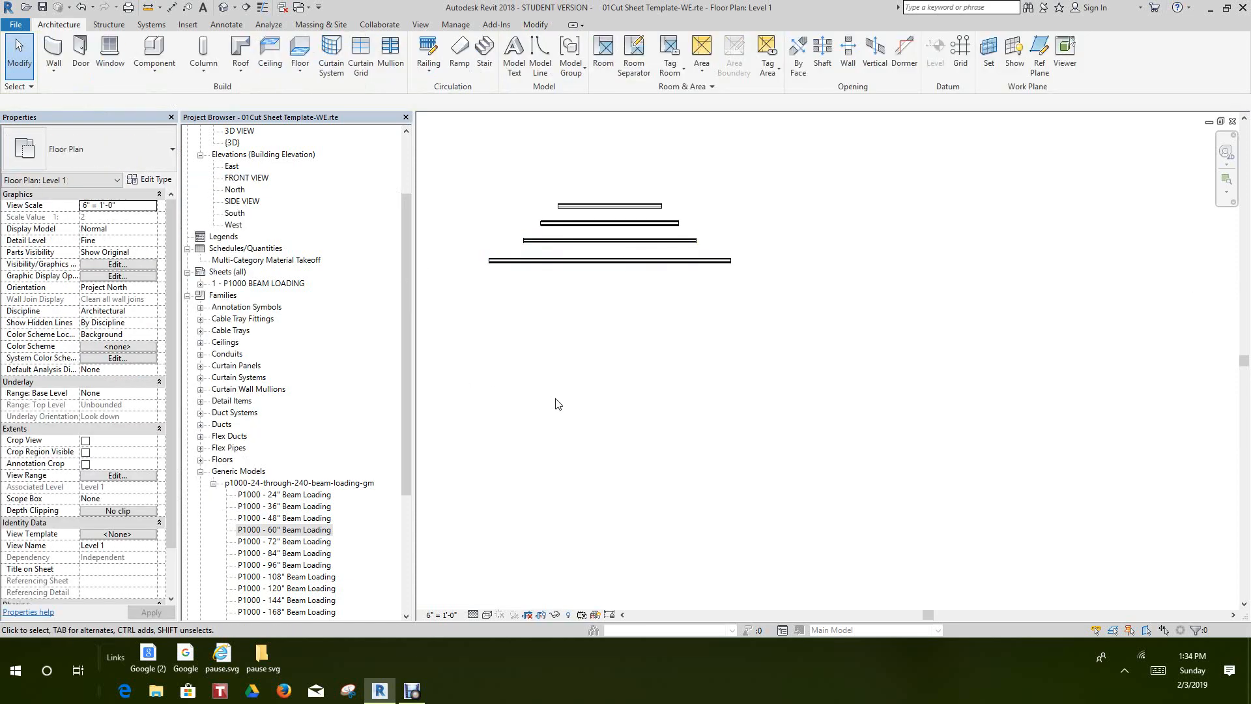
pyautogui.click(310, 542)
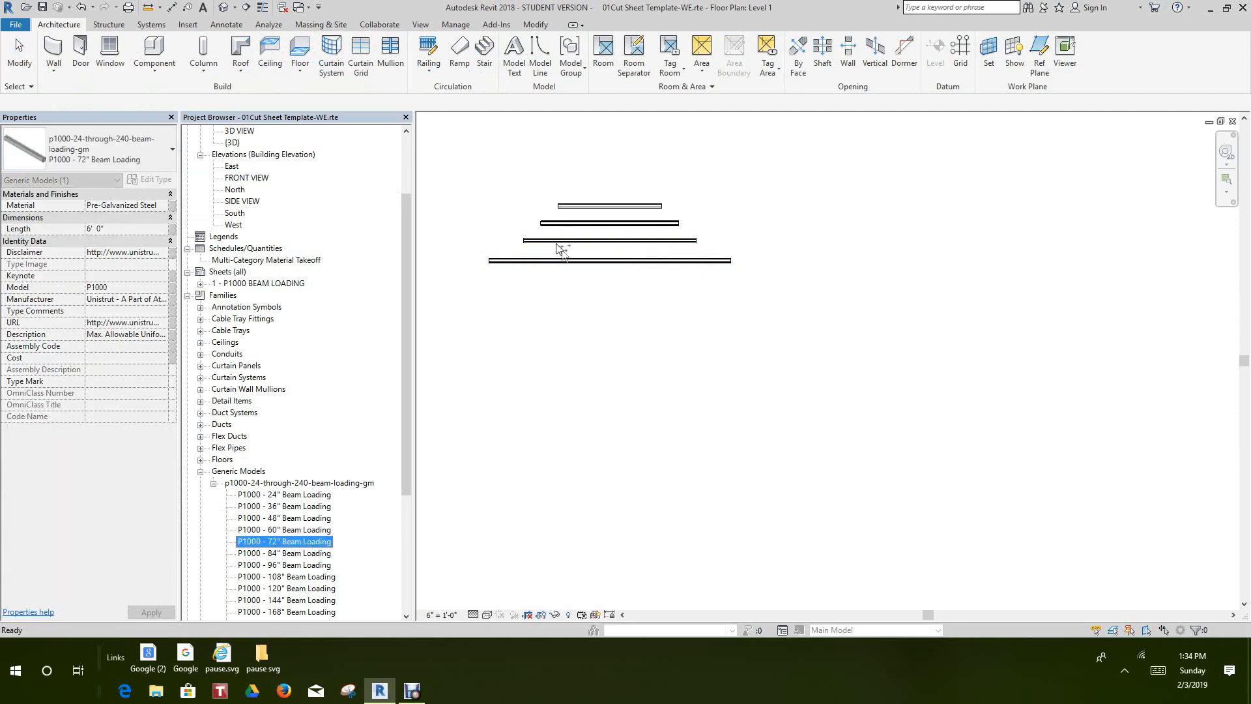
pyautogui.moveTo(560, 247); pyautogui.dragTo(555, 245)
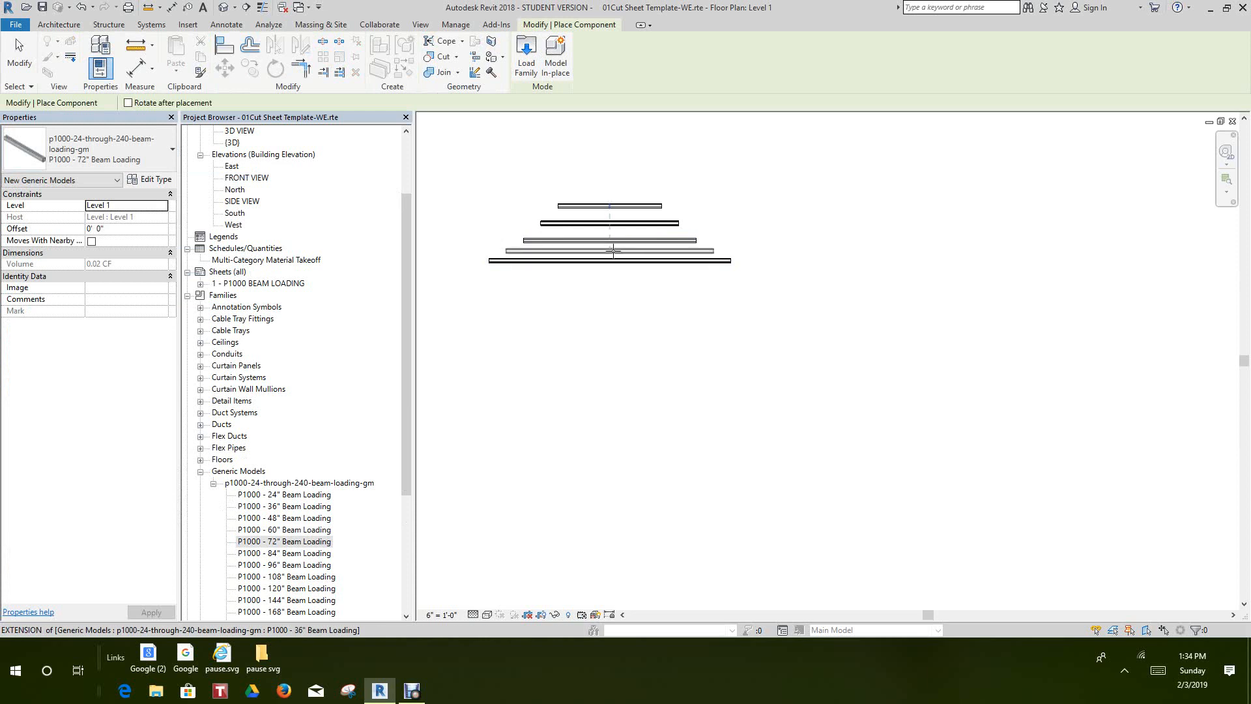
pyautogui.rightClick(613, 251)
pyautogui.press('Escape')
pyautogui.scroll(-2, 616, 352)
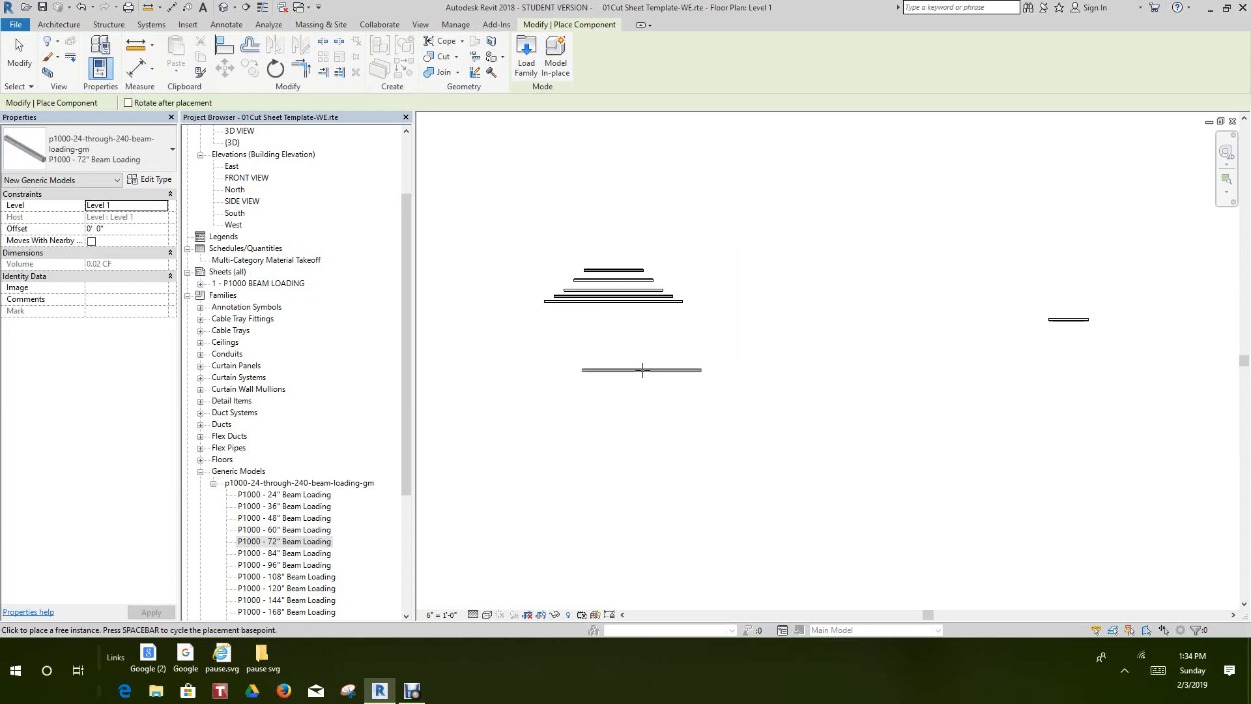
pyautogui.rightClick(637, 350)
pyautogui.click(658, 357)
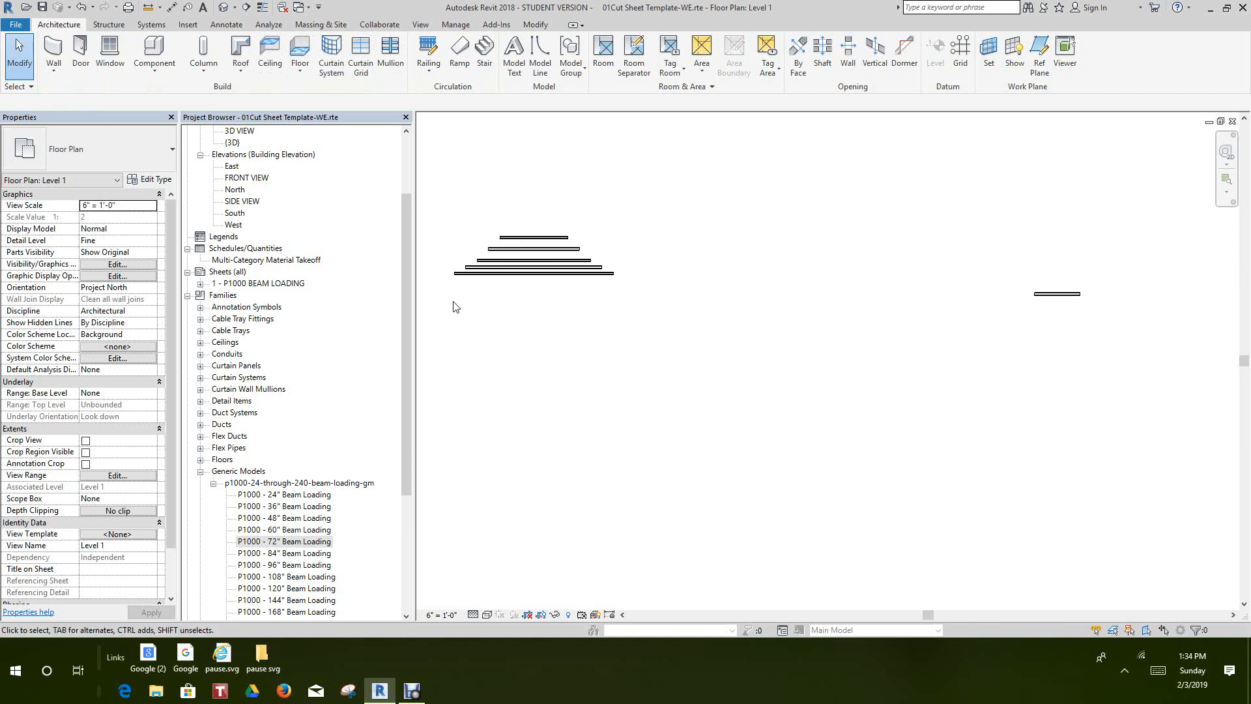
# Move the lowest 84" channel slightly down to widen its gap from the 72" channel above it
pyautogui.scroll(3, 469, 307)
pyautogui.rightClick(620, 328)
pyautogui.click(666, 340)
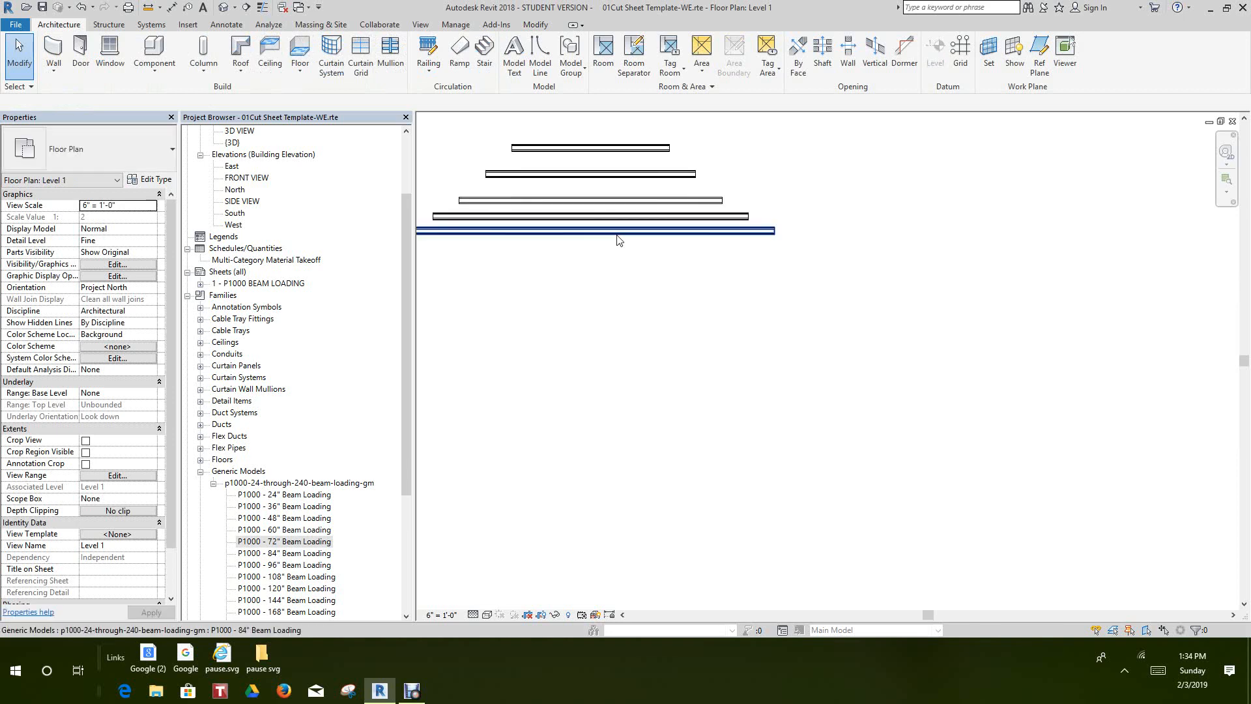
pyautogui.moveTo(617, 239)
pyautogui.mouseDown()
pyautogui.moveTo(617, 279)
pyautogui.moveTo(616, 251)
pyautogui.mouseUp()
pyautogui.click(641, 304)
pyautogui.moveTo(641, 312); pyautogui.dragTo(679, 270, button='middle')
pyautogui.scroll(-2, 684, 281)
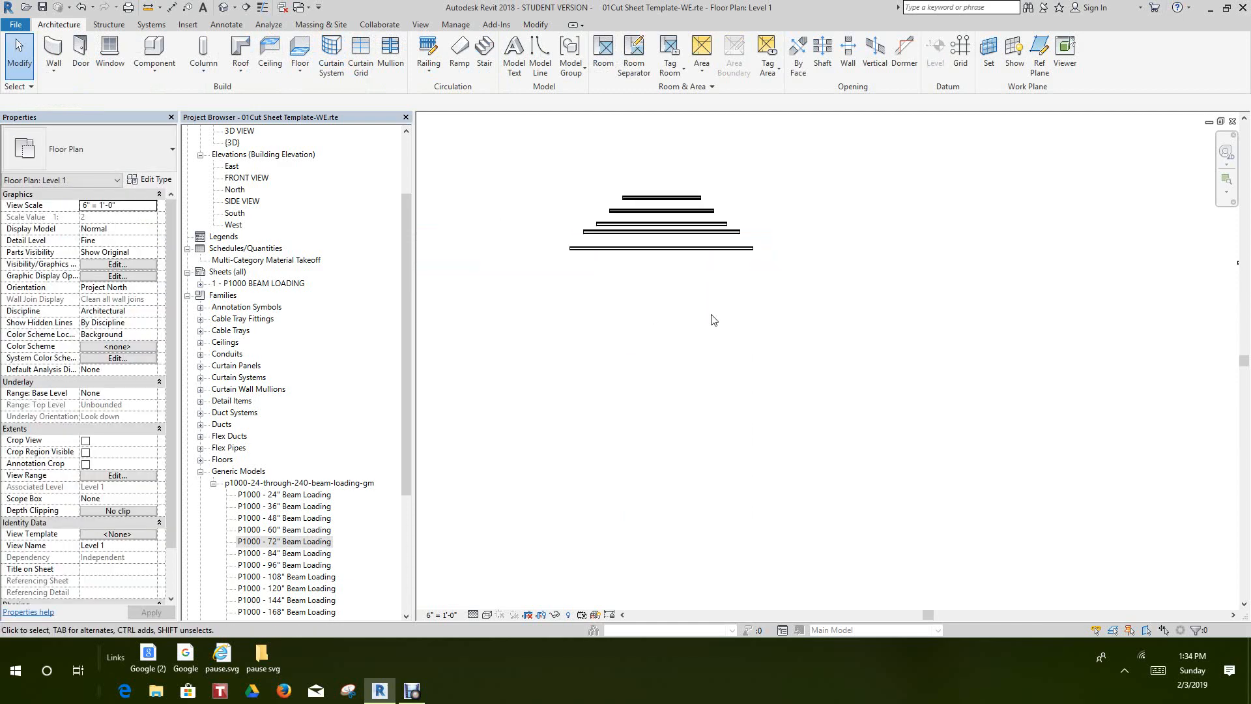
# Place another P1000 - 84" Beam Loading channel just below the stack, aligned with its centre
pyautogui.scroll(-1, 754, 362)
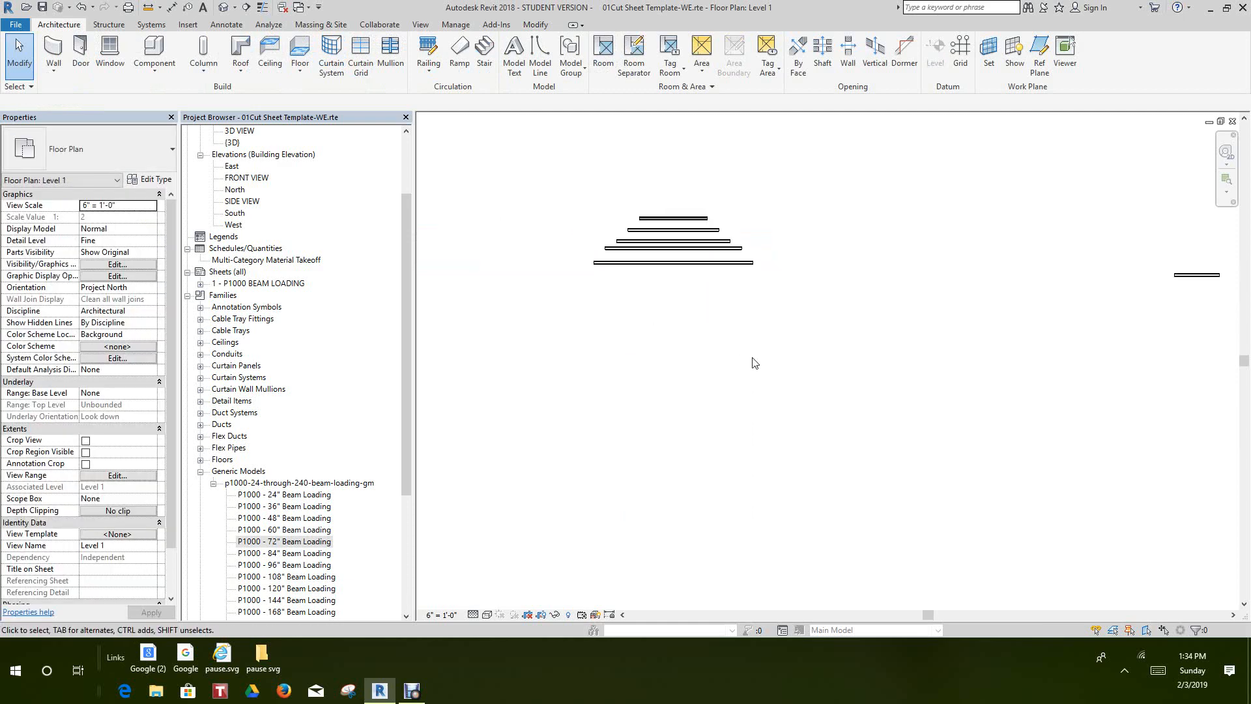
pyautogui.moveTo(678, 382); pyautogui.dragTo(685, 388, button='middle')
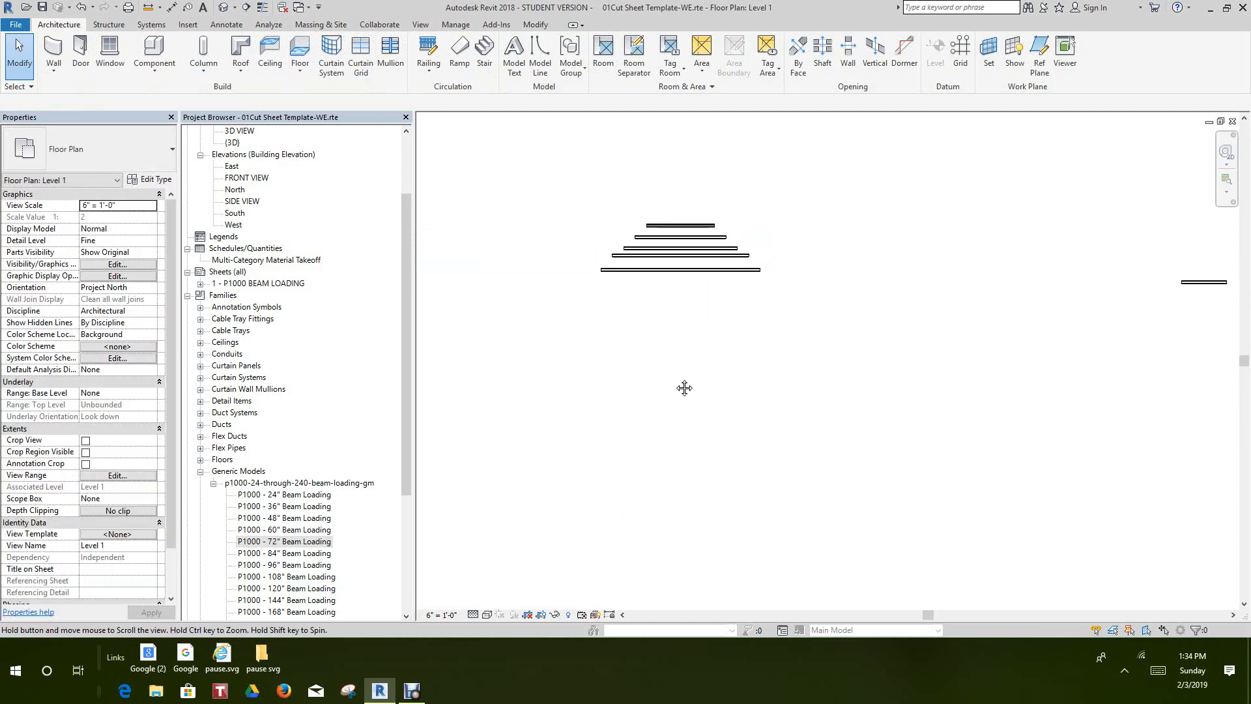
pyautogui.scroll(1, 641, 396)
pyautogui.moveTo(508, 528)
pyautogui.mouseDown(button='middle')
pyautogui.moveTo(522, 522)
pyautogui.moveTo(516, 537)
pyautogui.mouseUp(button='middle')
pyautogui.moveTo(622, 311); pyautogui.dragTo(639, 374, button='middle')
pyautogui.scroll(2, 629, 393)
pyautogui.scroll(-1, 639, 374)
pyautogui.scroll(1, 638, 372)
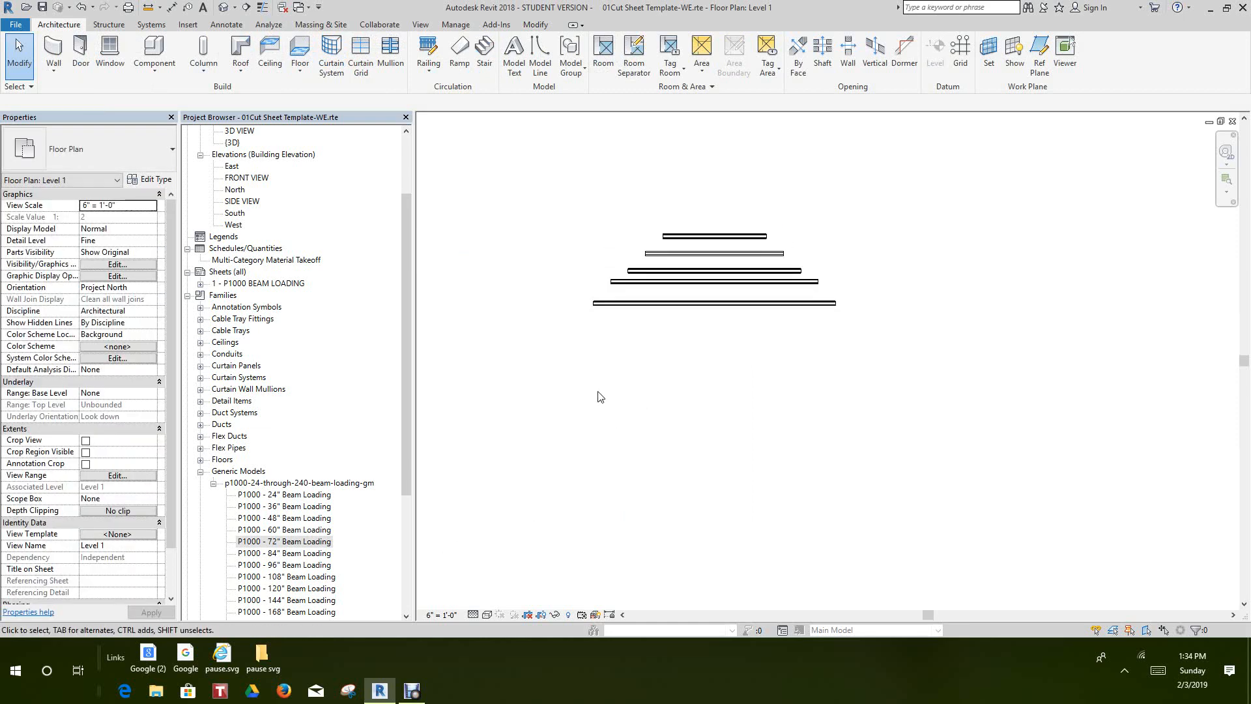
pyautogui.click(310, 553)
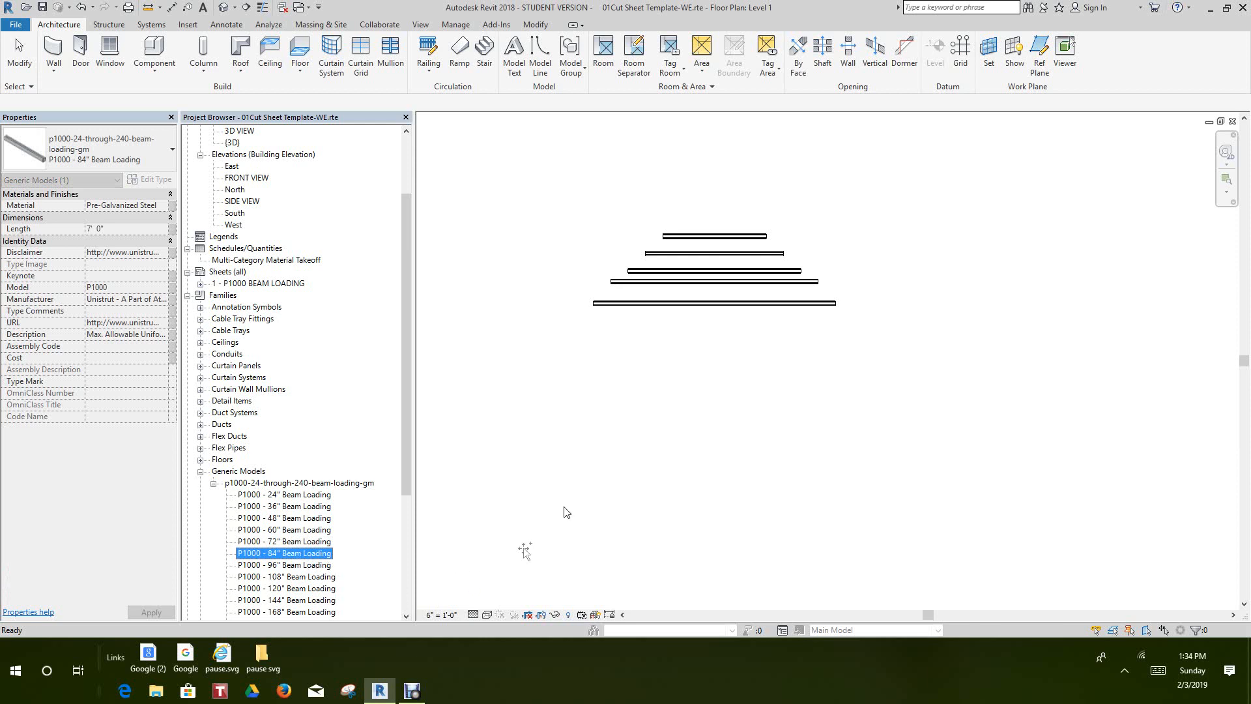
pyautogui.moveTo(671, 329); pyautogui.dragTo(681, 324)
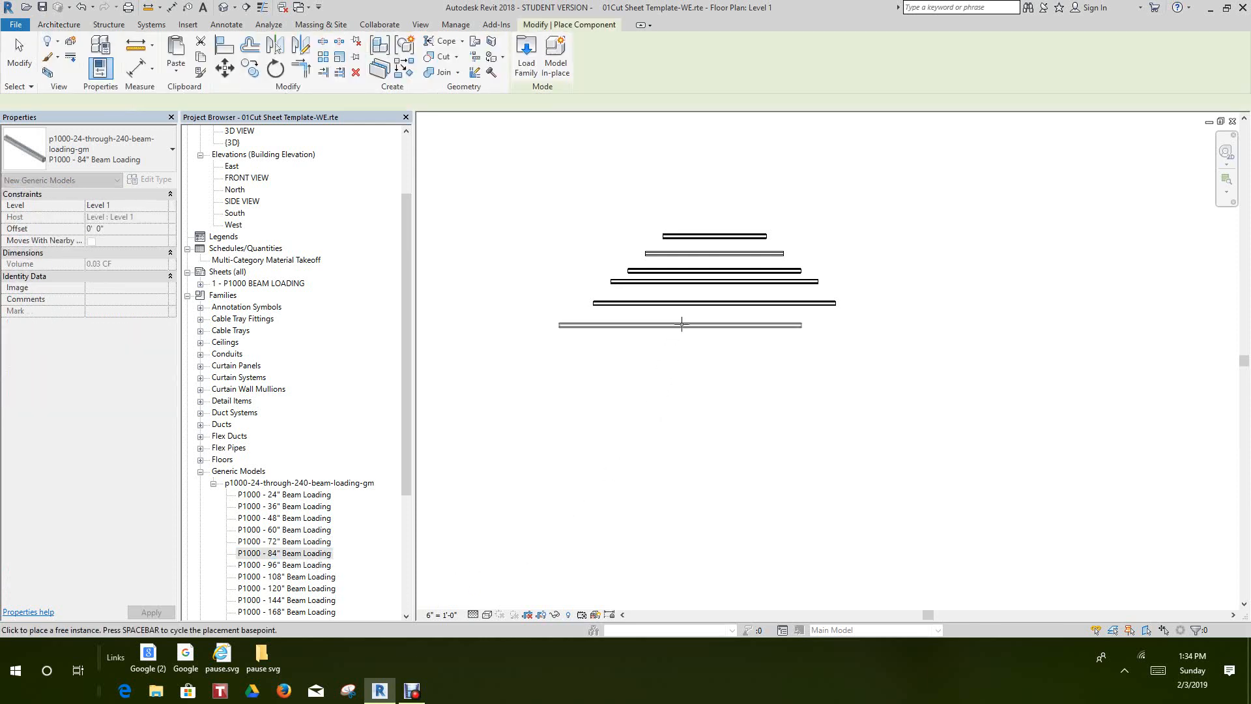
pyautogui.click(717, 320)
pyautogui.rightClick(757, 327)
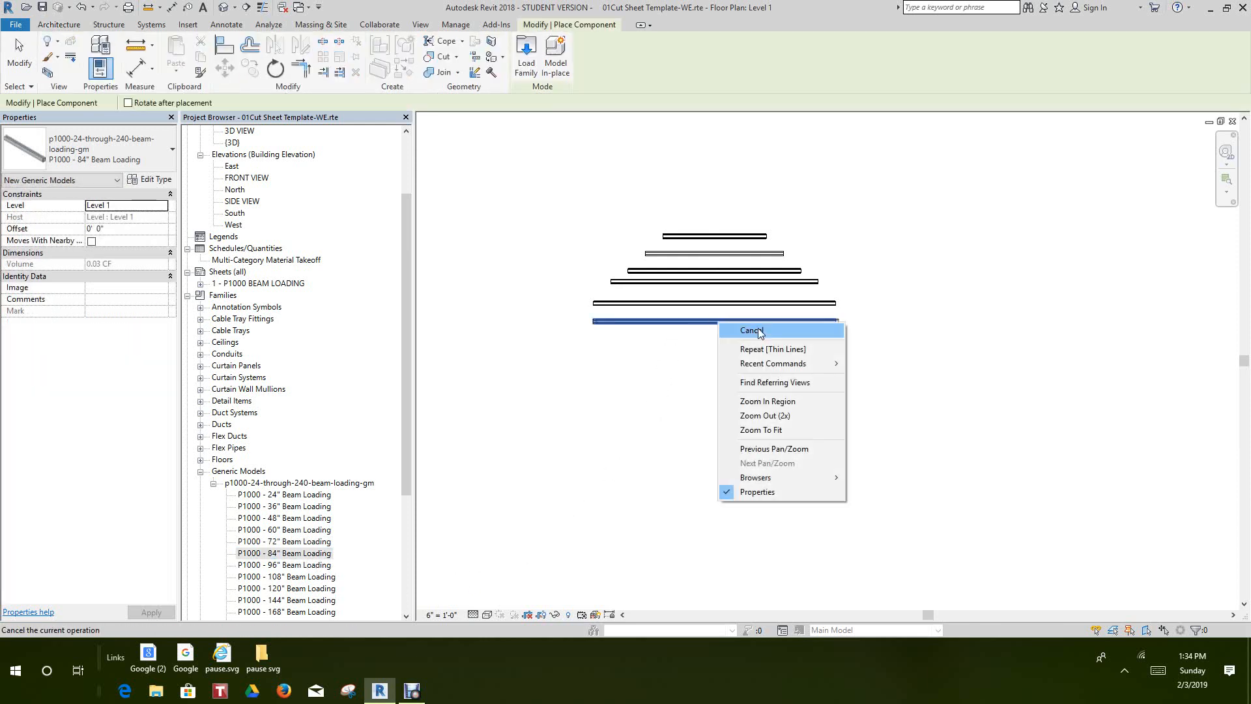
pyautogui.click(743, 355)
pyautogui.rightClick(758, 363)
pyautogui.click(779, 363)
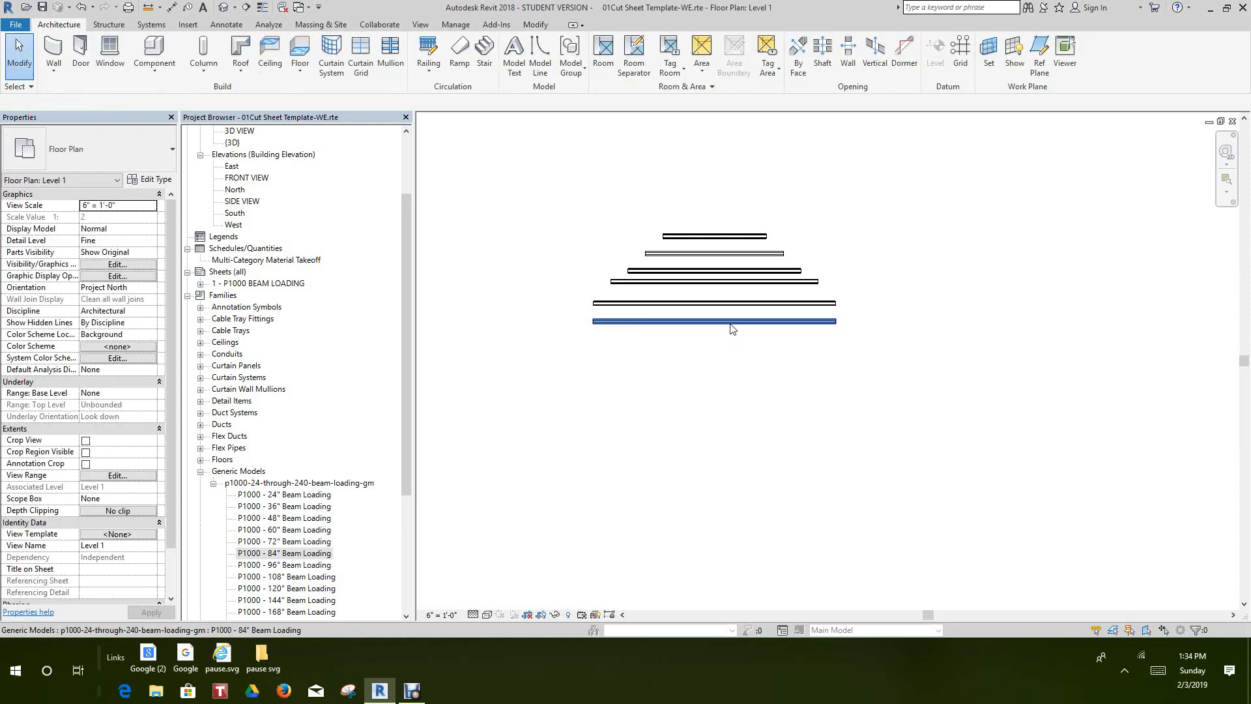
# Change the type of the newly placed lowest channel to P1000 - 96" Beam Loading
pyautogui.click(161, 153)
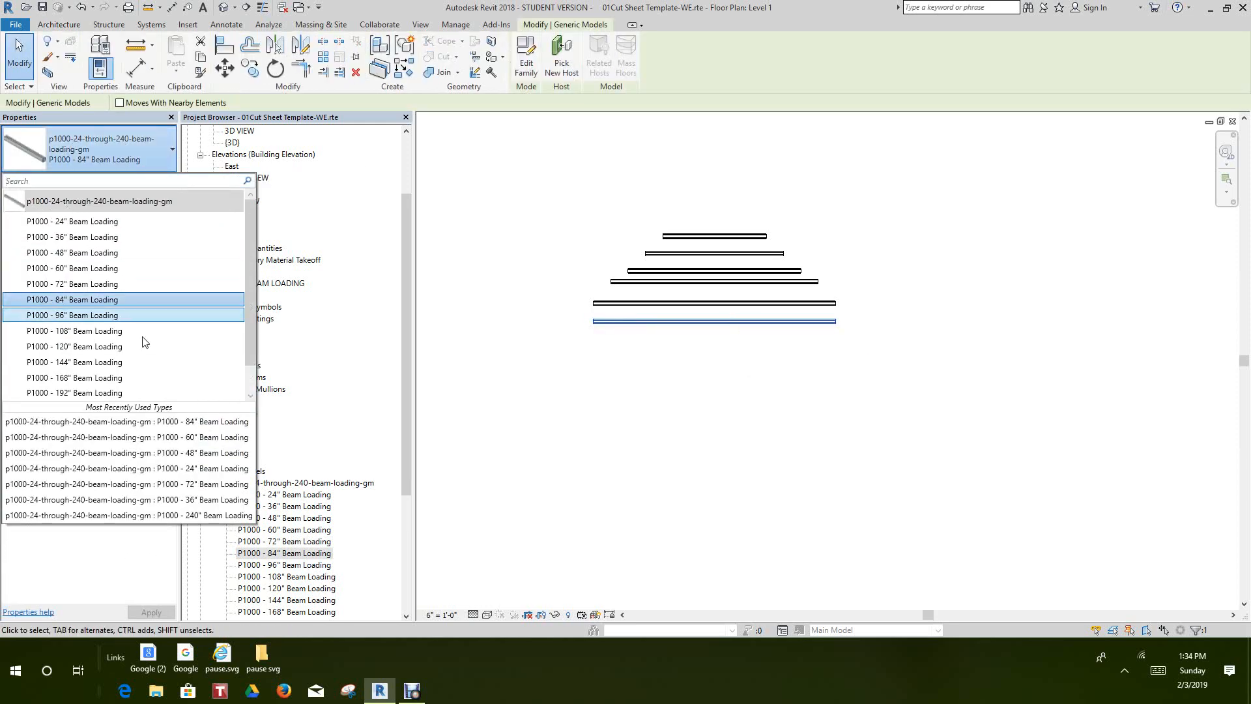
pyautogui.click(143, 315)
pyautogui.click(603, 382)
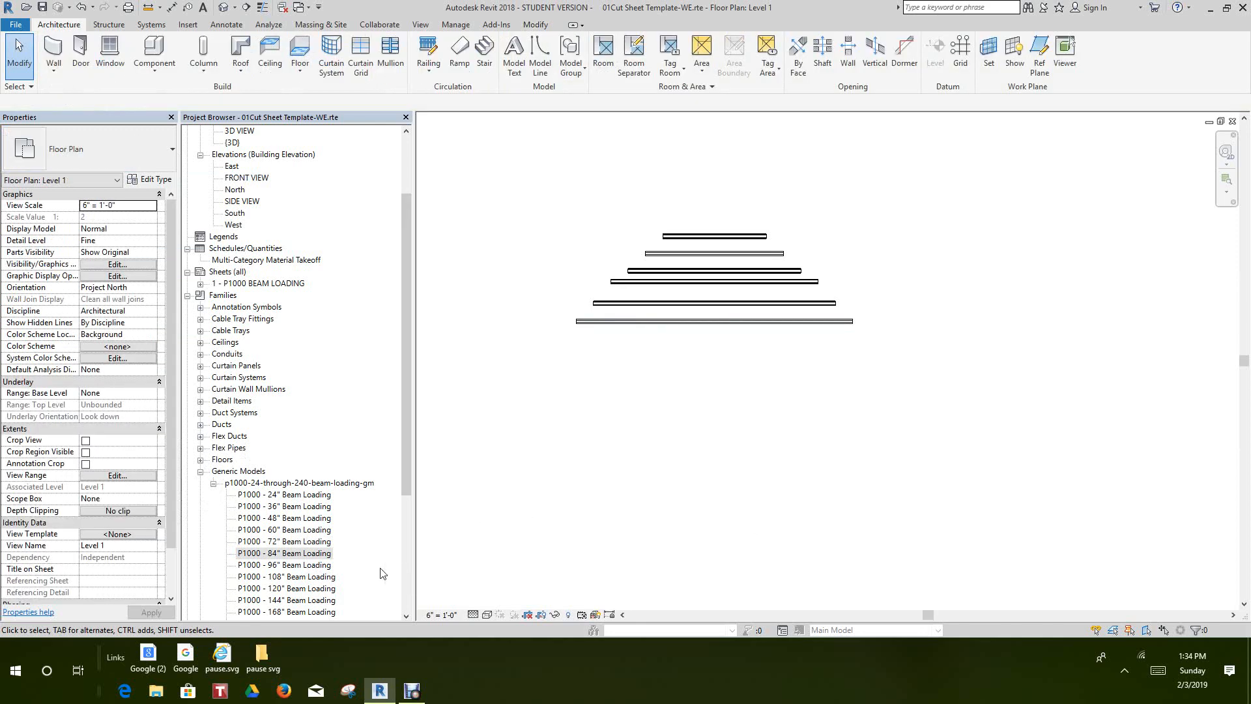
# Place a P1000 - 108" Beam Loading channel just below the 96" channel, aligned with the stack's centre
pyautogui.moveTo(302, 579); pyautogui.dragTo(404, 593)
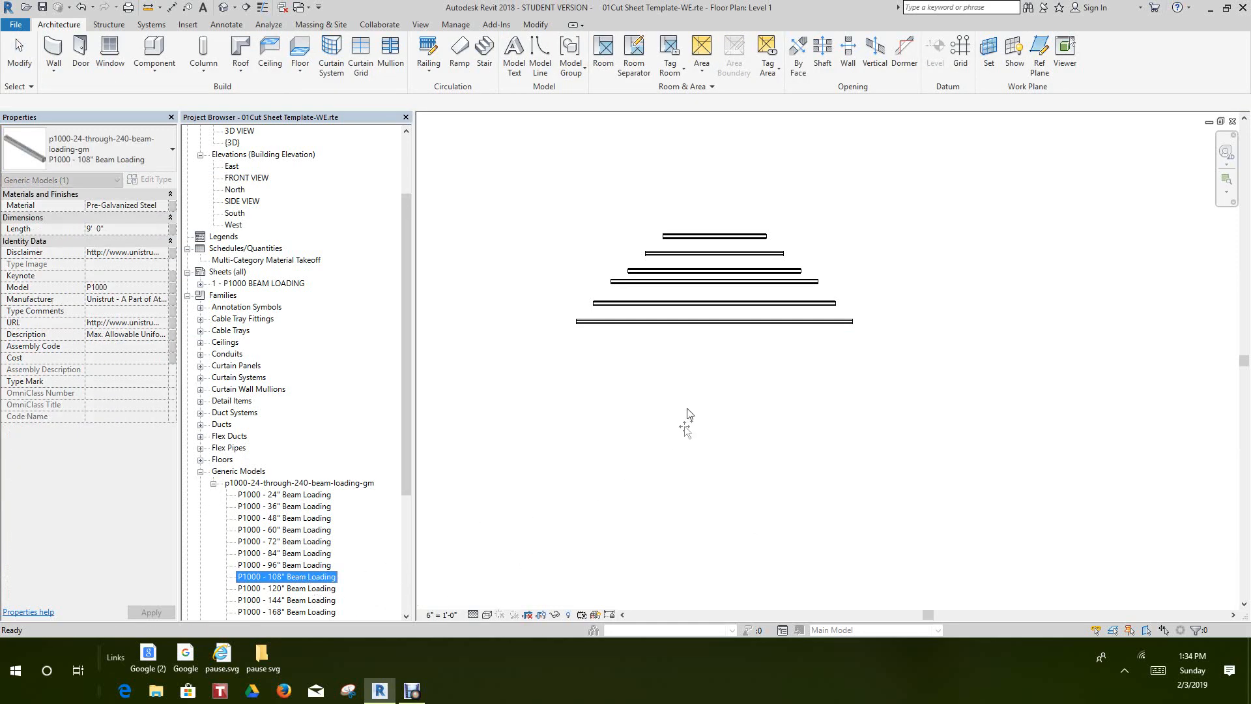
pyautogui.moveTo(717, 370); pyautogui.dragTo(713, 359)
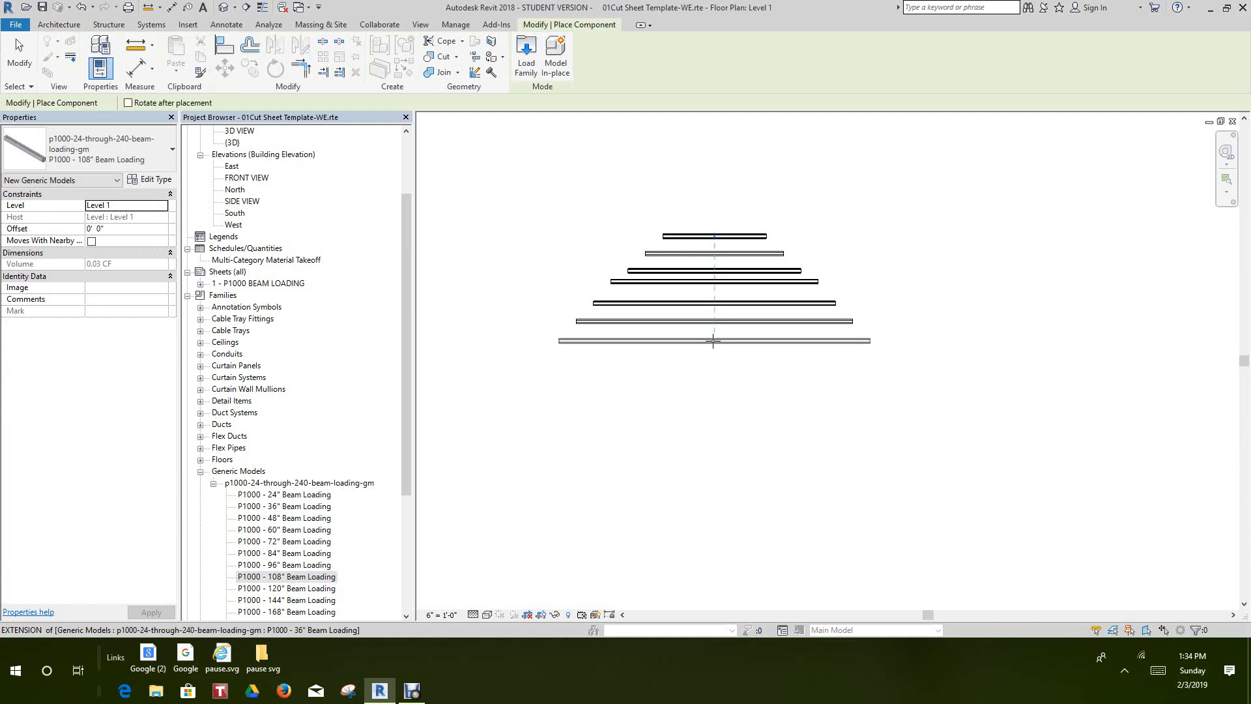
pyautogui.click(714, 340)
pyautogui.rightClick(714, 363)
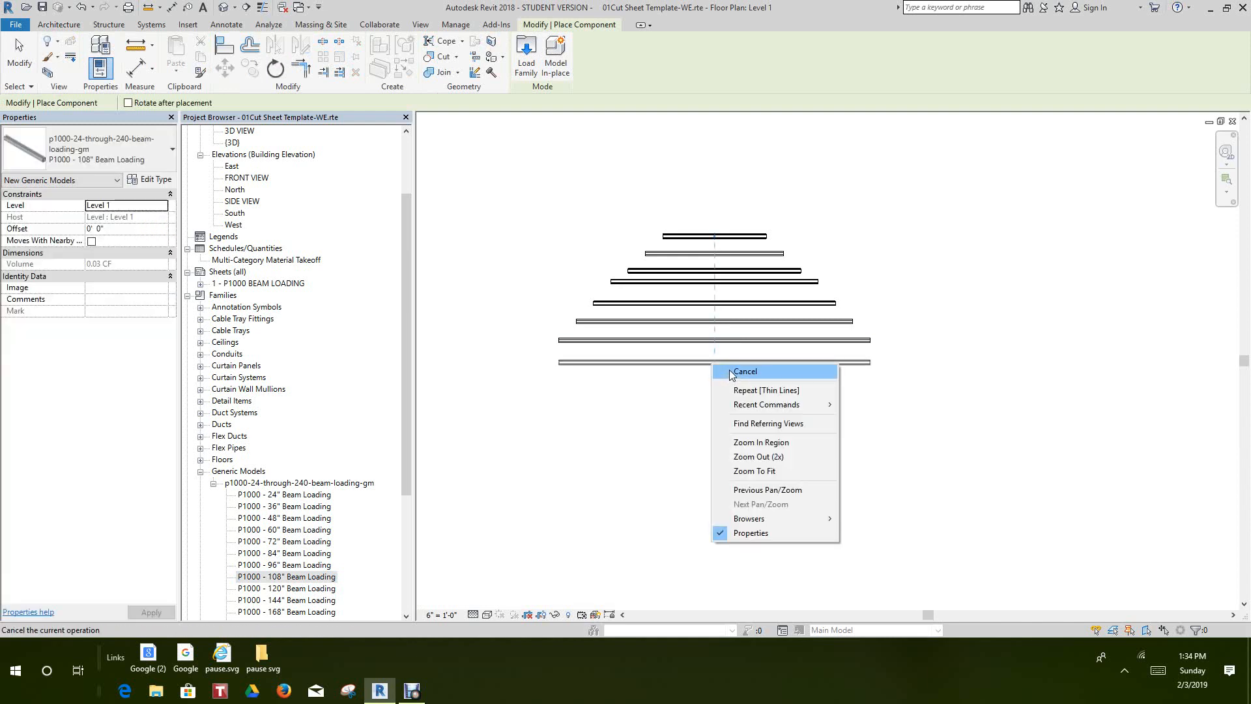
pyautogui.press('Escape')
pyautogui.rightClick(580, 435)
pyautogui.click(613, 446)
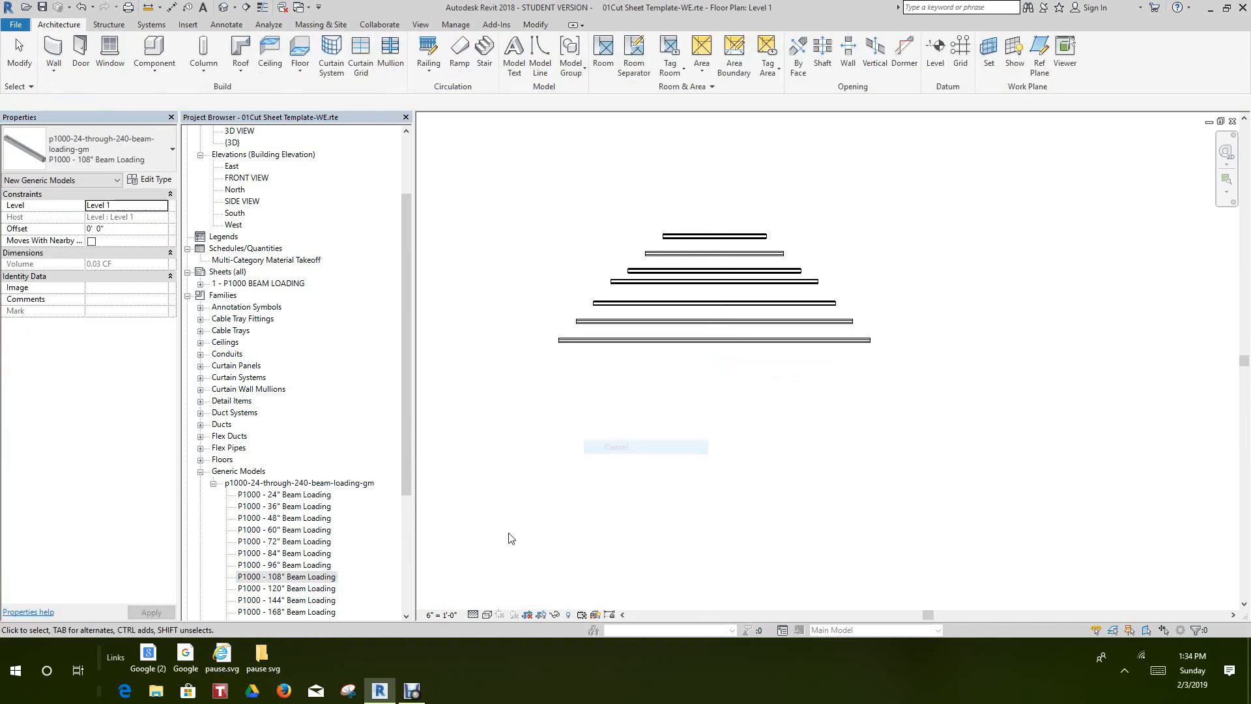
# Place a P1000 - 120" Beam Loading channel just below the 108" channel, aligned with the stack's centre
pyautogui.click(306, 588)
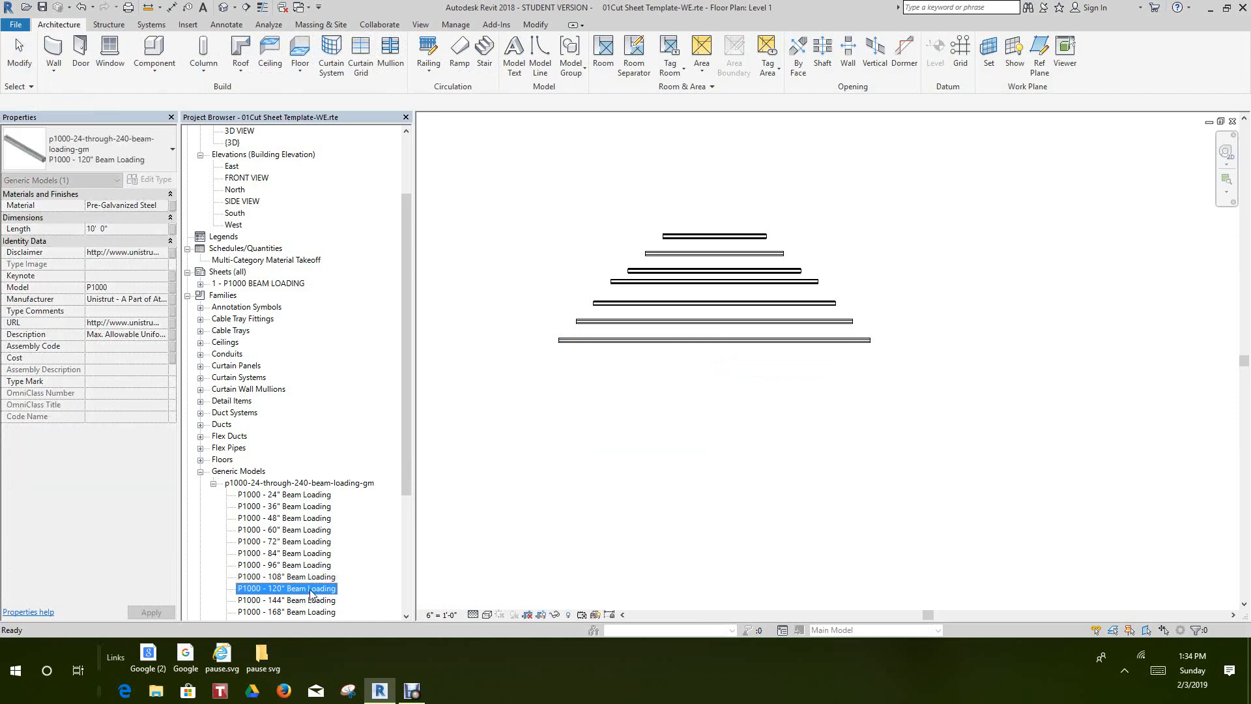
pyautogui.moveTo(725, 377); pyautogui.dragTo(727, 371)
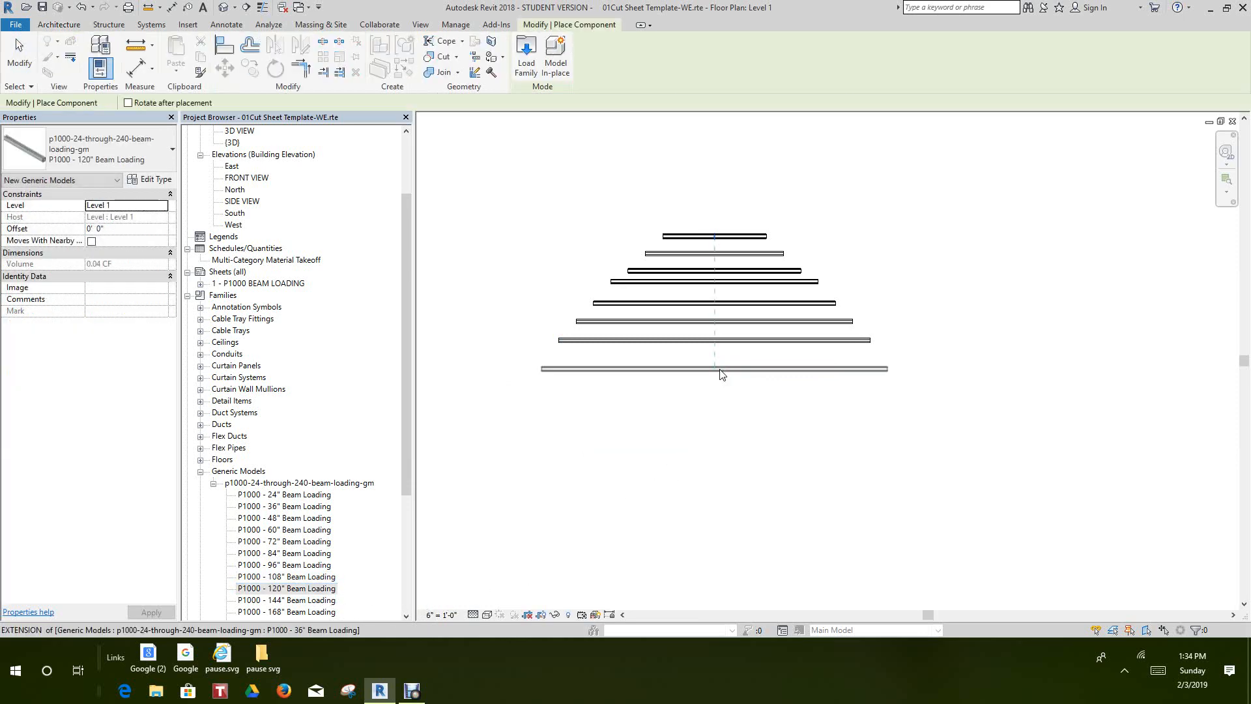
pyautogui.rightClick(721, 359)
pyautogui.click(747, 370)
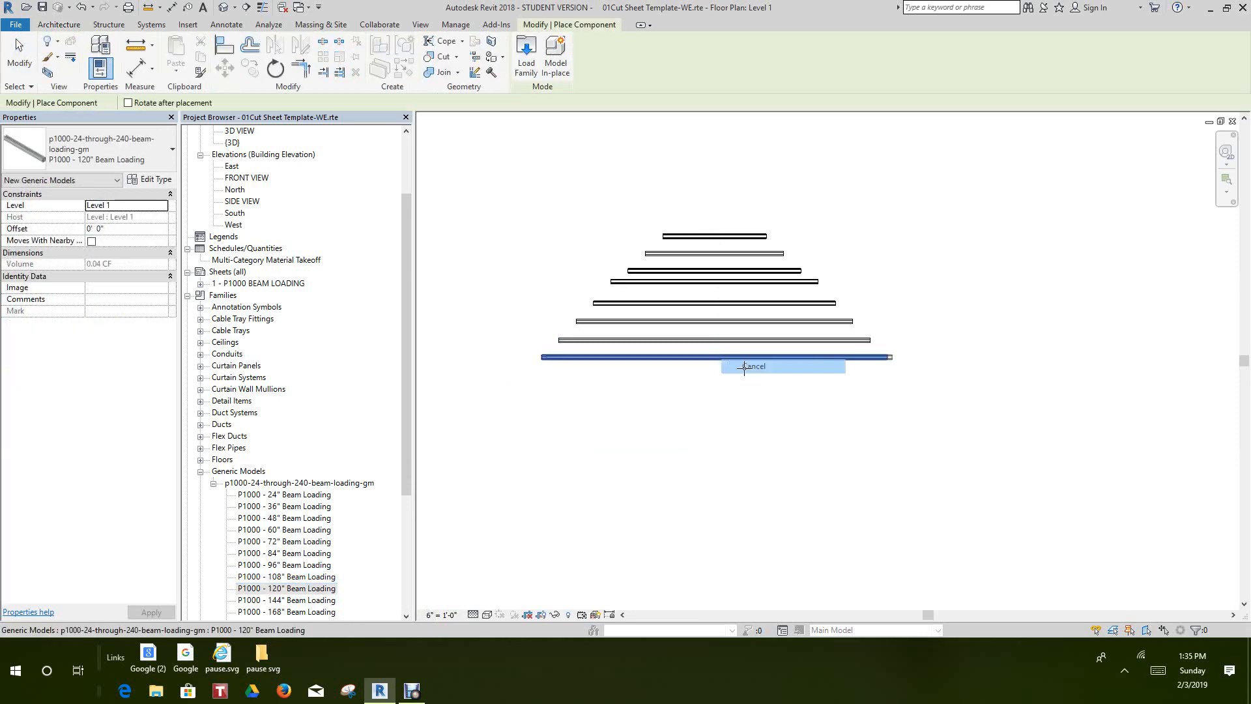
pyautogui.rightClick(653, 446)
pyautogui.click(681, 454)
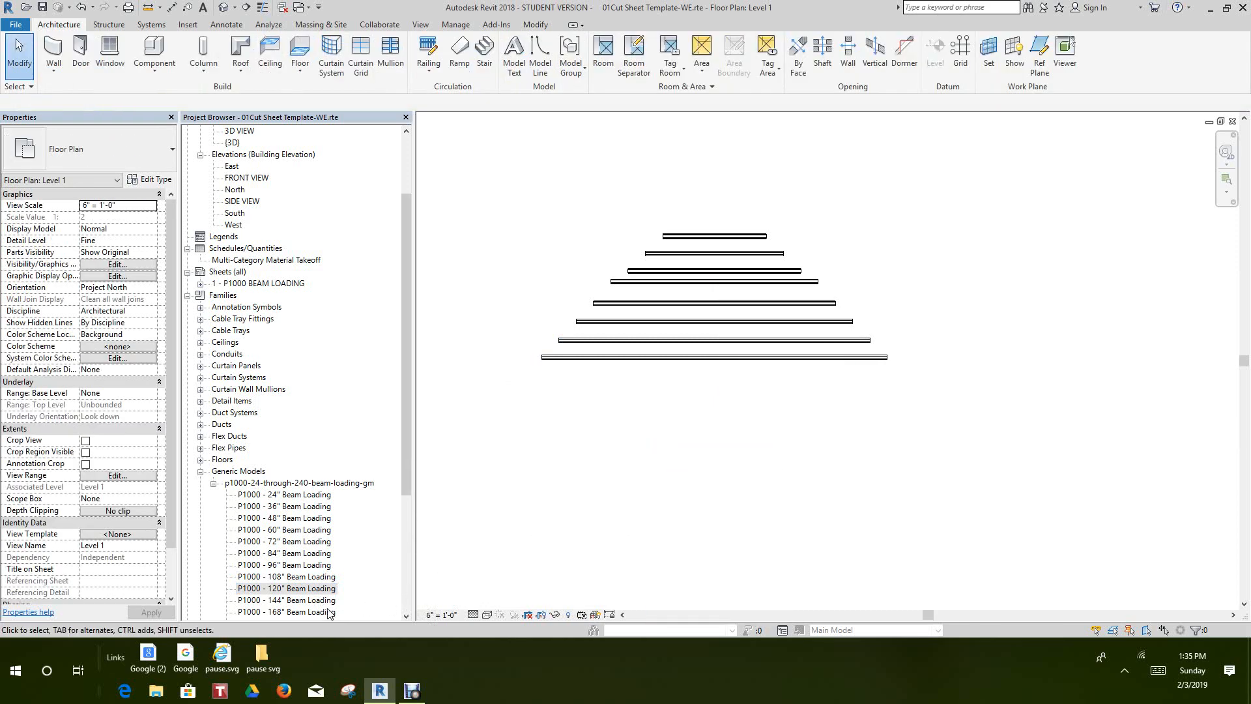
# Place a P1000 - 144" Beam Loading channel just below the 120" channel, aligned with the stack's centre
pyautogui.click(306, 600)
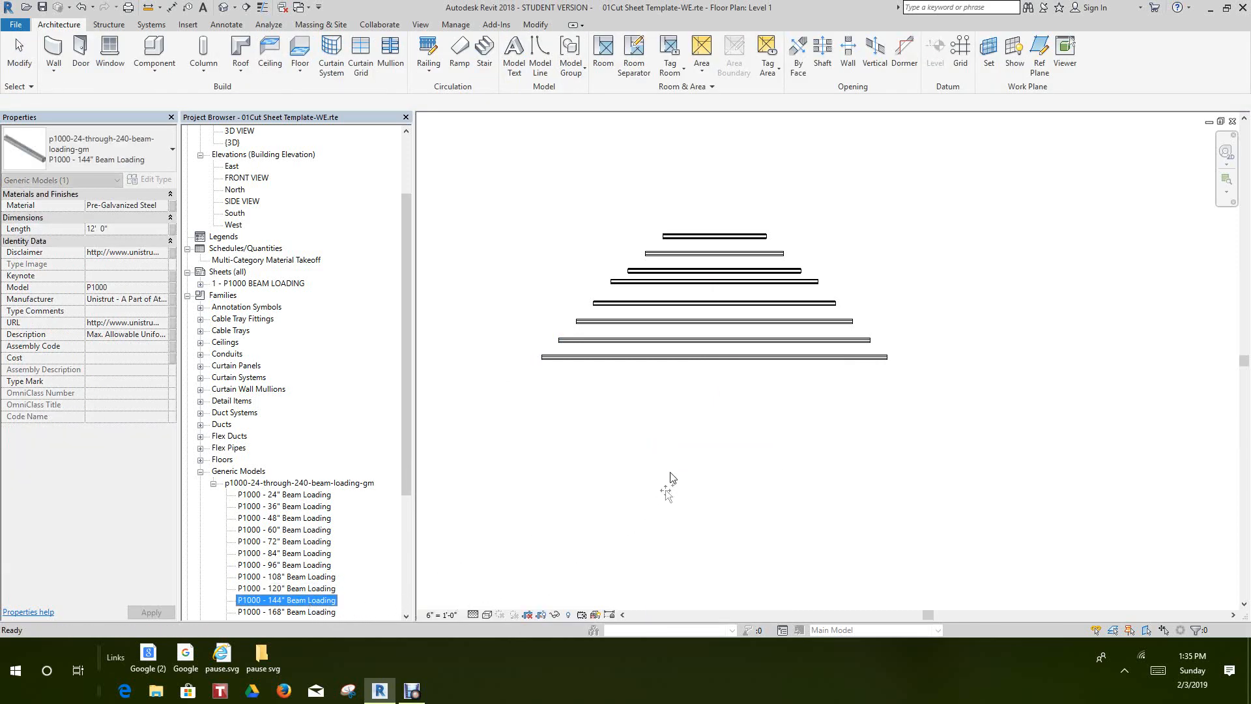
pyautogui.moveTo(726, 402); pyautogui.dragTo(723, 397)
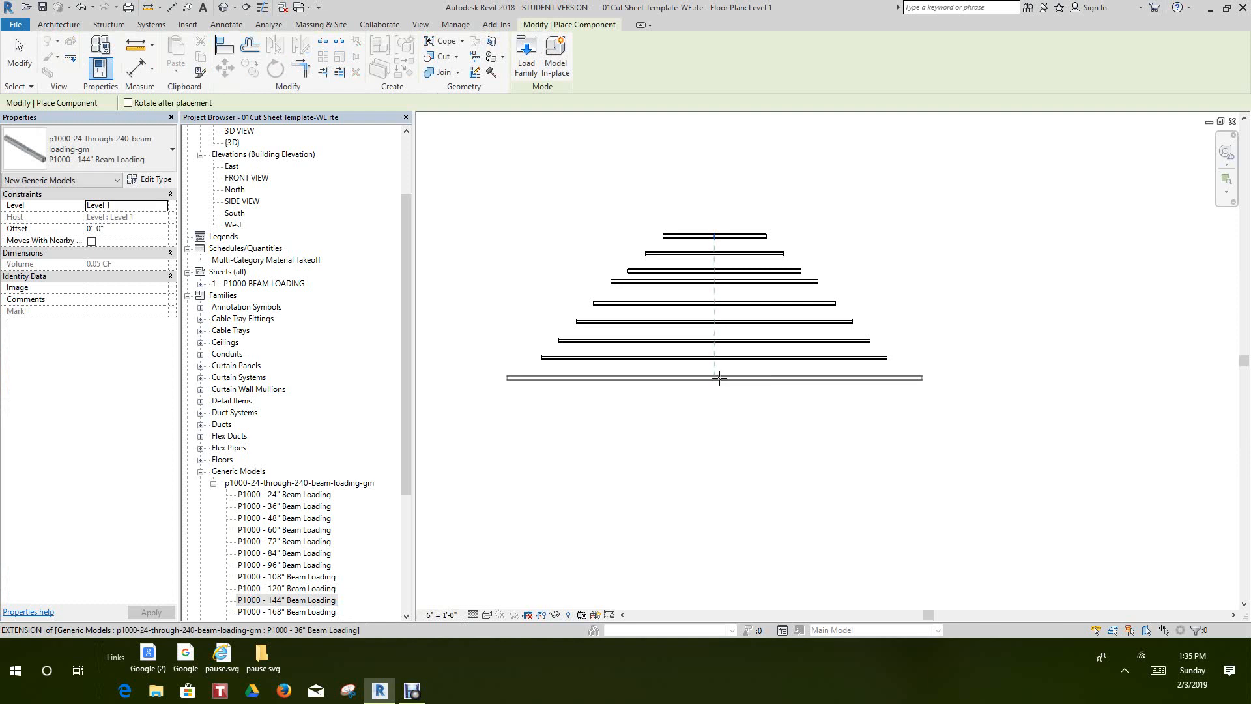
pyautogui.click(719, 378)
pyautogui.rightClick(720, 378)
pyautogui.click(748, 388)
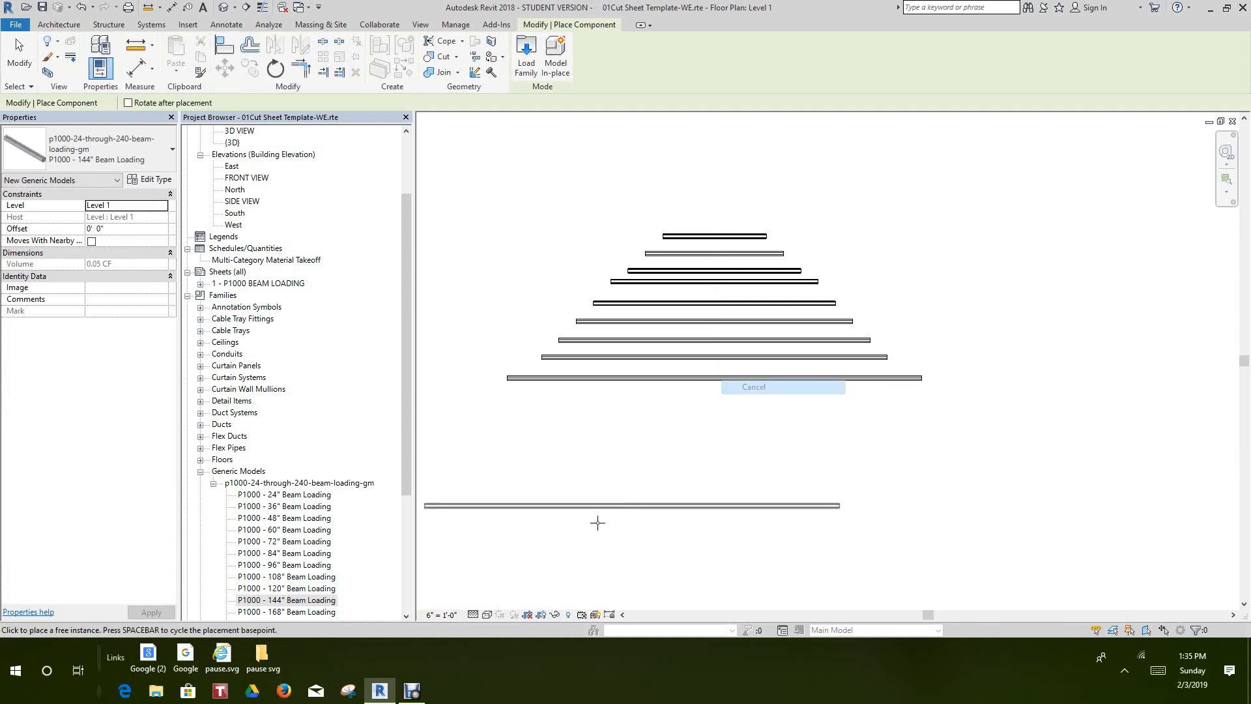
pyautogui.scroll(-1, 504, 529)
pyautogui.scroll(-1, 440, 529)
pyautogui.scroll(-4, 400, 478)
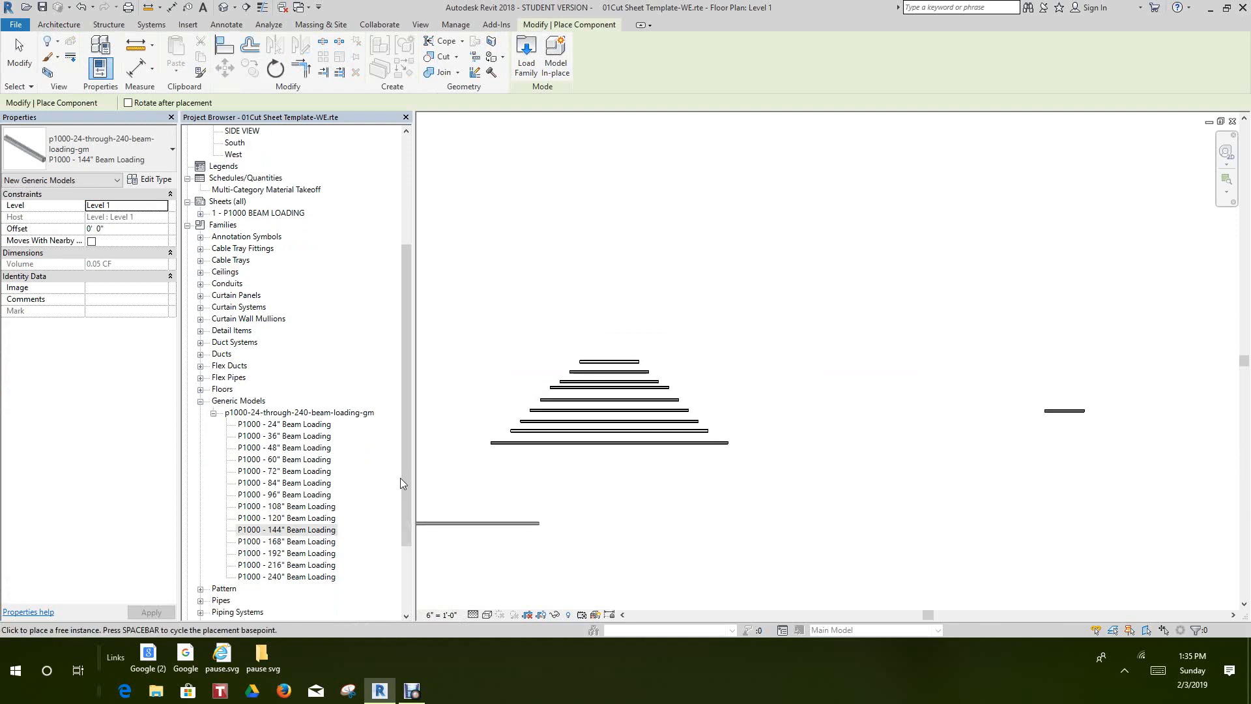
pyautogui.rightClick(530, 510)
pyautogui.click(565, 338)
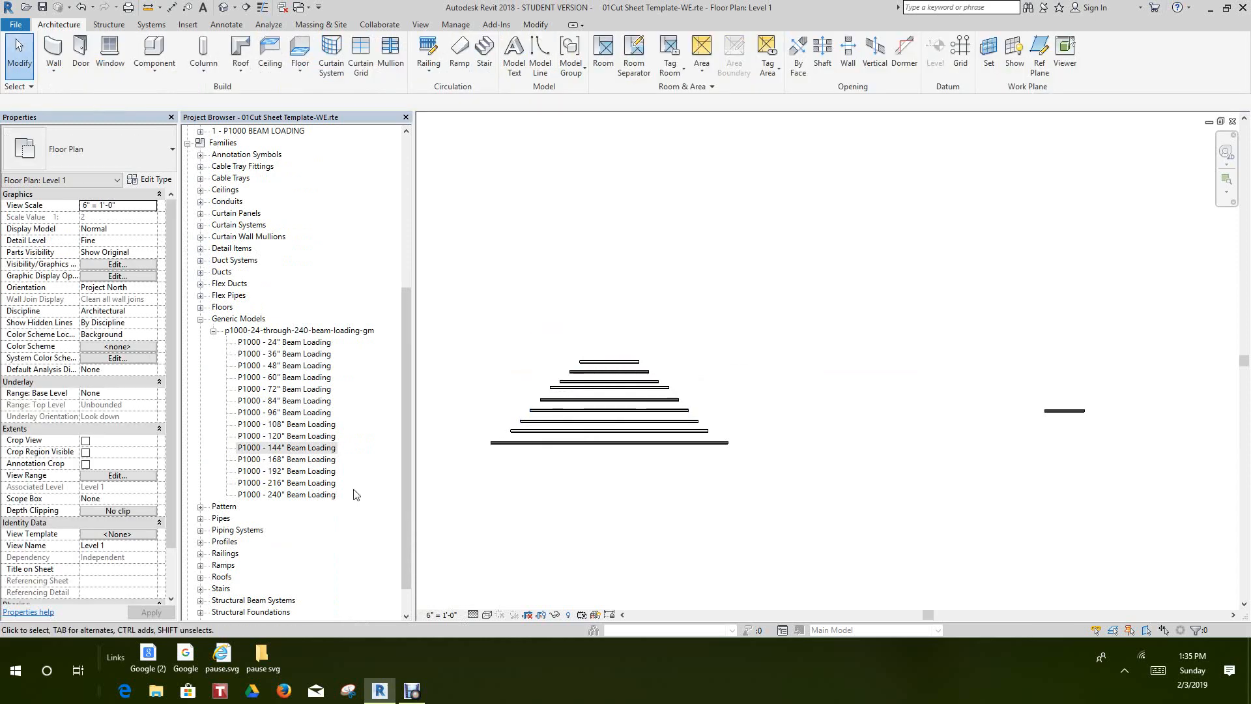
# Place a P1000 - 168" Beam Loading channel just below the 144" channel, aligned with the stack's centre
pyautogui.click(301, 459)
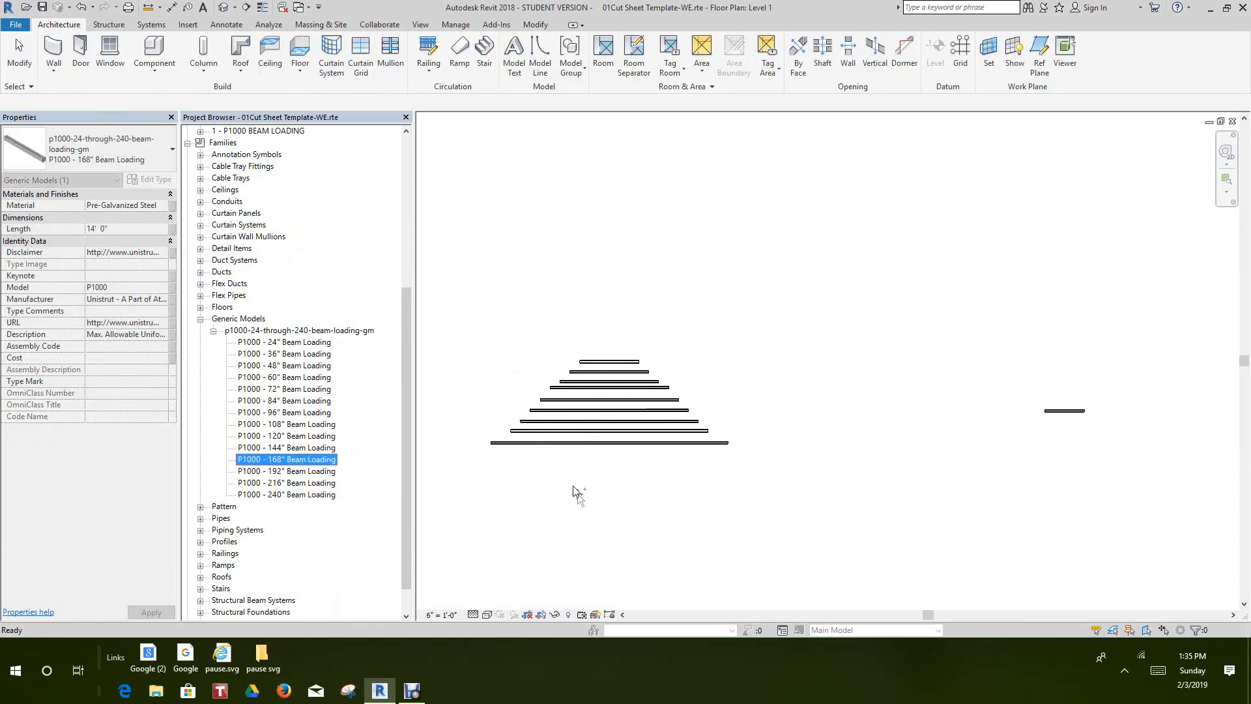
pyautogui.moveTo(578, 493); pyautogui.dragTo(600, 450)
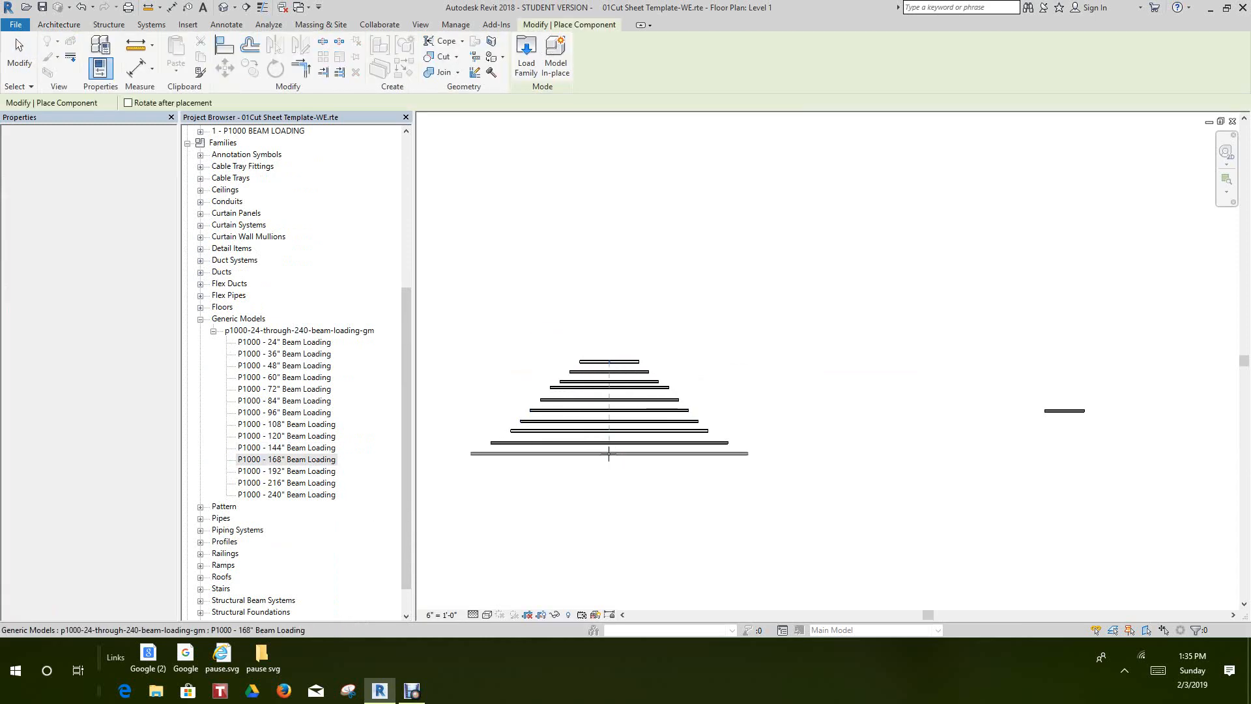
pyautogui.rightClick(609, 454)
pyautogui.click(638, 470)
pyautogui.rightClick(589, 509)
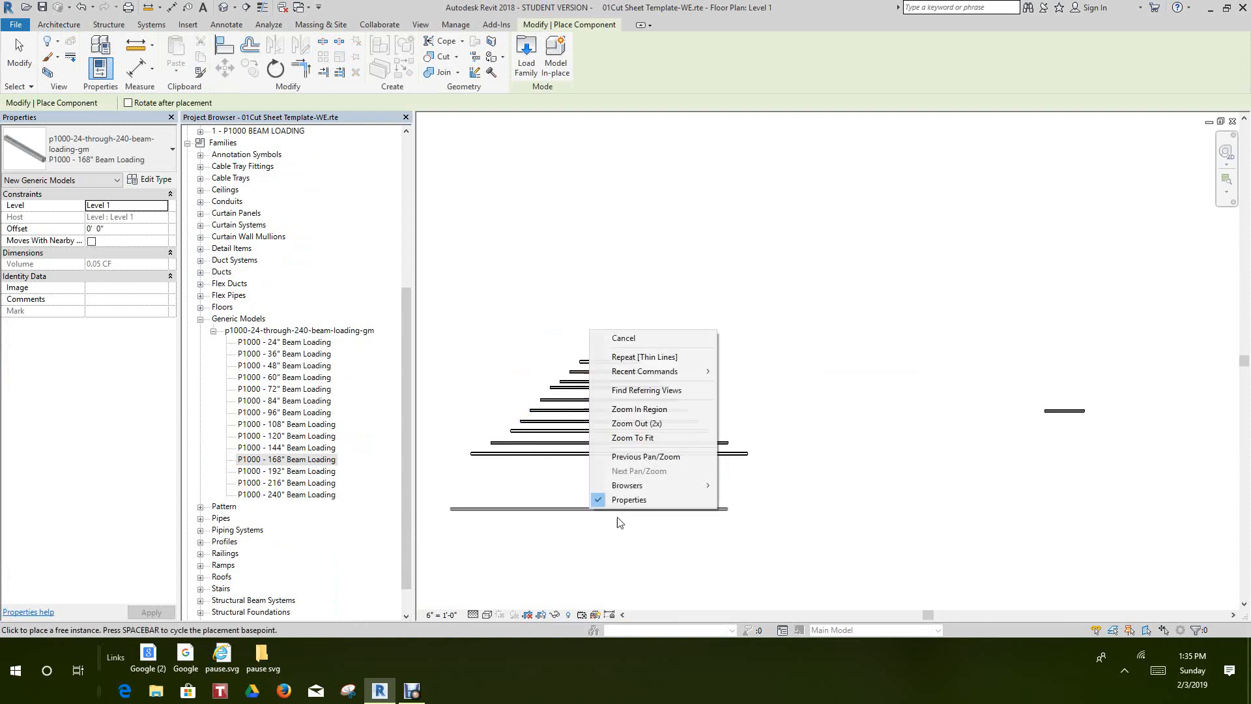
pyautogui.click(621, 340)
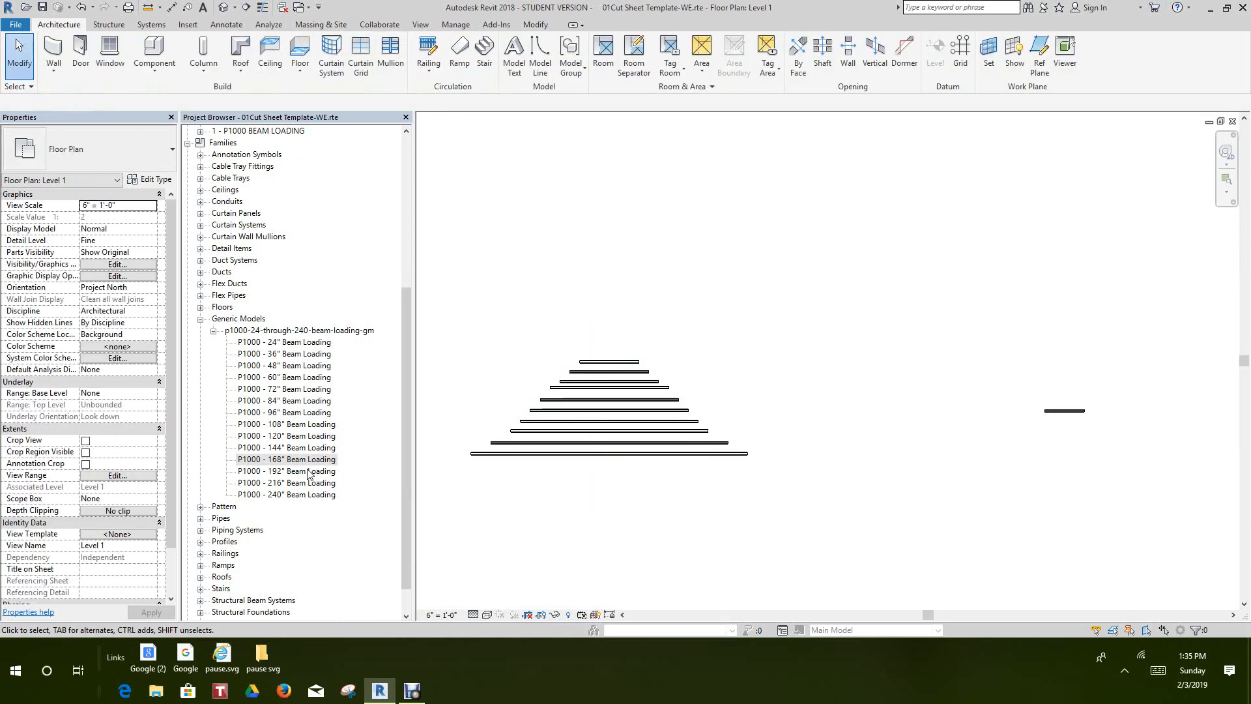
# Place a P1000 - 192" Beam Loading channel just below the 168" channel, aligned with the stack's centre
pyautogui.click(301, 472)
pyautogui.moveTo(554, 565); pyautogui.dragTo(609, 475)
pyautogui.click(614, 467)
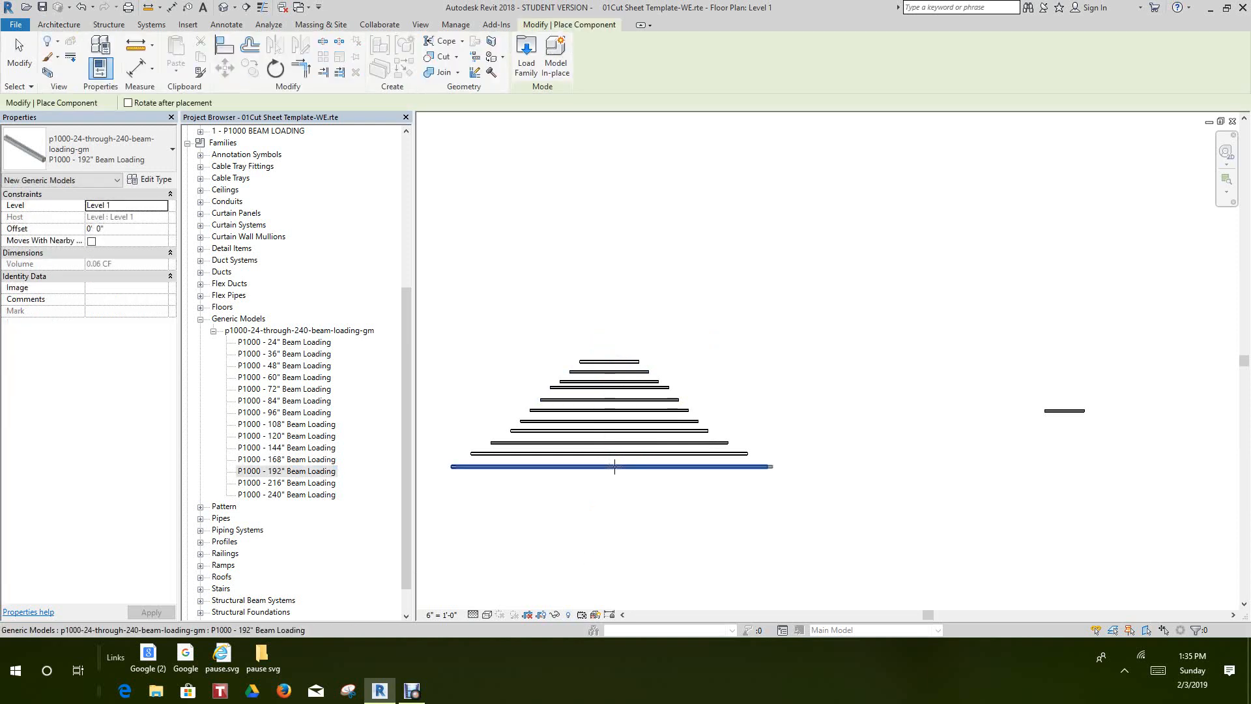
pyautogui.rightClick(630, 472)
pyautogui.click(650, 298)
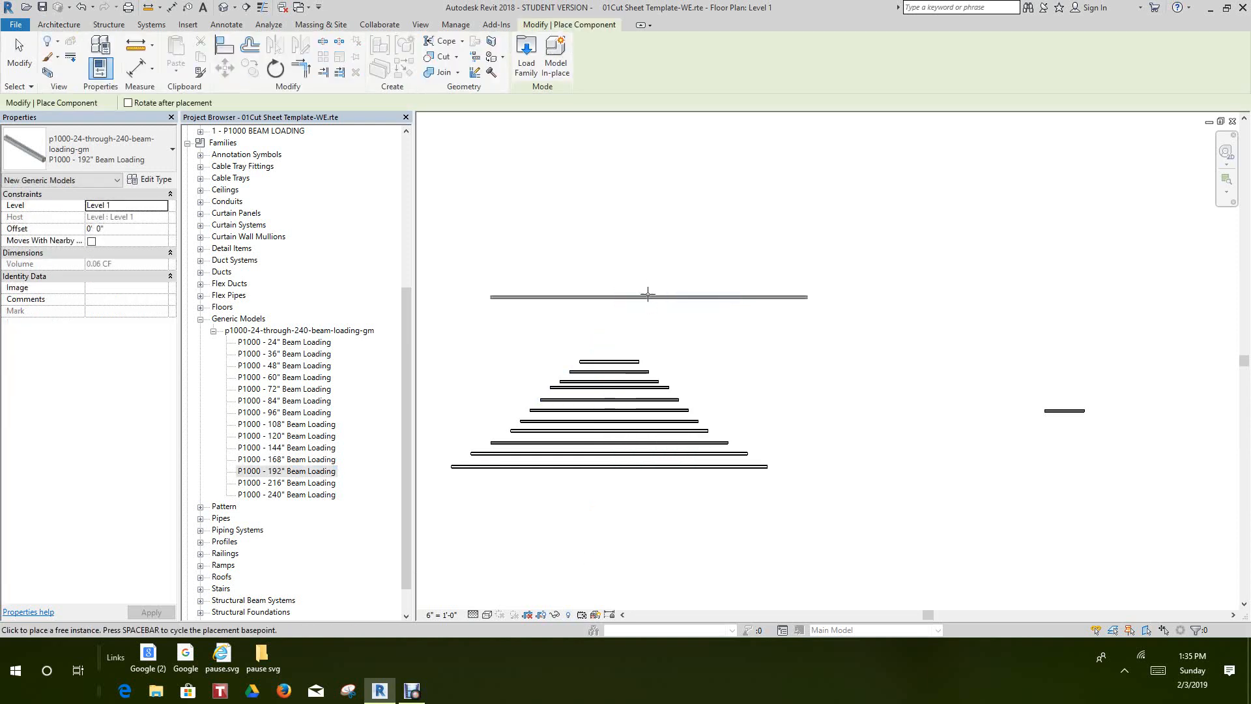
pyautogui.rightClick(644, 288)
pyautogui.click(659, 294)
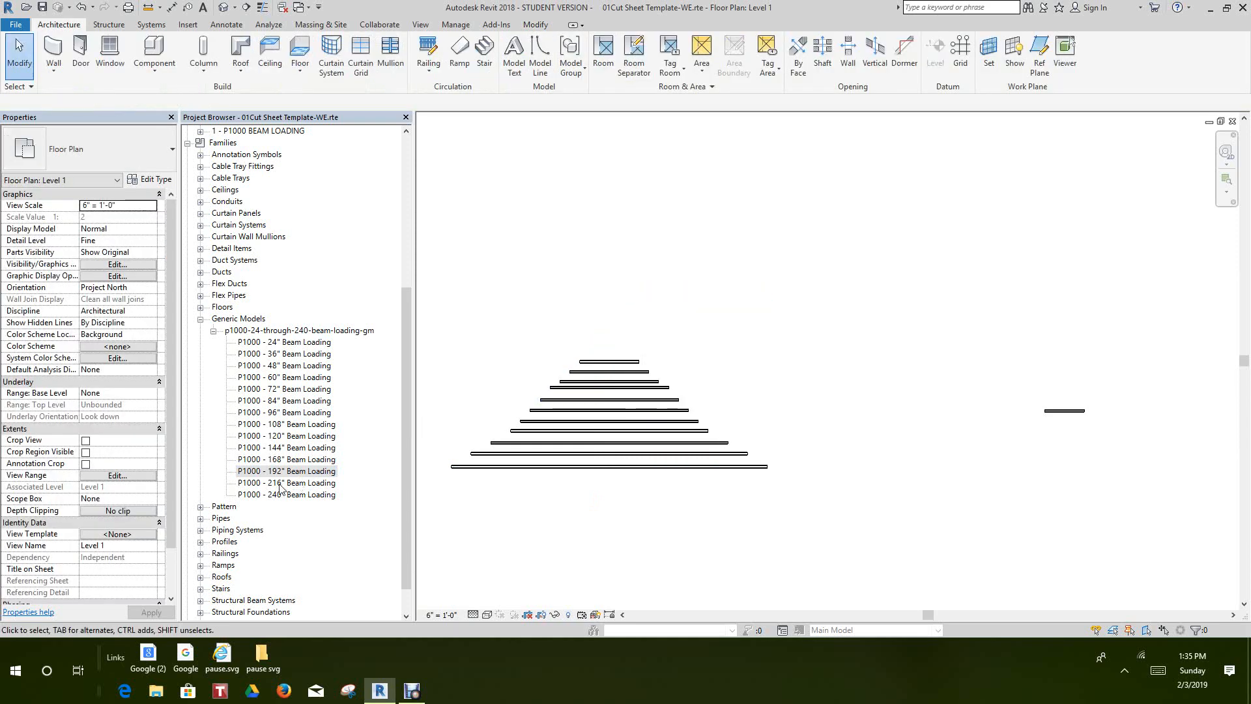
# Place a P1000 - 216" Beam Loading channel just below the 192" channel, aligned with the stack's centre
pyautogui.moveTo(279, 483); pyautogui.dragTo(315, 538)
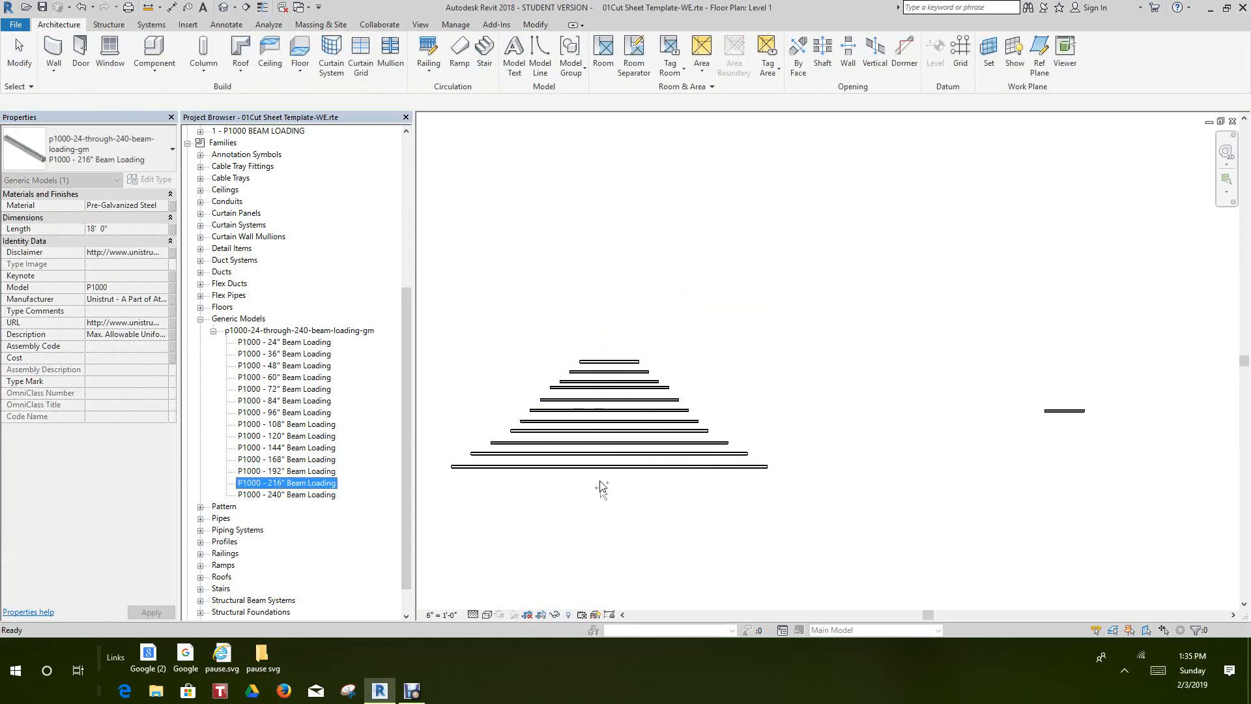
pyautogui.moveTo(612, 493); pyautogui.dragTo(609, 486)
pyautogui.scroll(2, 609, 484)
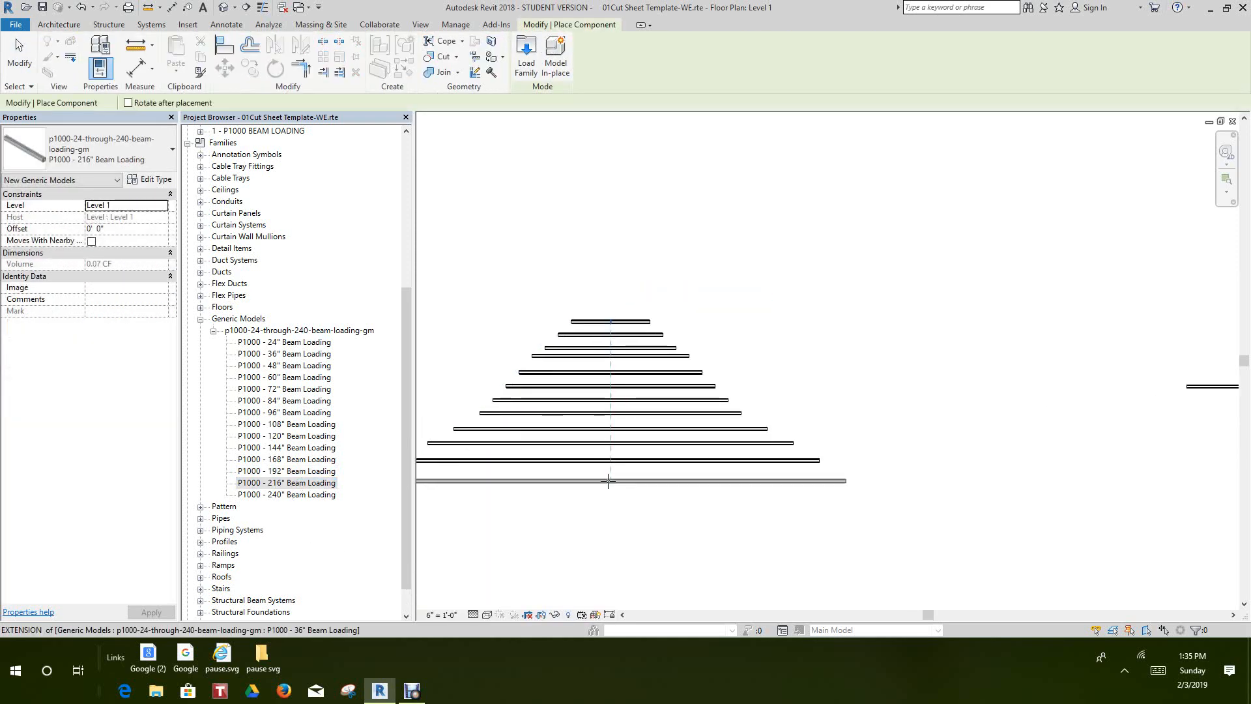
pyautogui.rightClick(627, 294)
pyautogui.click(651, 308)
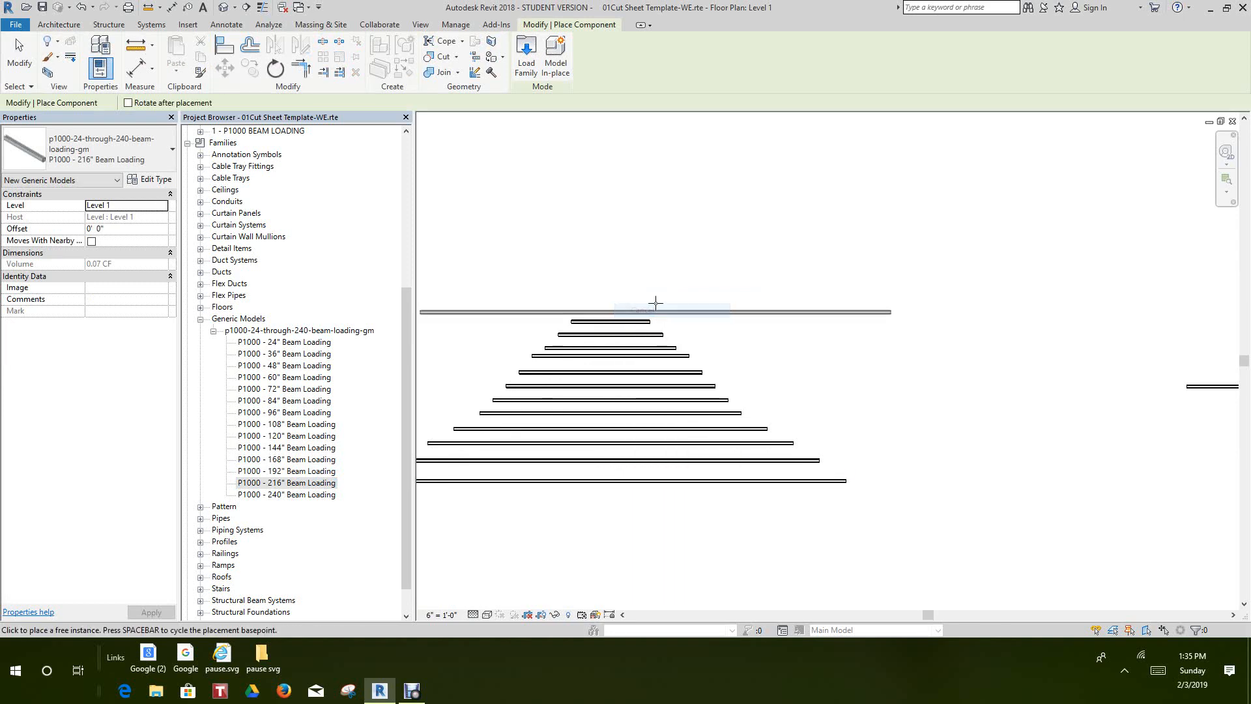
pyautogui.scroll(-1, 655, 301)
pyautogui.rightClick(673, 233)
pyautogui.click(725, 240)
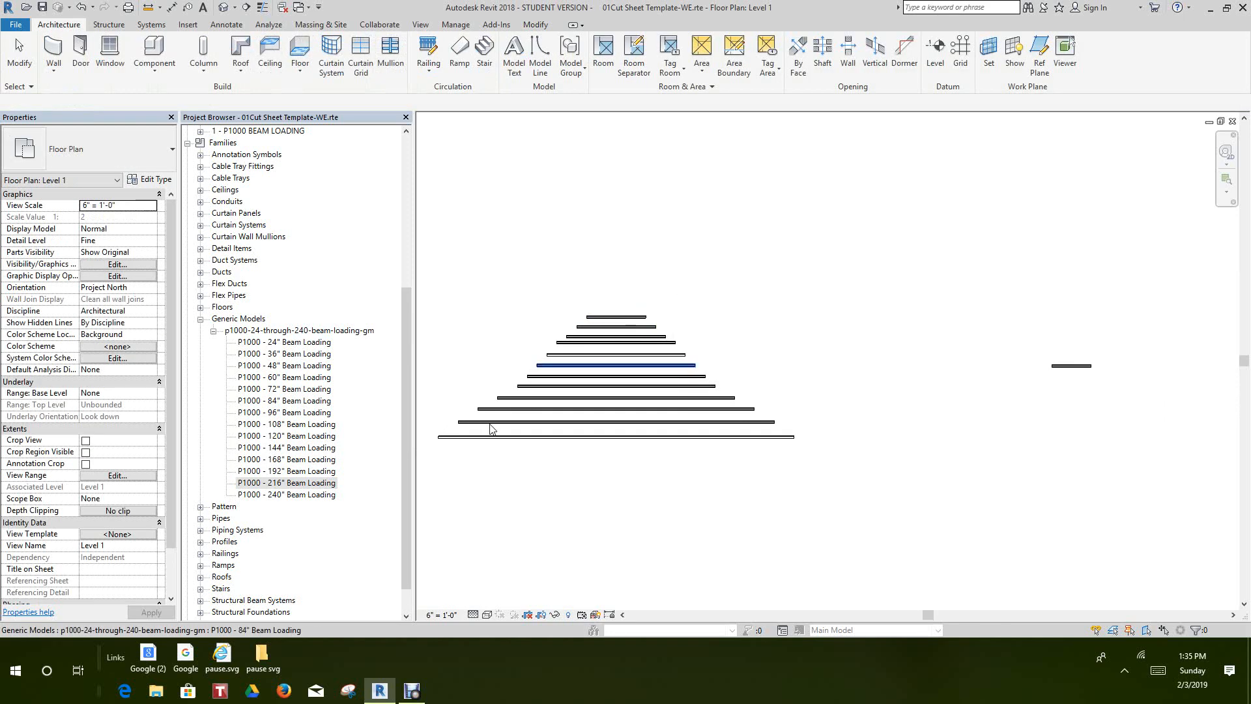
# Place a P1000 - 240" Beam Loading channel just below the 216" channel, aligned with the stack's centre, and end placement
pyautogui.scroll(-1, 479, 436)
pyautogui.moveTo(289, 497); pyautogui.dragTo(292, 511)
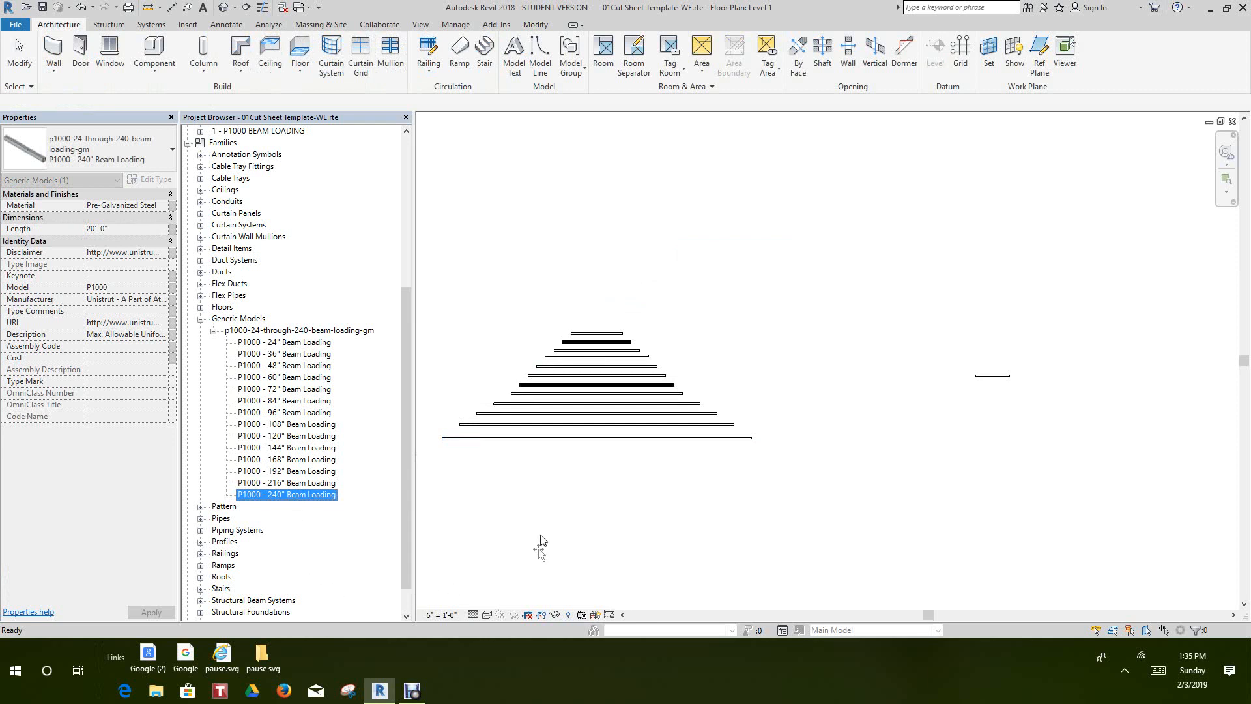
pyautogui.moveTo(567, 500); pyautogui.dragTo(600, 455)
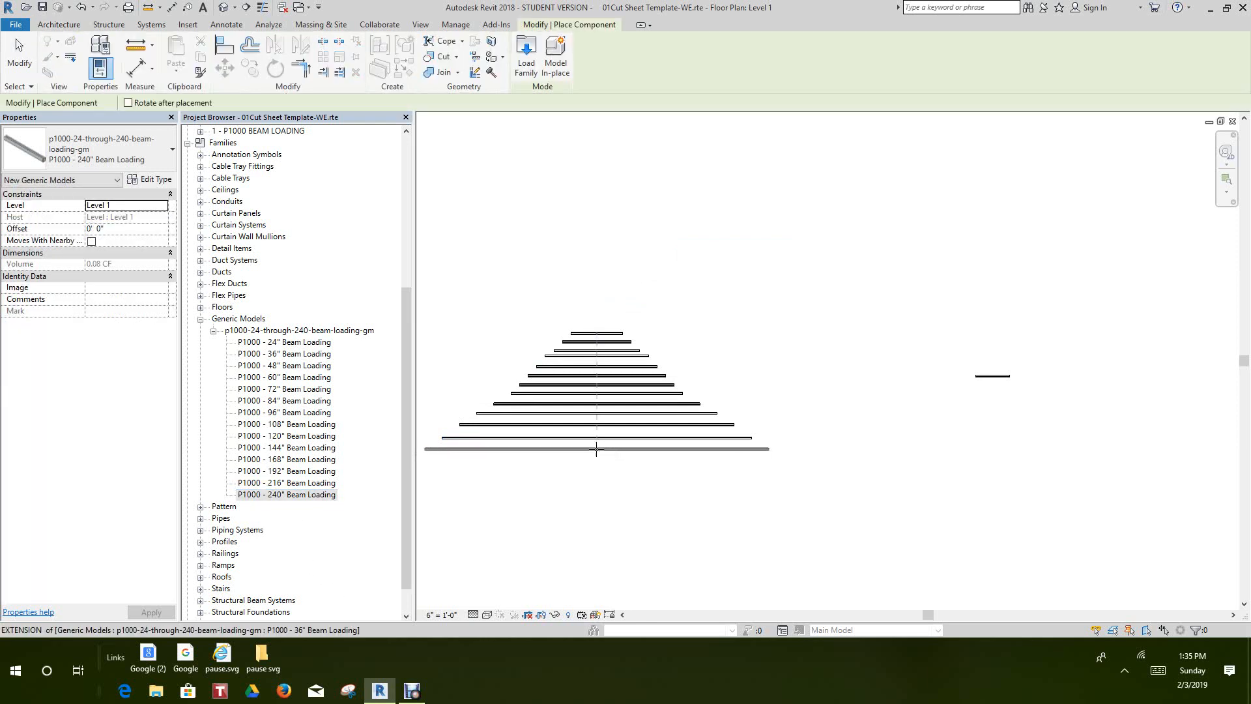
pyautogui.click(596, 449)
pyautogui.rightClick(596, 449)
pyautogui.click(629, 455)
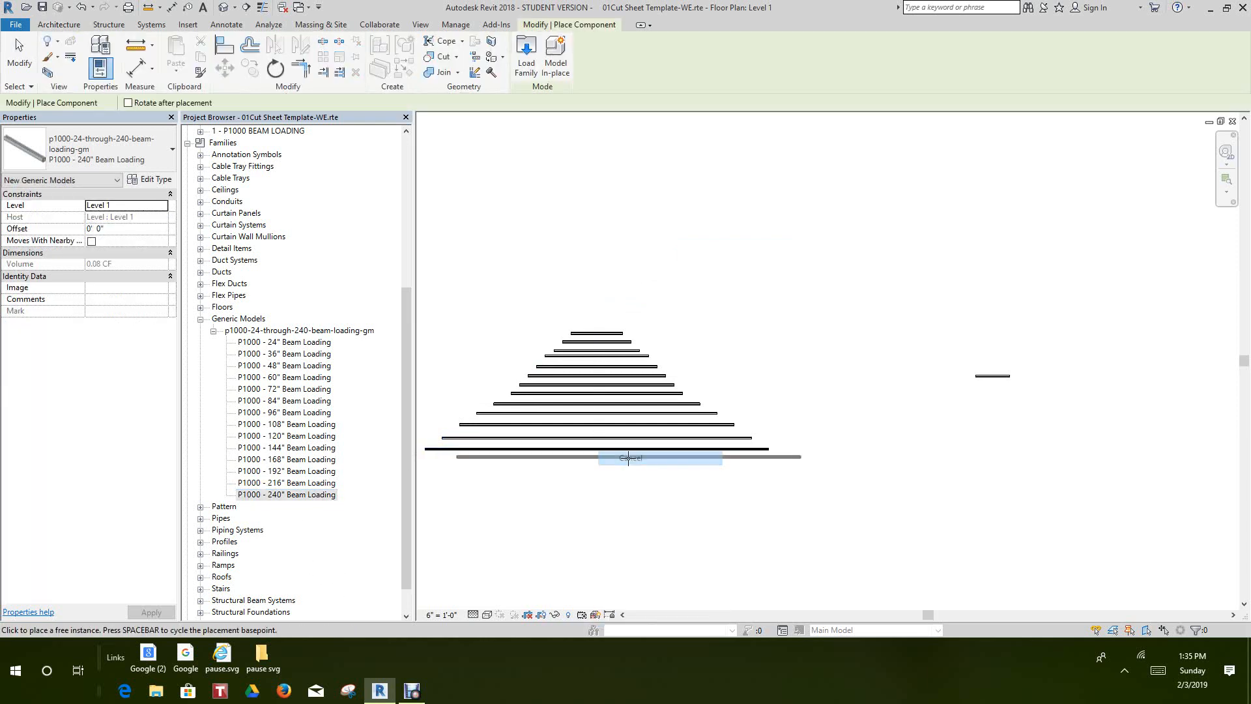
pyautogui.scroll(-1, 623, 469)
pyautogui.rightClick(626, 484)
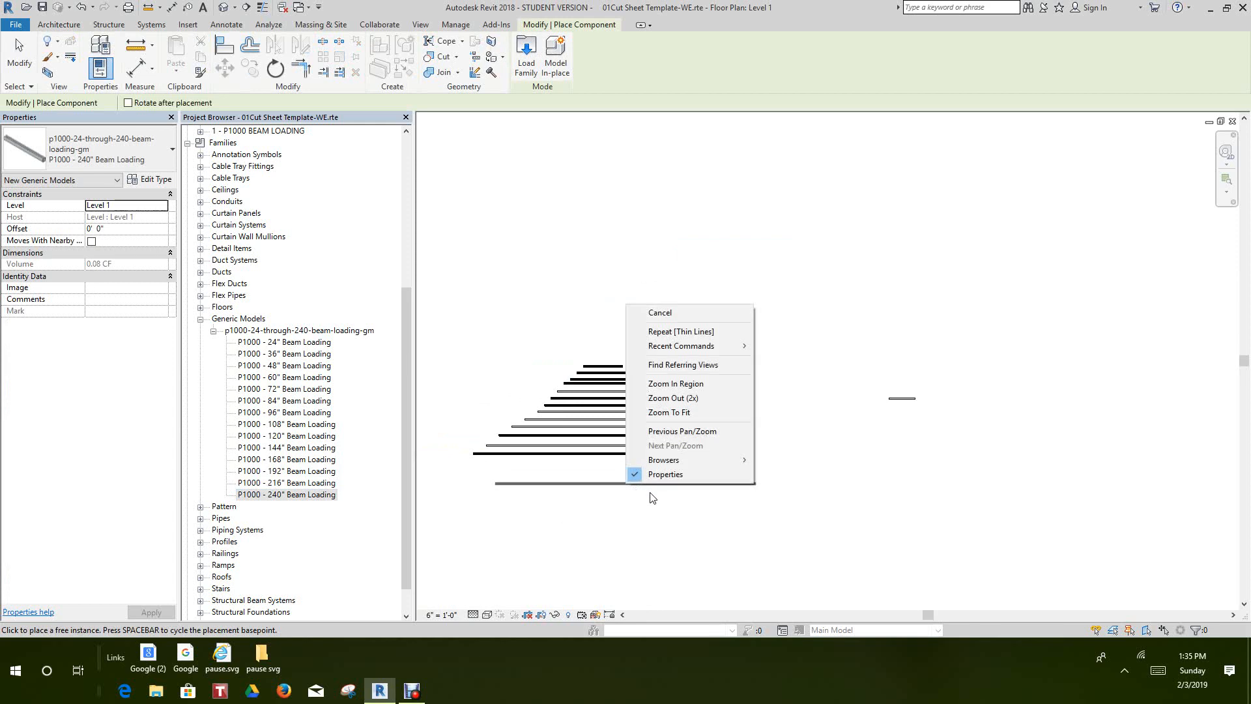
pyautogui.click(661, 314)
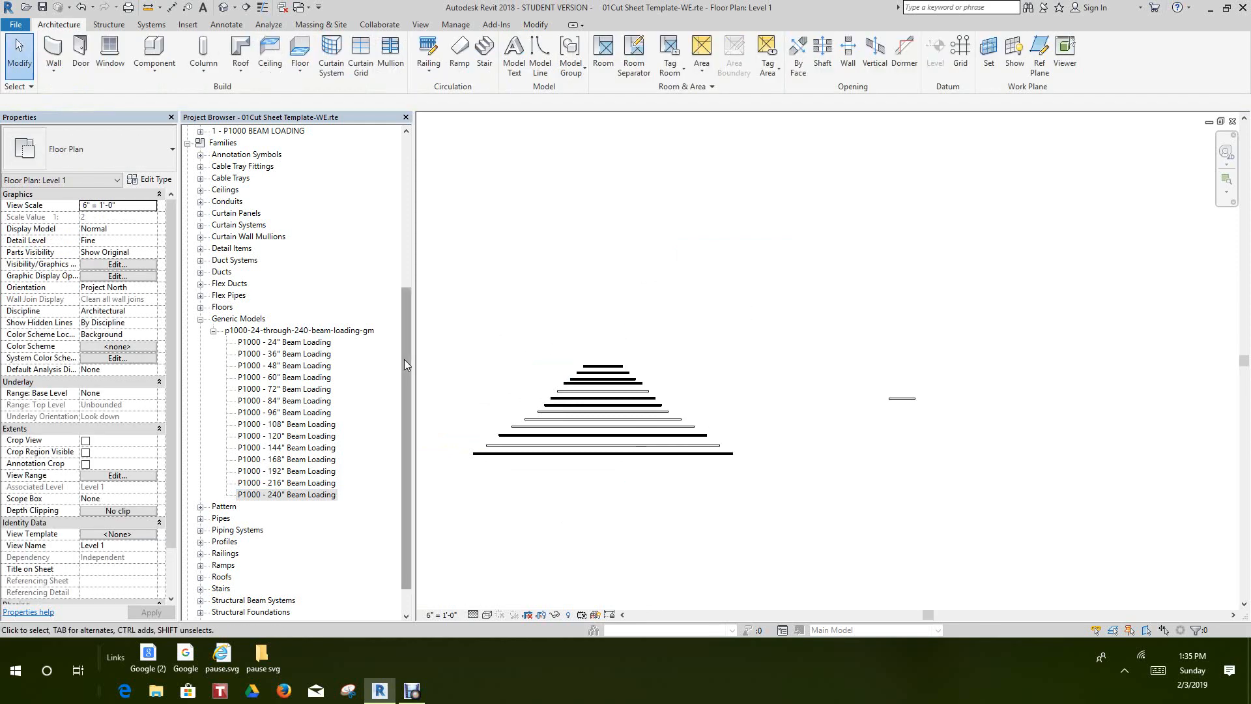
# In the PLAN VIEW floor plan, add an aligned dimension above the channel for its full length
pyautogui.moveTo(404, 358); pyautogui.dragTo(390, 254)
pyautogui.scroll(2, 390, 255)
pyautogui.click(246, 166)
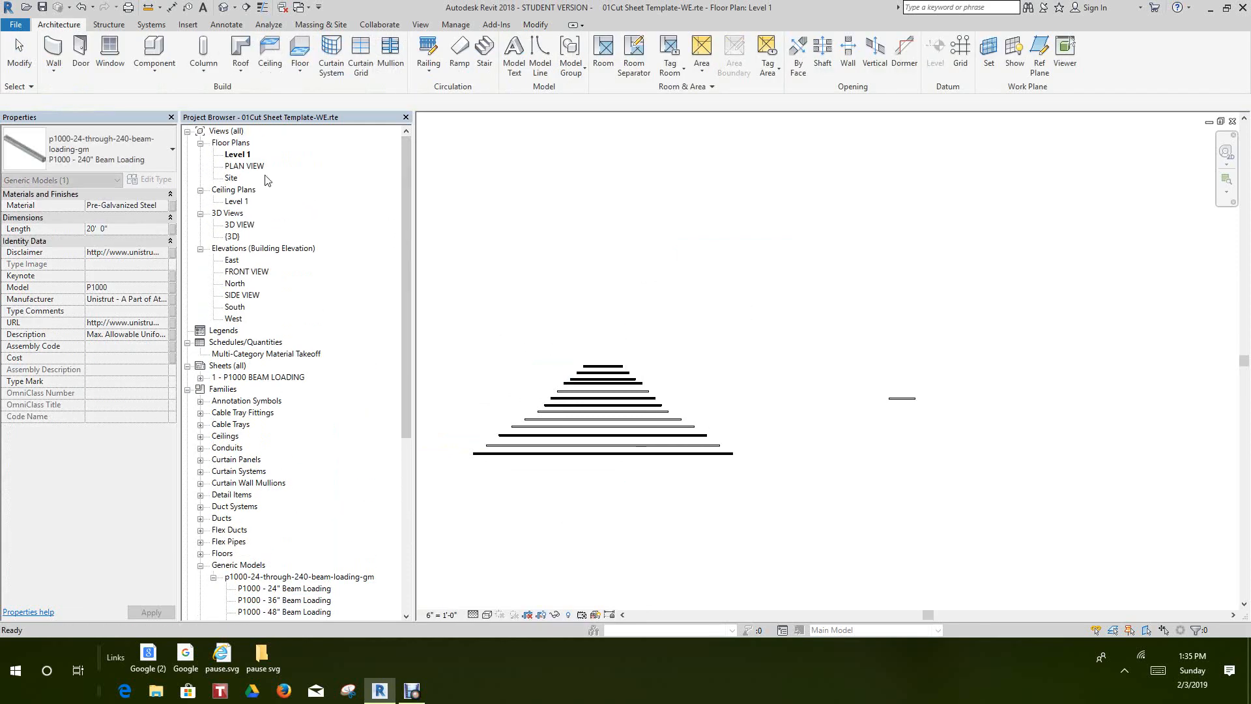
pyautogui.doubleClick(245, 166)
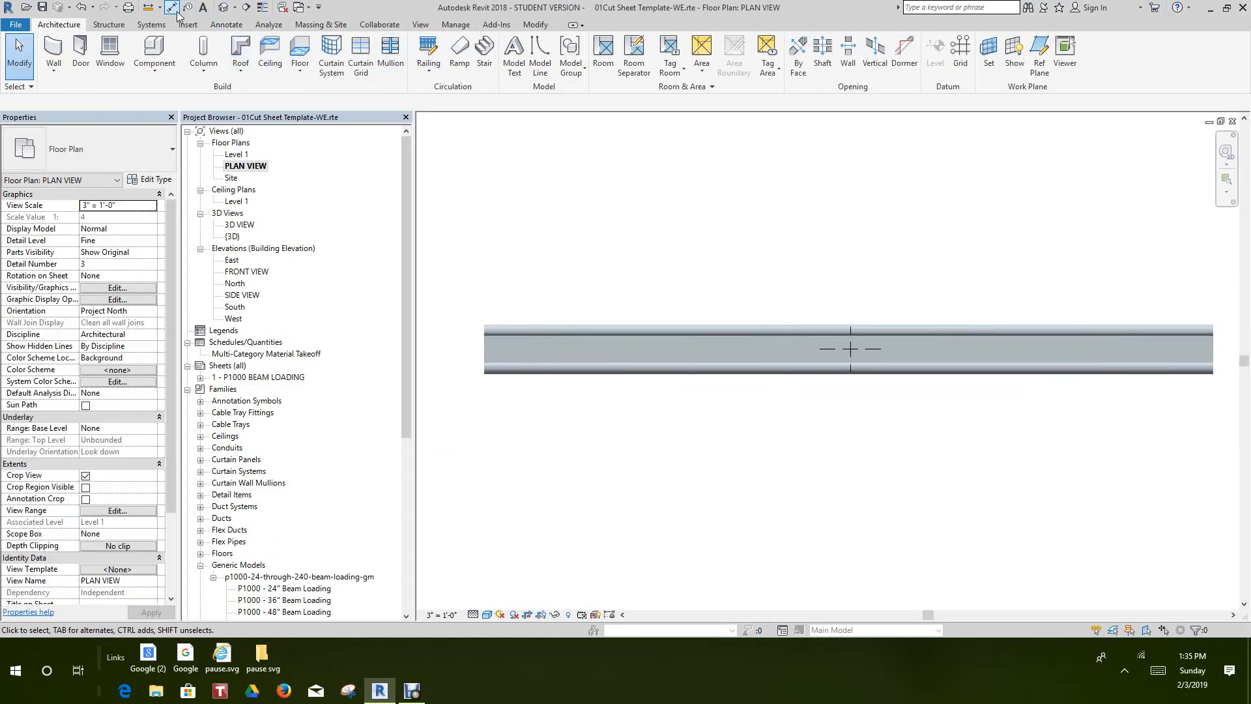
pyautogui.press('d')
pyautogui.press('i')
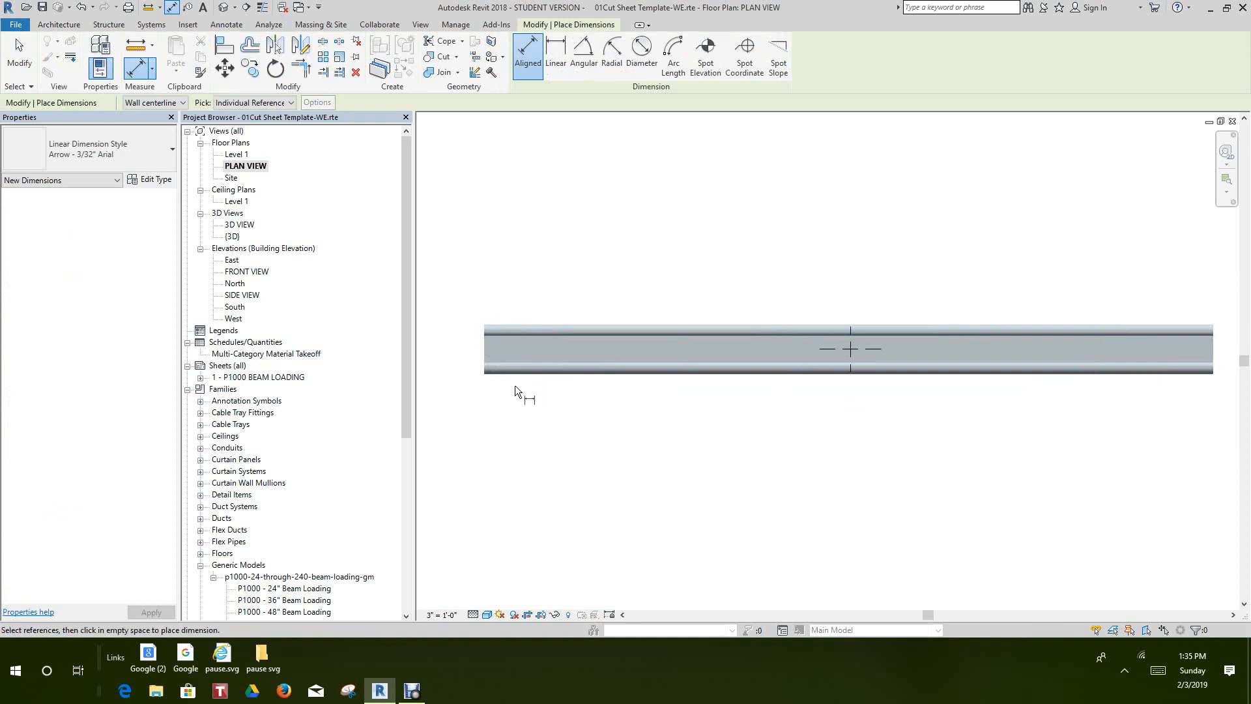
pyautogui.click(485, 345)
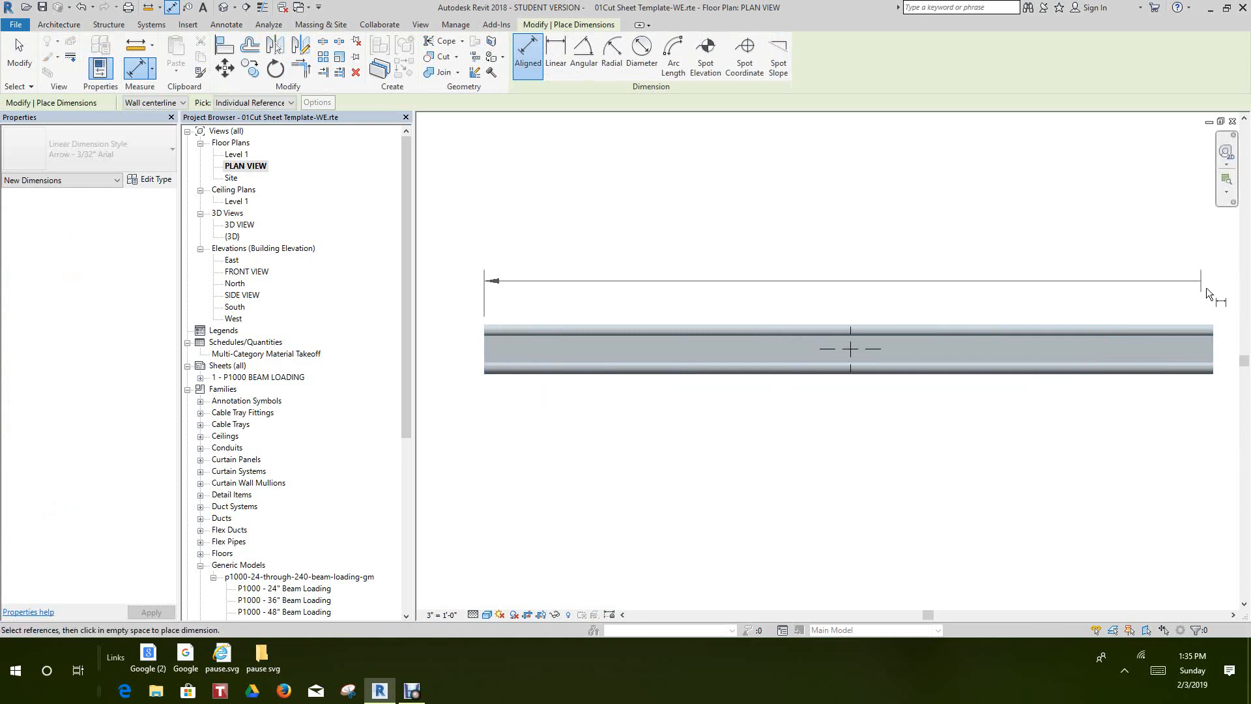
pyautogui.click(1214, 350)
pyautogui.click(1192, 284)
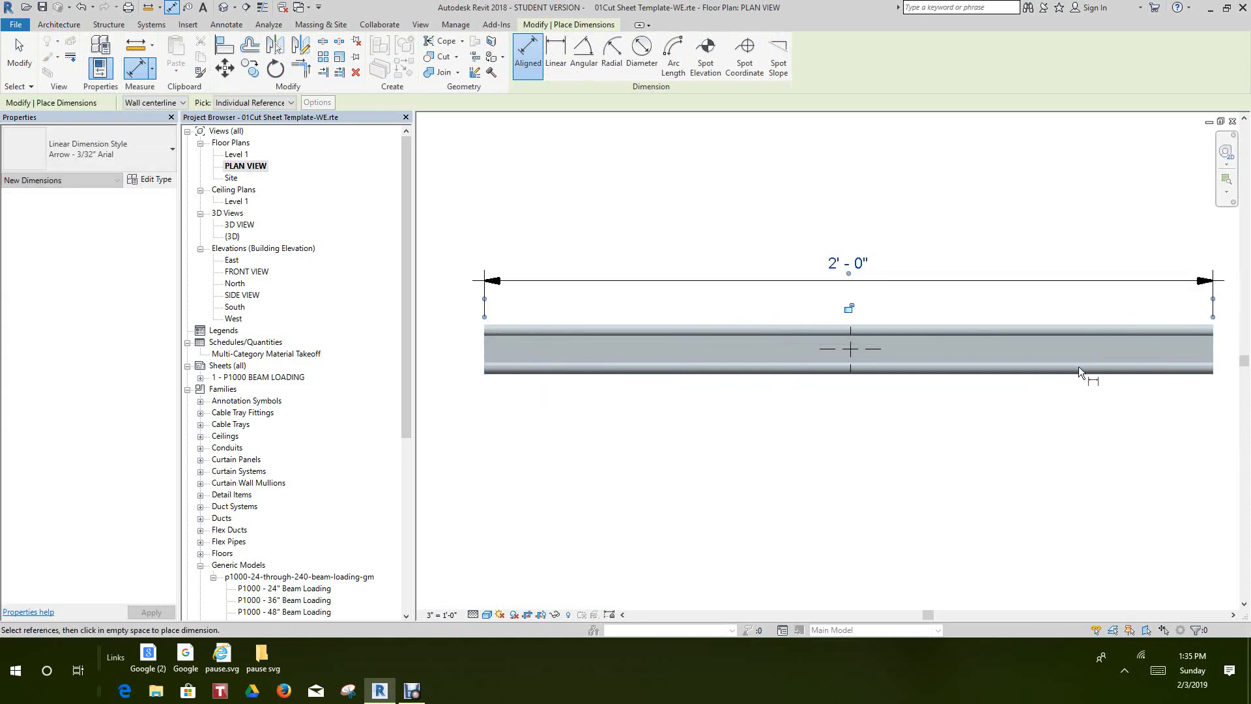
pyautogui.scroll(-2, 871, 411)
pyautogui.rightClick(821, 436)
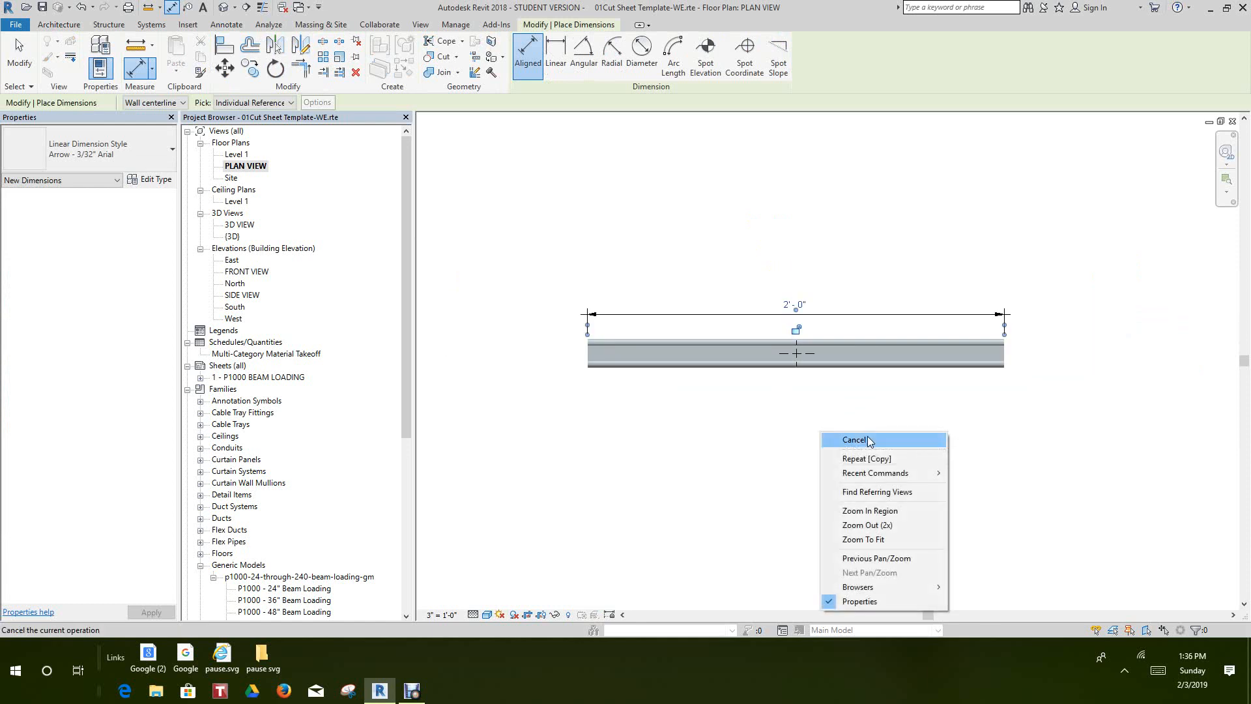
pyautogui.click(844, 436)
pyautogui.scroll(3, 589, 364)
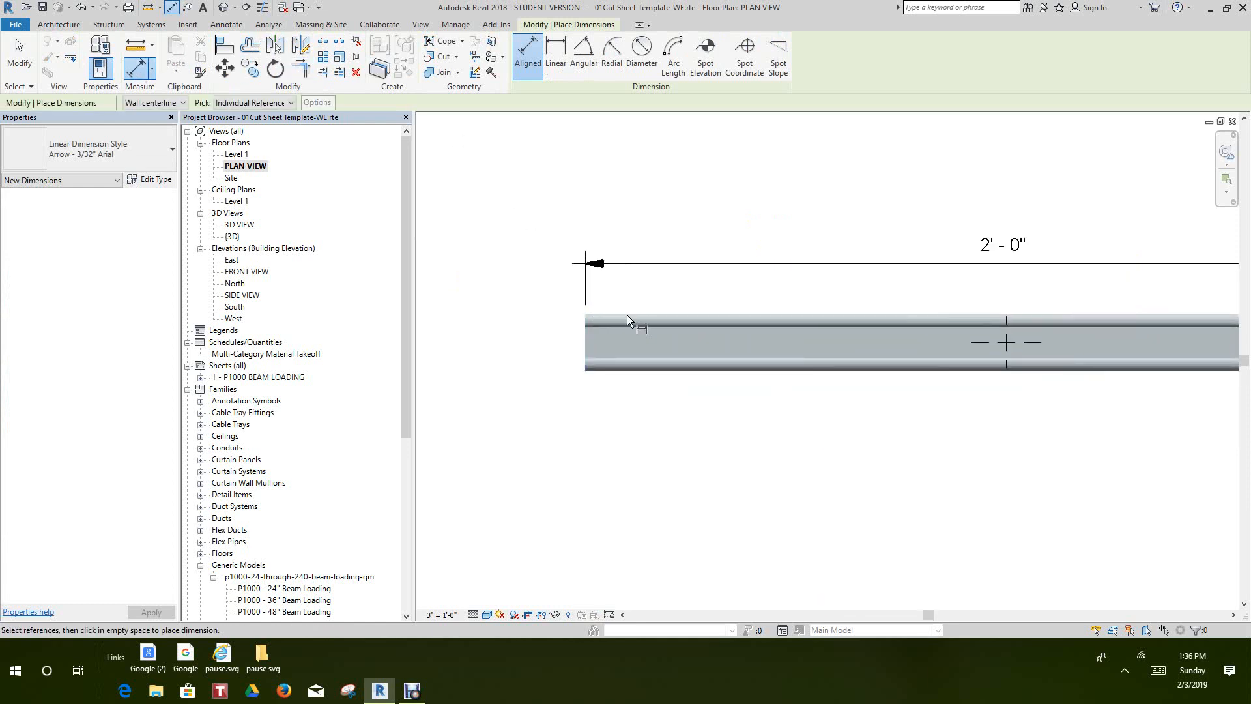
pyautogui.scroll(-3, 761, 413)
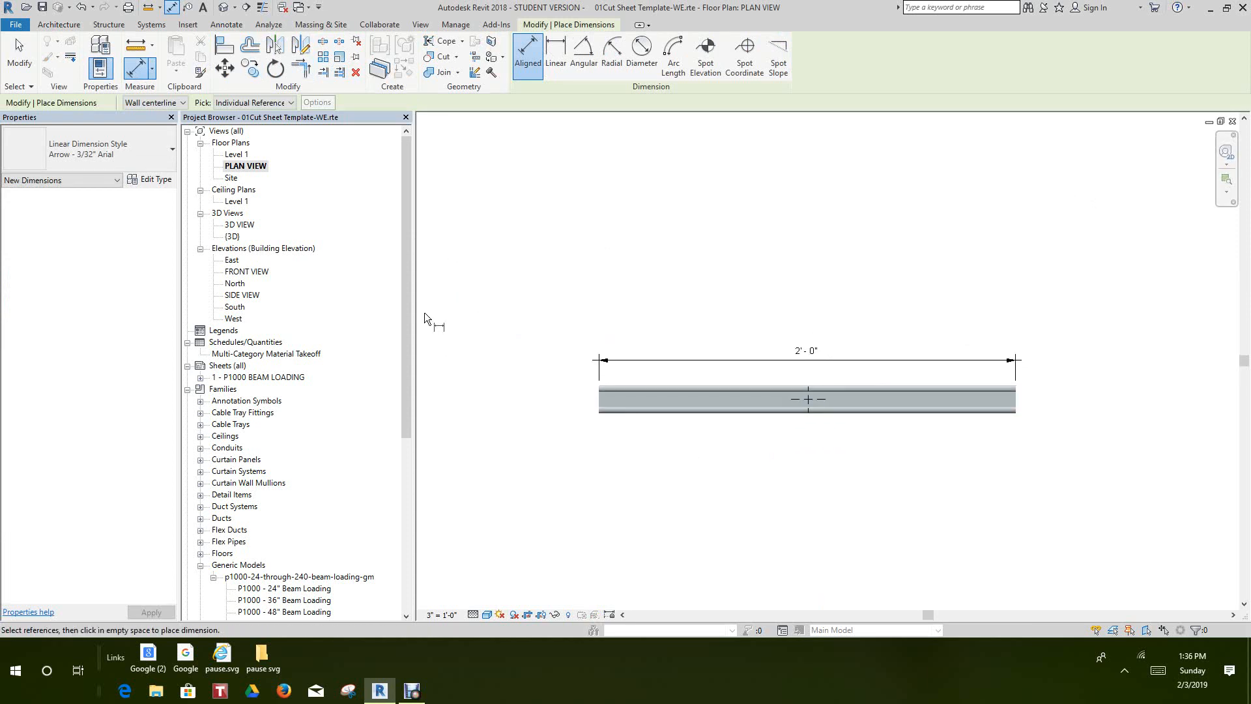
# Check the 3D VIEW, SIDE VIEW and FRONT VIEW for stray channels showing behind the original one
pyautogui.doubleClick(240, 225)
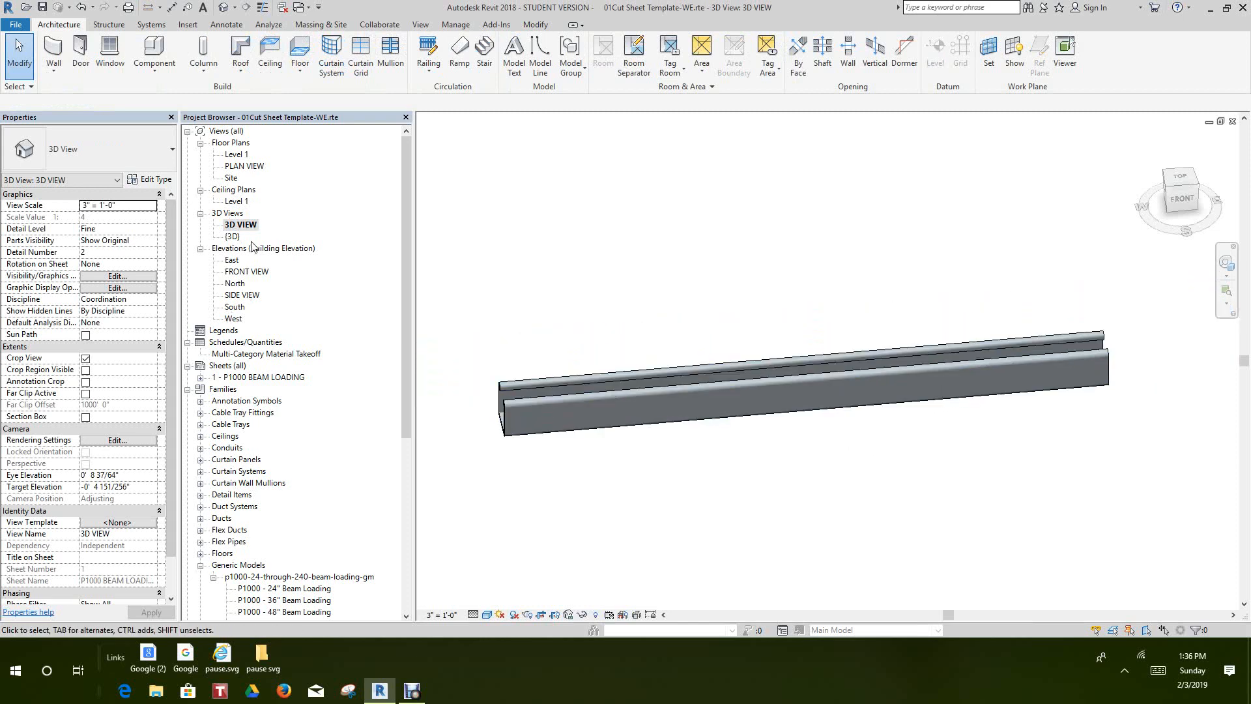
pyautogui.doubleClick(238, 295)
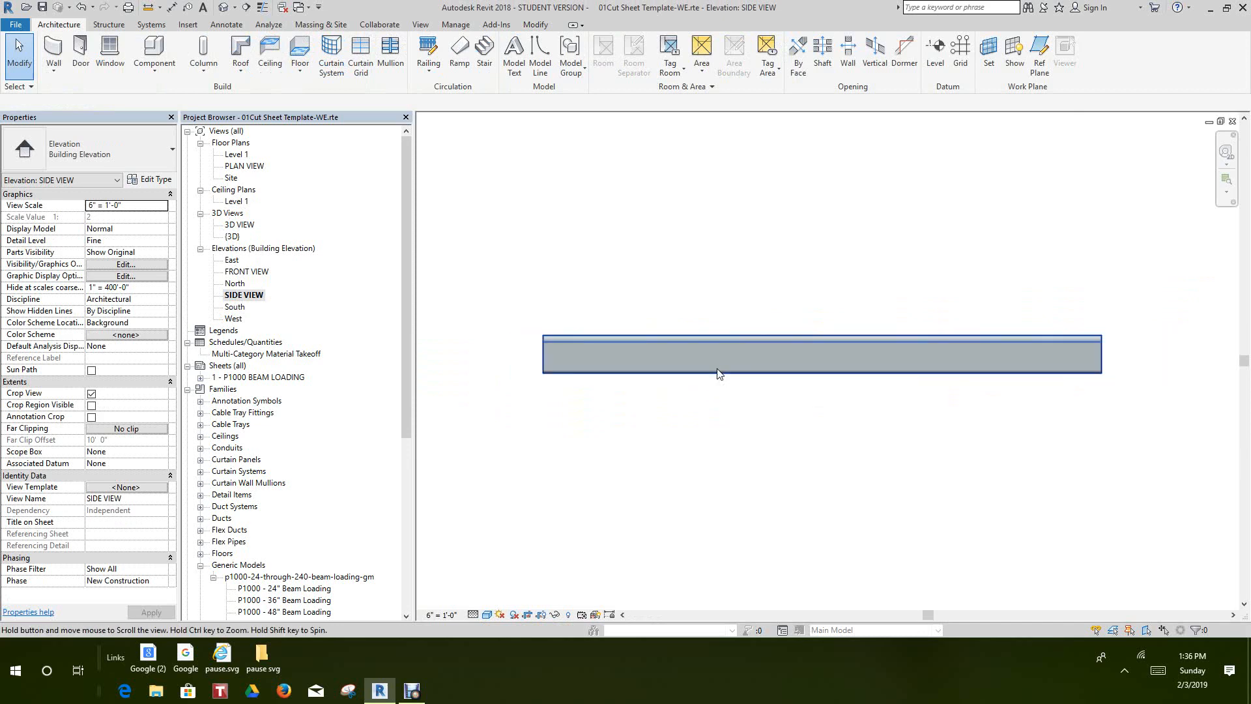
pyautogui.doubleClick(250, 273)
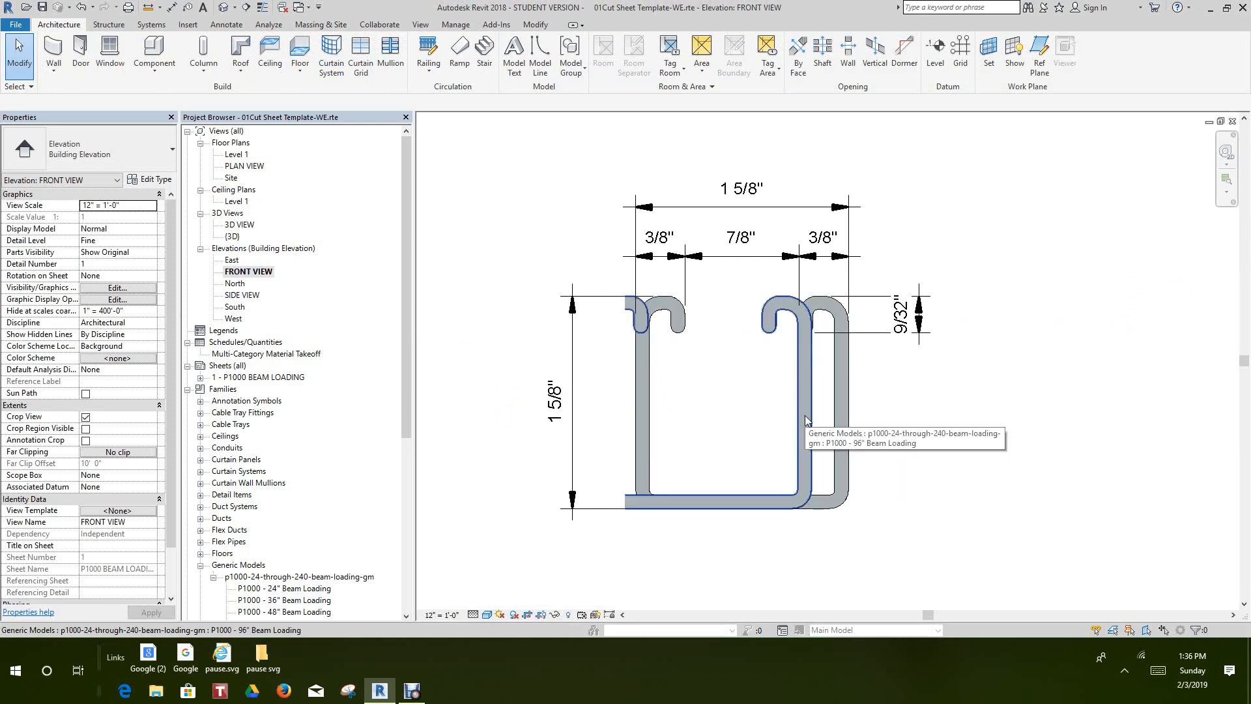
pyautogui.click(807, 420)
pyautogui.press('Escape')
pyautogui.scroll(-2, 626, 400)
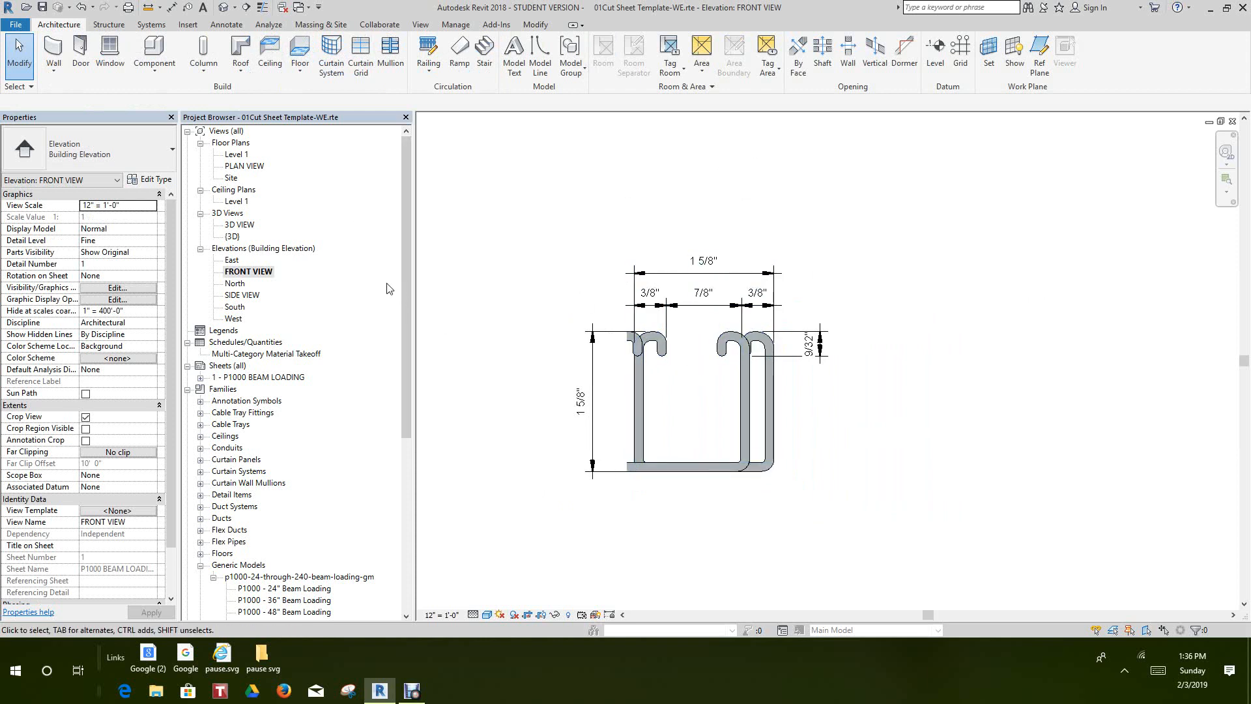
# On Level 1, move the whole stack of 13 channels straight up about 24', away from the single 24" channel
pyautogui.doubleClick(236, 155)
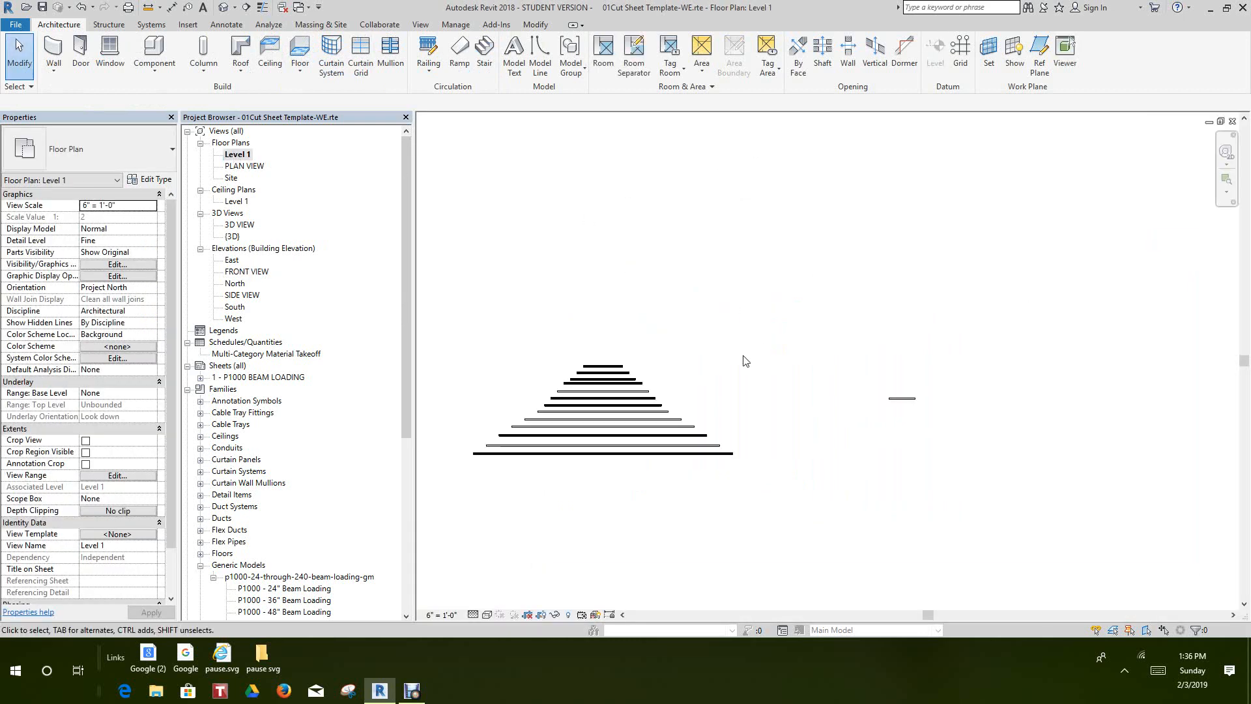
pyautogui.scroll(-3, 586, 427)
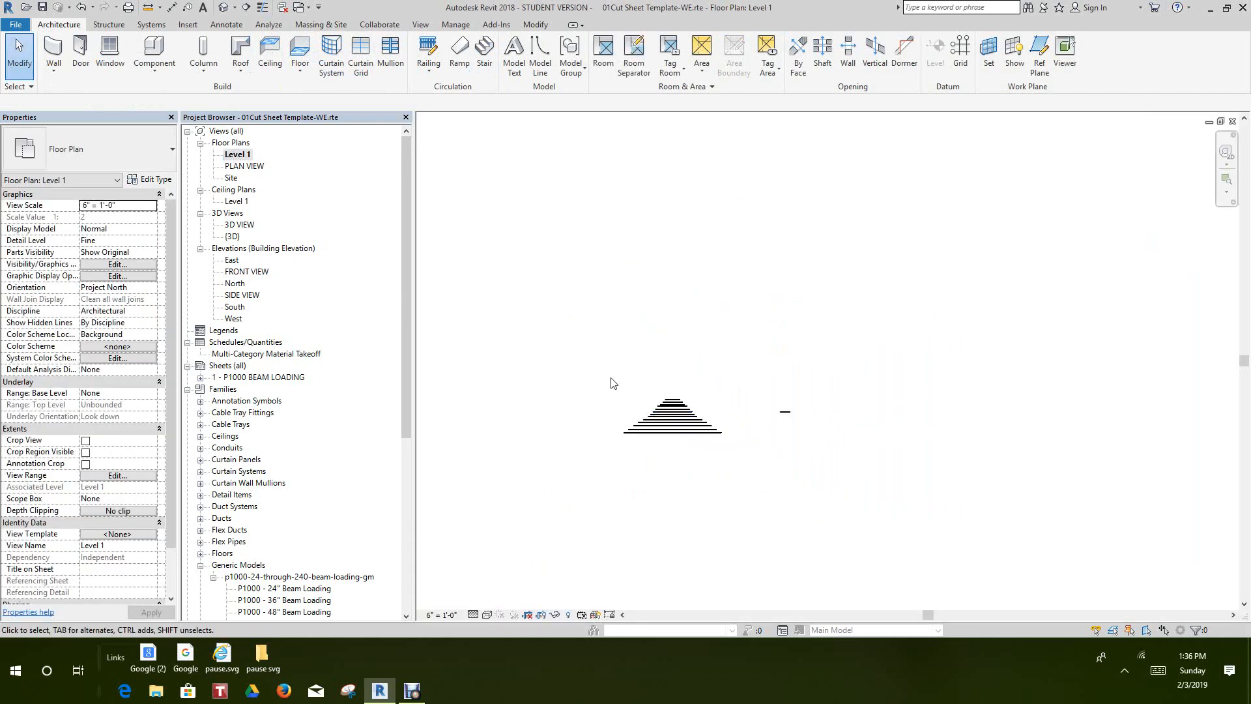
pyautogui.moveTo(600, 362); pyautogui.dragTo(727, 452)
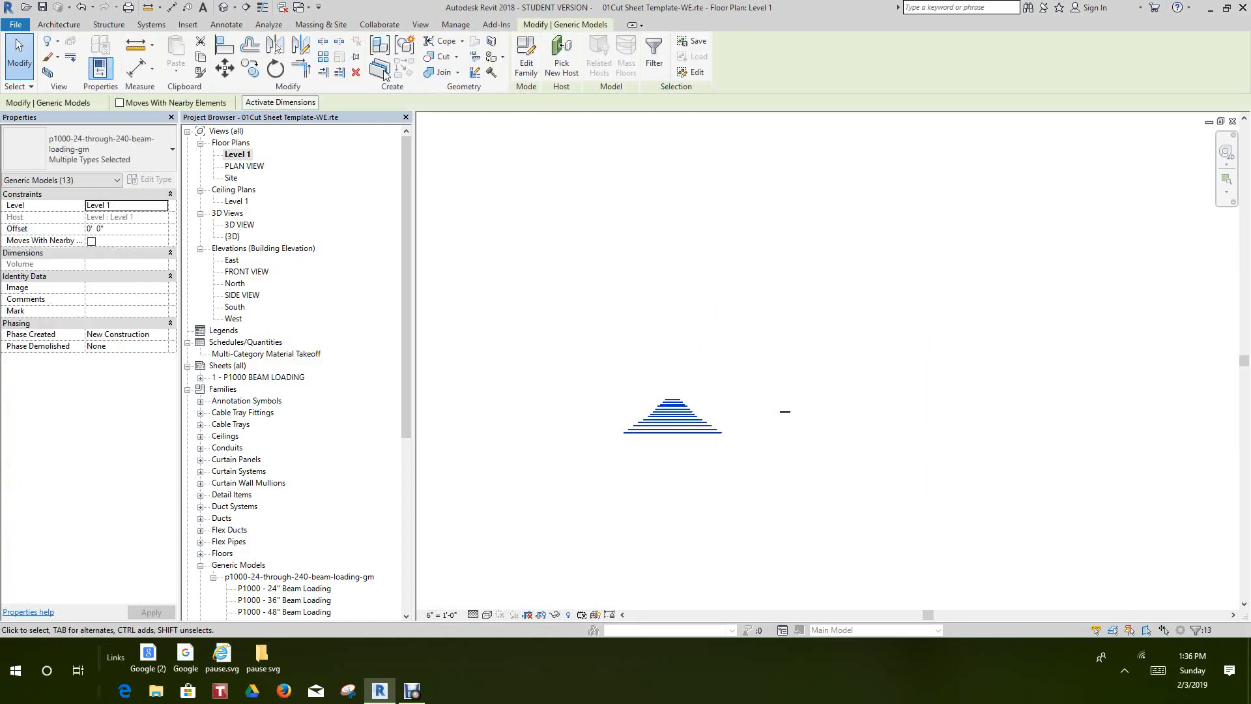
pyautogui.click(225, 67)
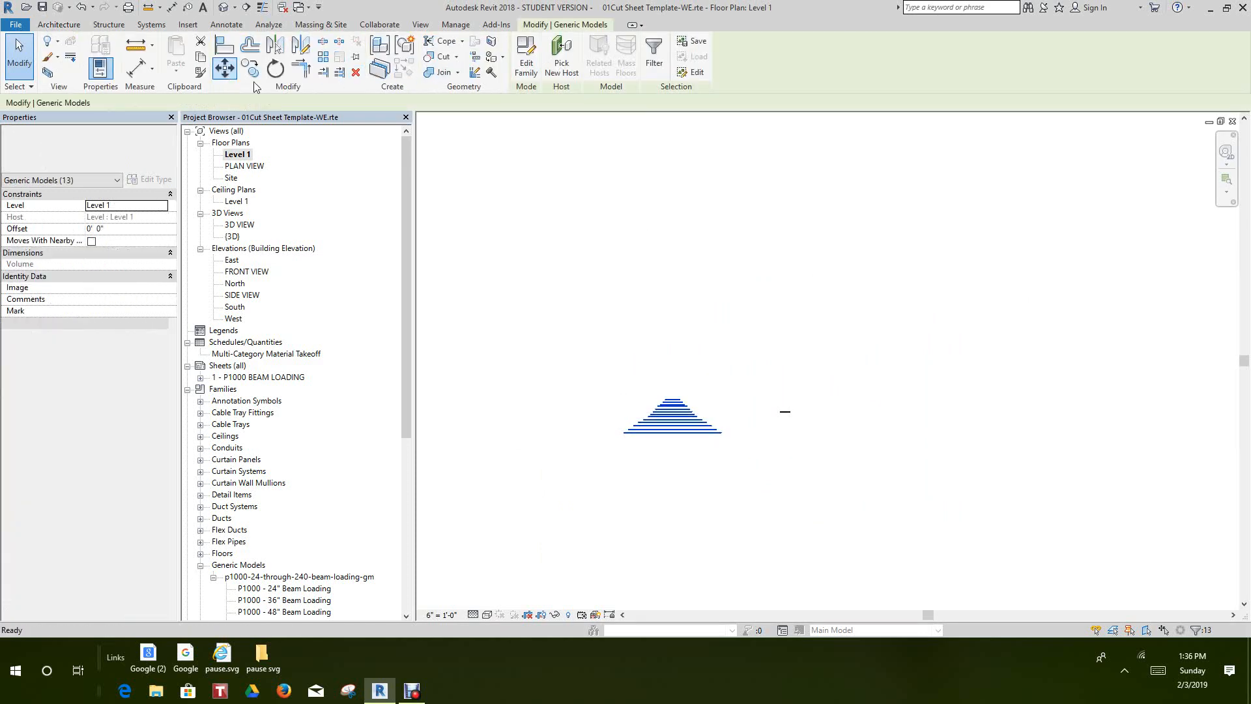
pyautogui.click(677, 396)
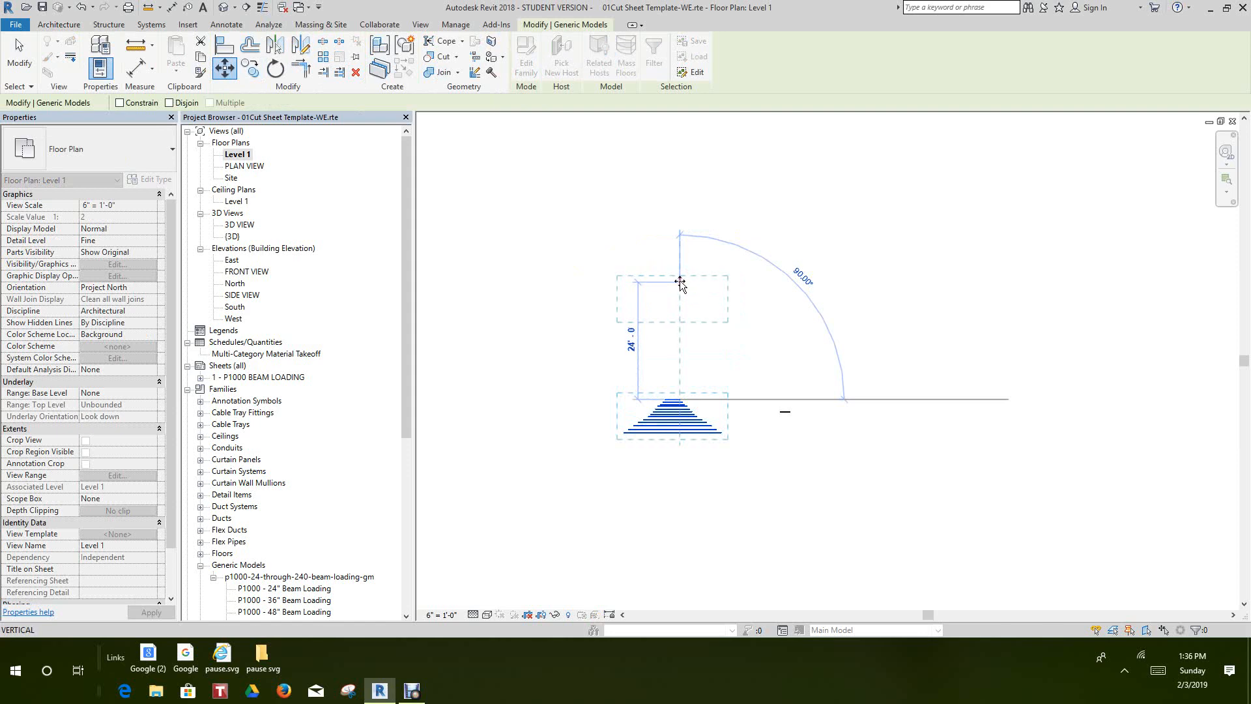
pyautogui.click(680, 282)
pyautogui.click(681, 456)
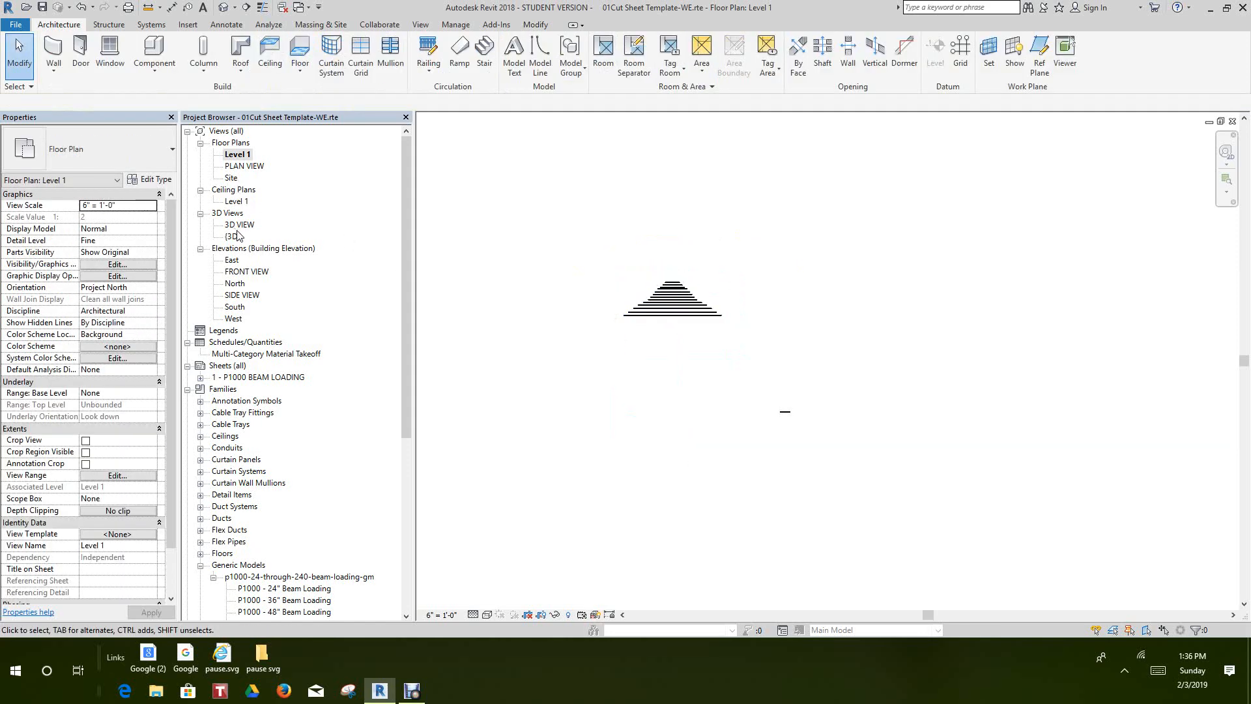
# Recheck the SIDE VIEW and FRONT VIEW elevations for overlapping channels
pyautogui.doubleClick(248, 297)
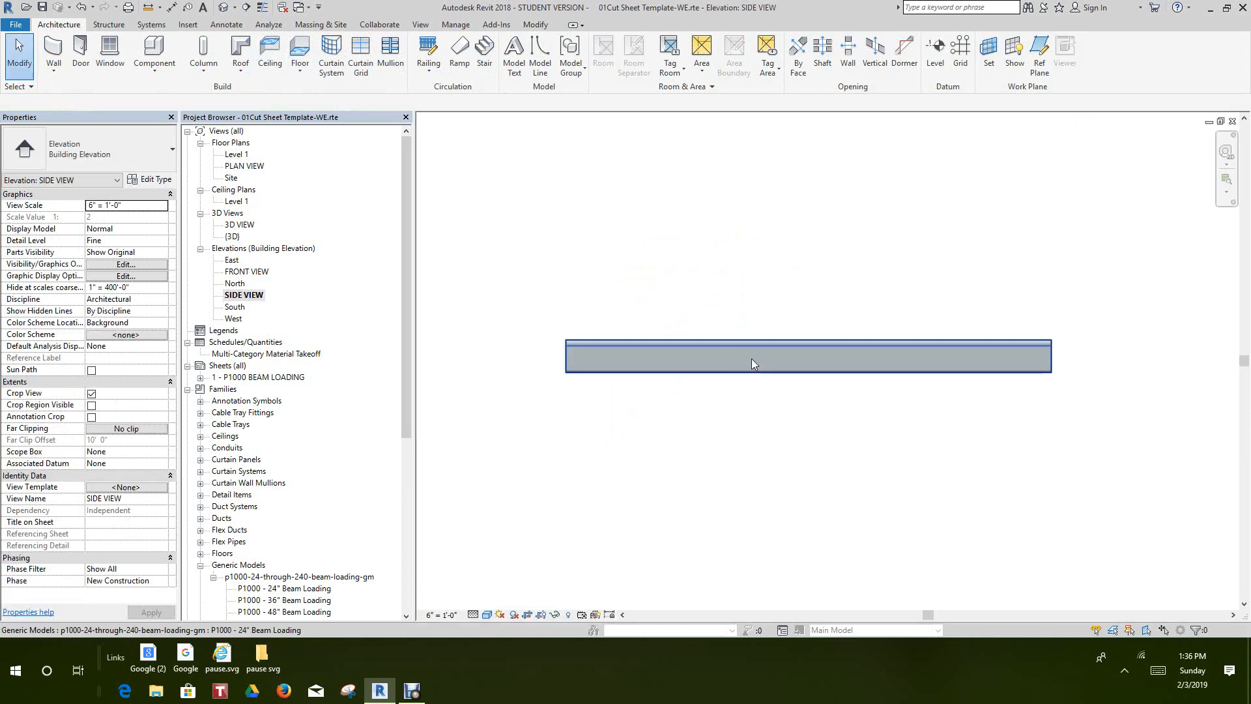
pyautogui.doubleClick(244, 272)
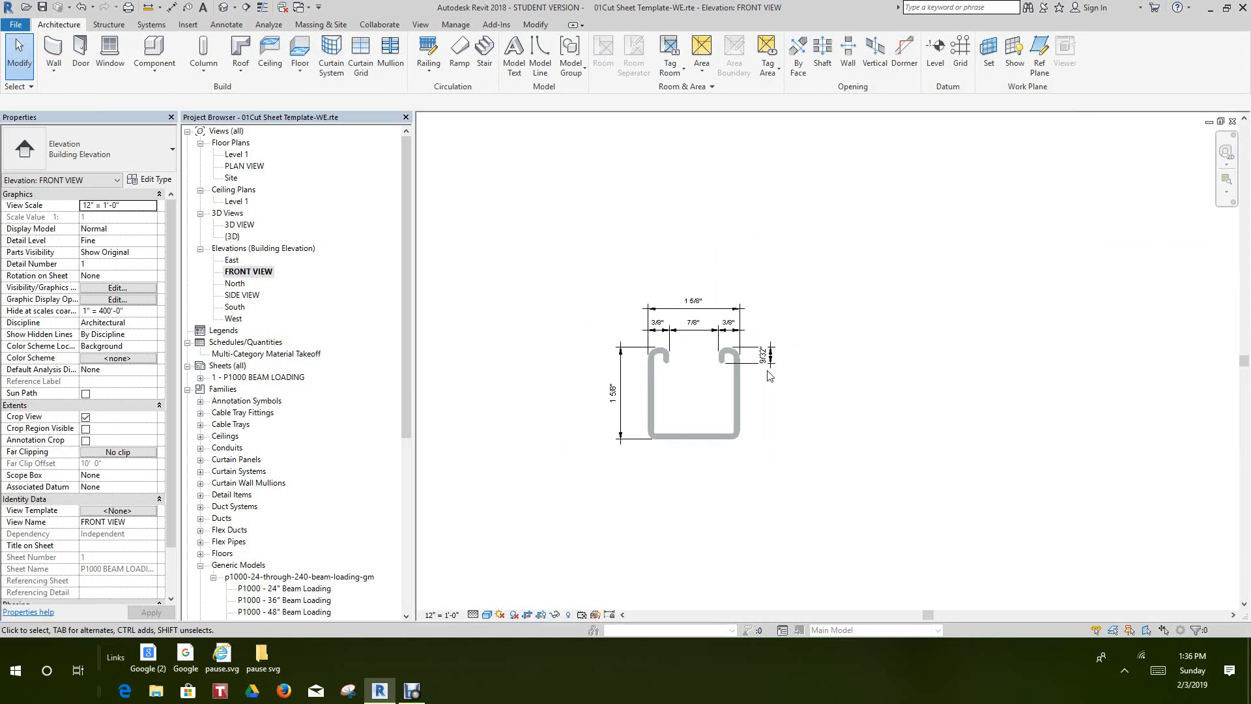
pyautogui.scroll(-1, 849, 352)
pyautogui.middleClick(849, 351)
pyautogui.middleClick(849, 352)
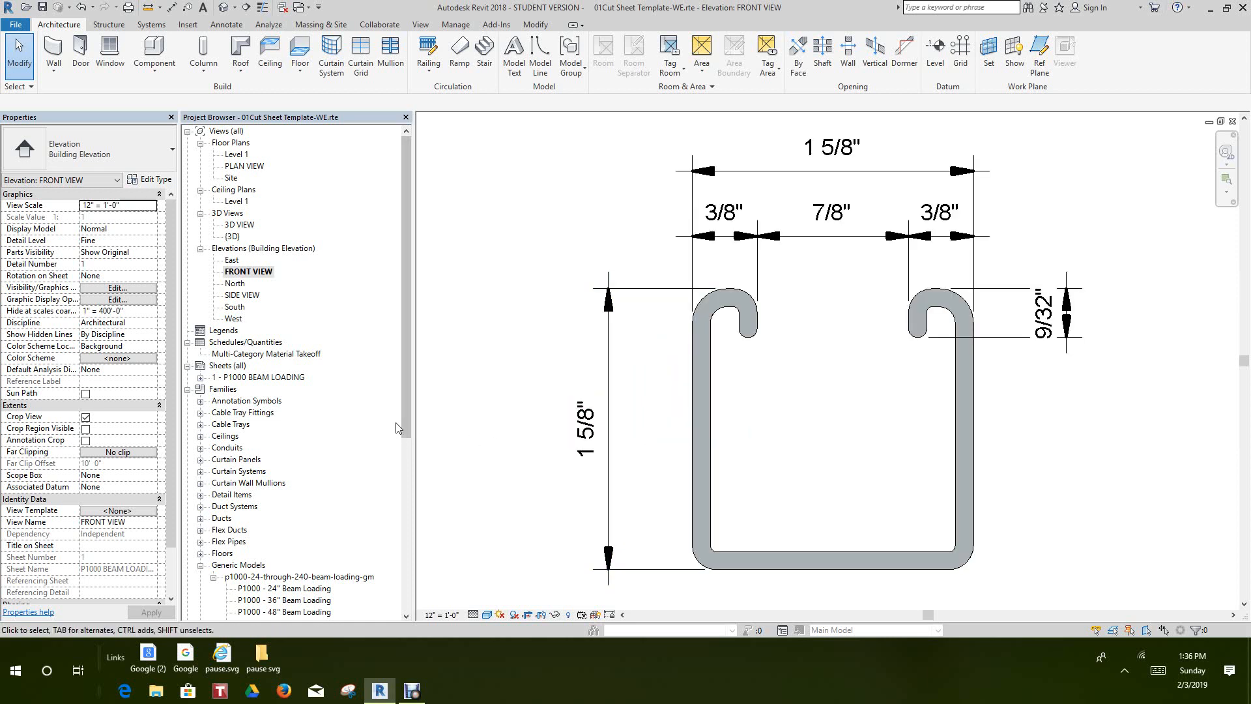
# Open sheet 1 - P1000 BEAM LOADING and move its material takeoff schedule slightly up, clear of the title block
pyautogui.scroll(-4, 405, 413)
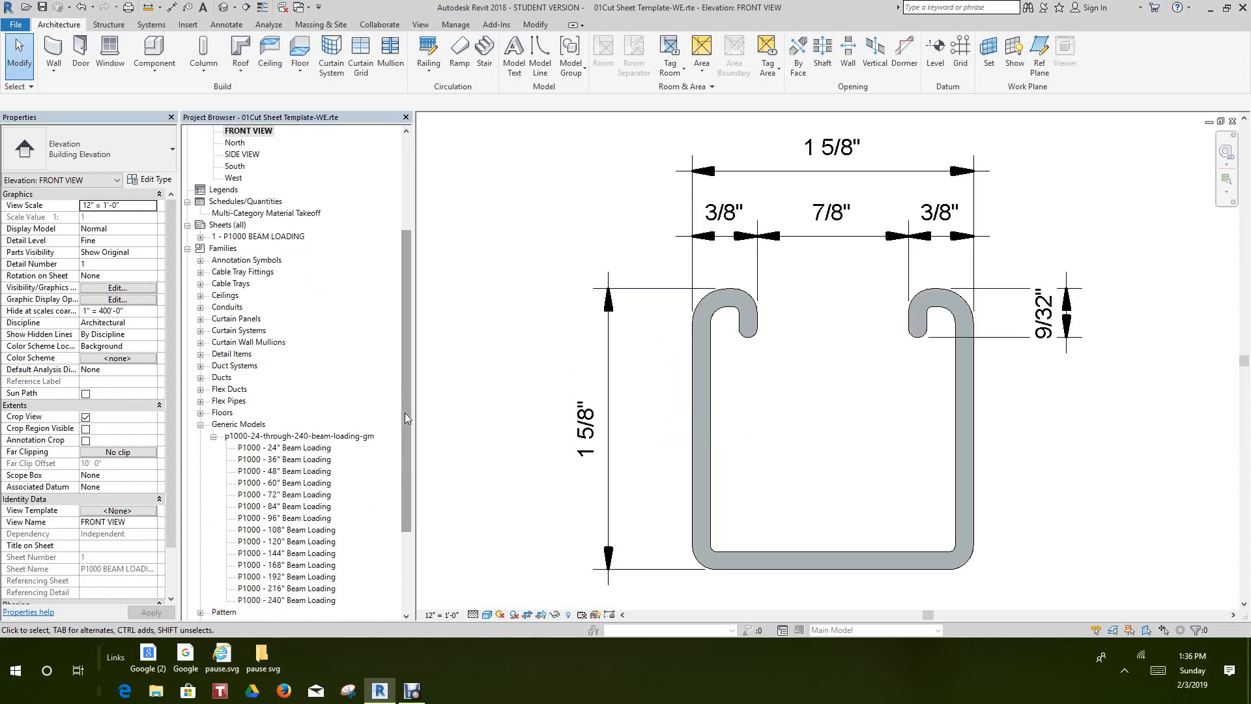
pyautogui.scroll(-4, 404, 412)
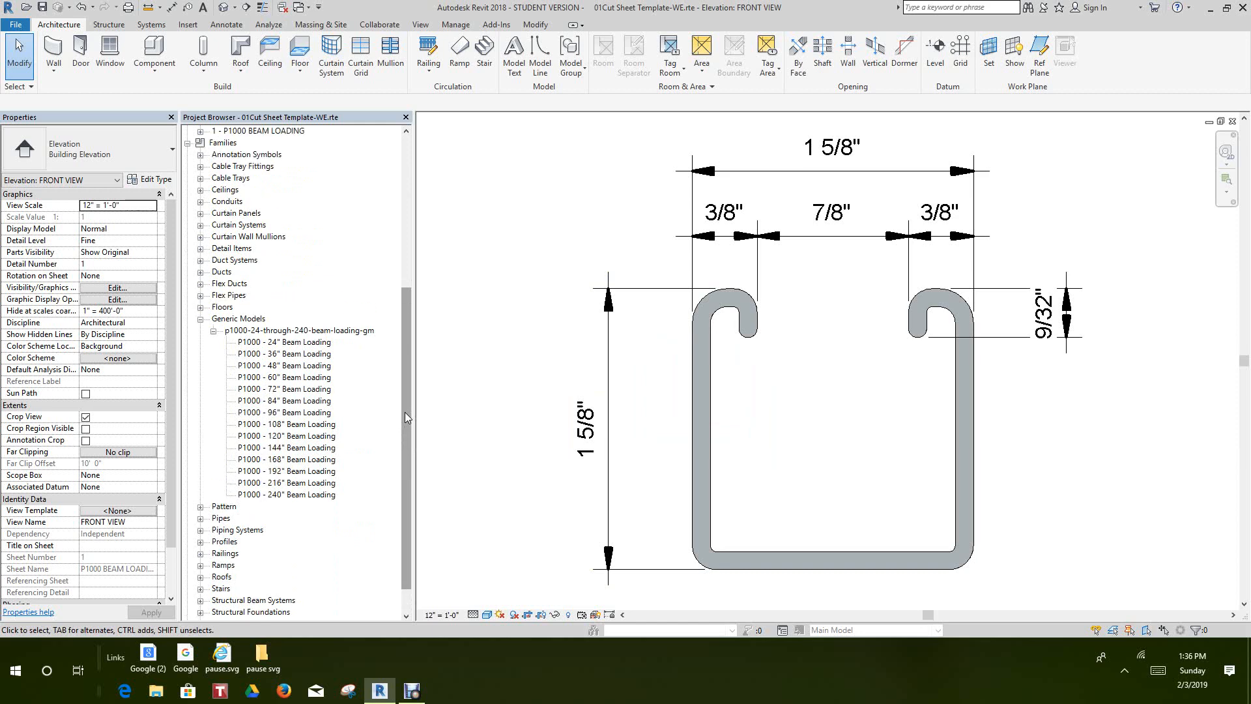
pyautogui.scroll(4, 404, 413)
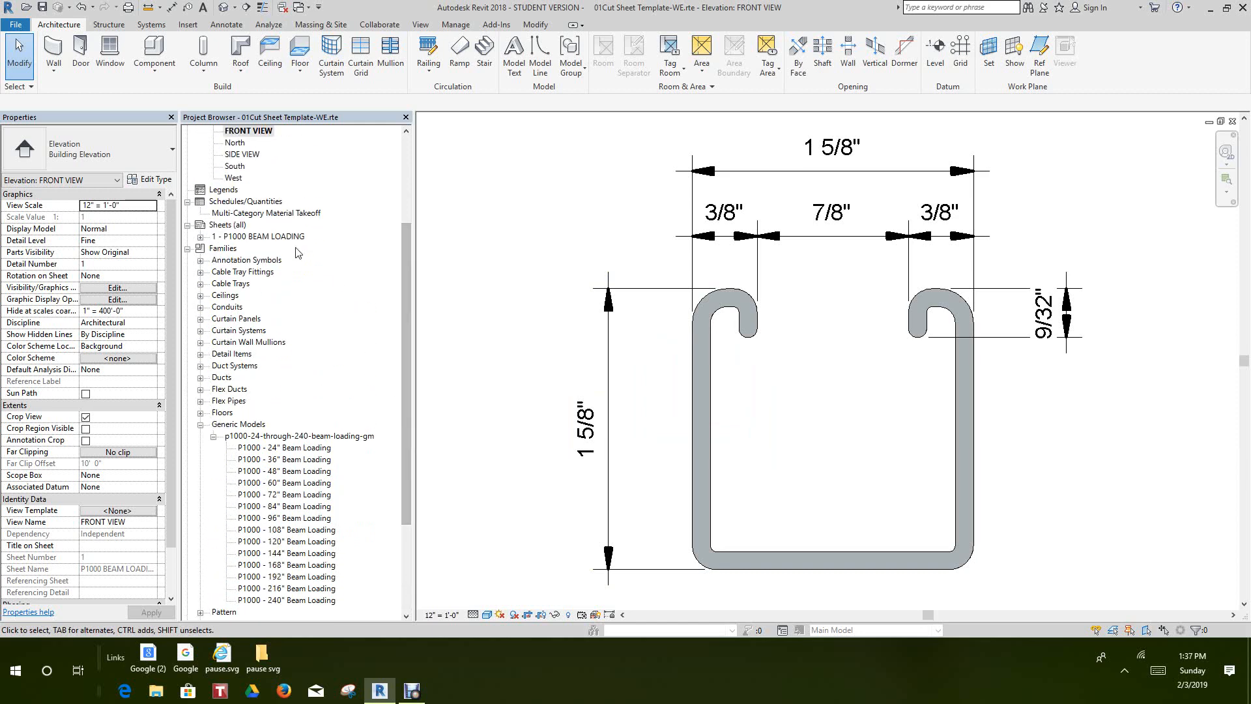
pyautogui.doubleClick(274, 236)
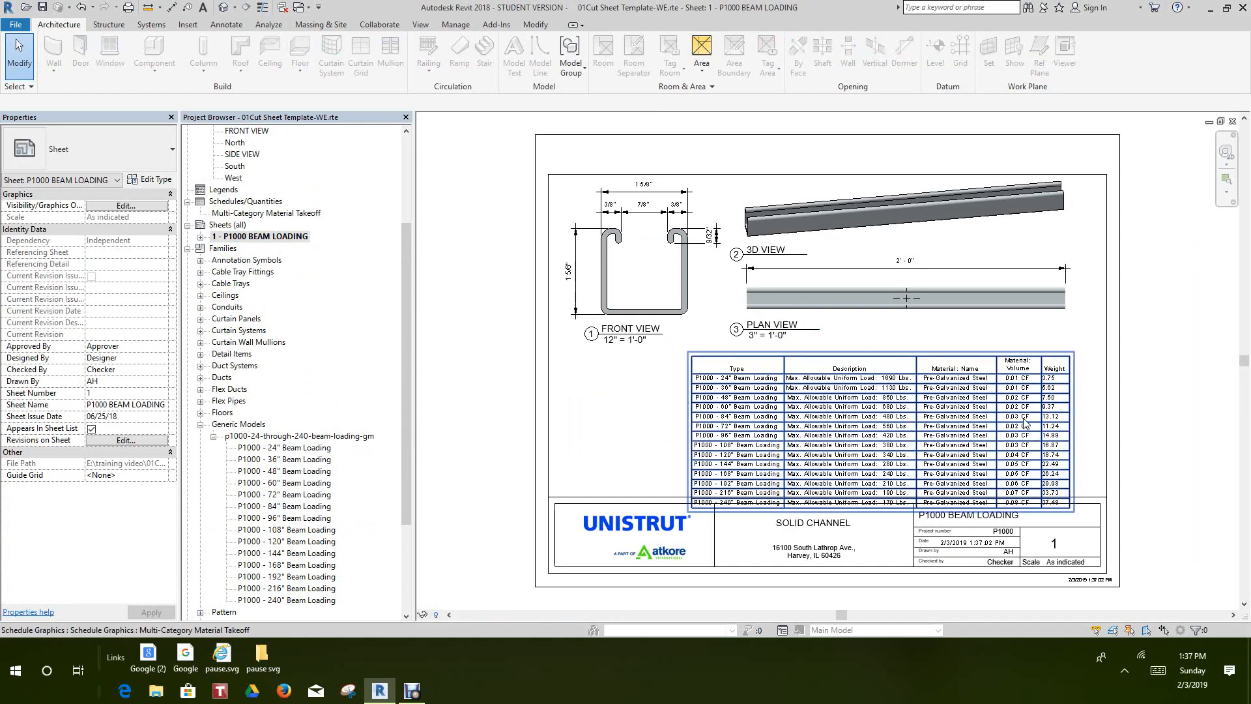
pyautogui.moveTo(1092, 416); pyautogui.dragTo(908, 409, button='middle')
pyautogui.scroll(2, 919, 395)
pyautogui.moveTo(977, 374); pyautogui.dragTo(999, 372, button='middle')
pyautogui.scroll(-1, 999, 372)
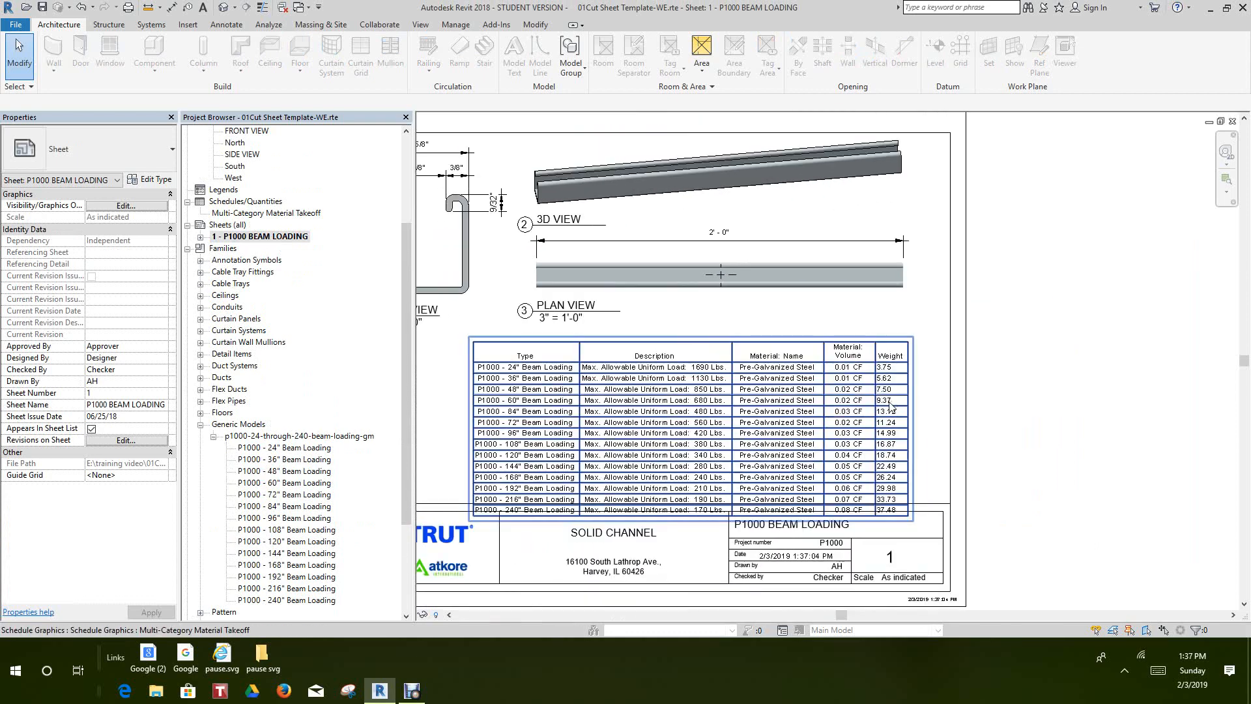
pyautogui.moveTo(888, 403)
pyautogui.mouseDown()
pyautogui.moveTo(899, 355)
pyautogui.moveTo(897, 380)
pyautogui.mouseUp()
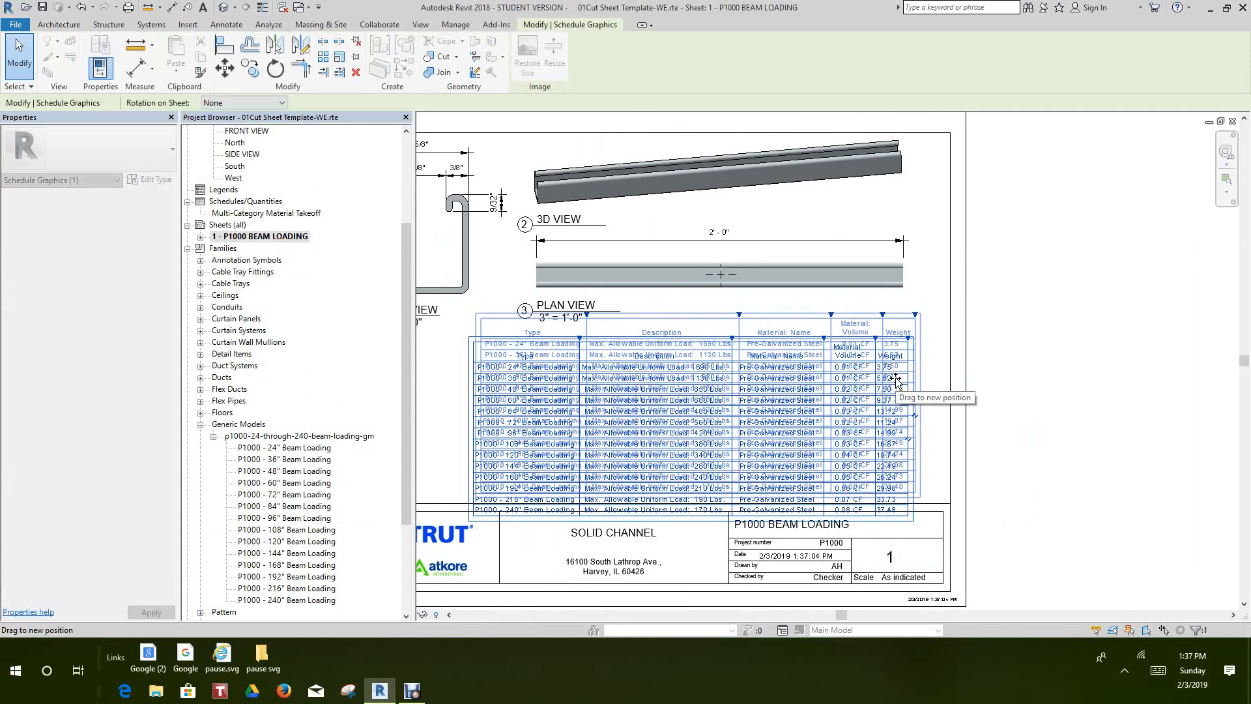
pyautogui.click(1075, 314)
pyautogui.moveTo(1075, 313); pyautogui.dragTo(1081, 391, button='middle')
# Review the rearranged sheet and restore the maximized view windows to overlapping floating windows
pyautogui.scroll(-2, 1081, 392)
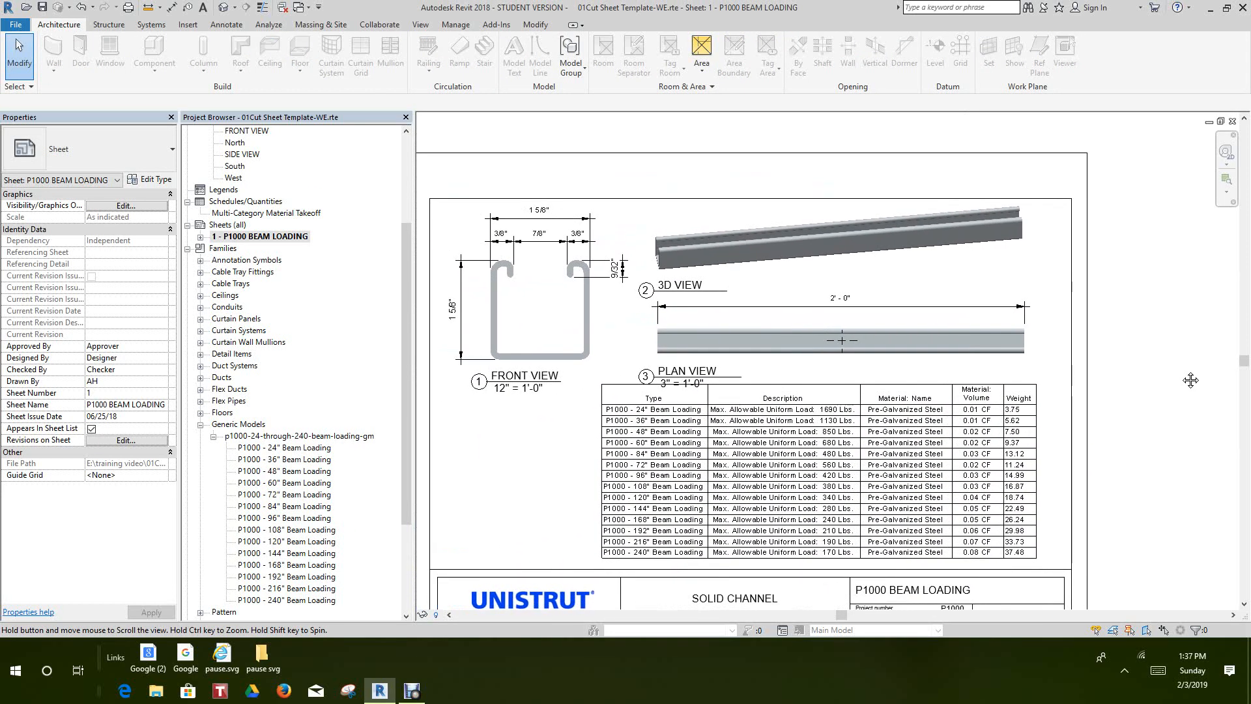
pyautogui.scroll(3, 719, 415)
pyautogui.scroll(-3, 719, 415)
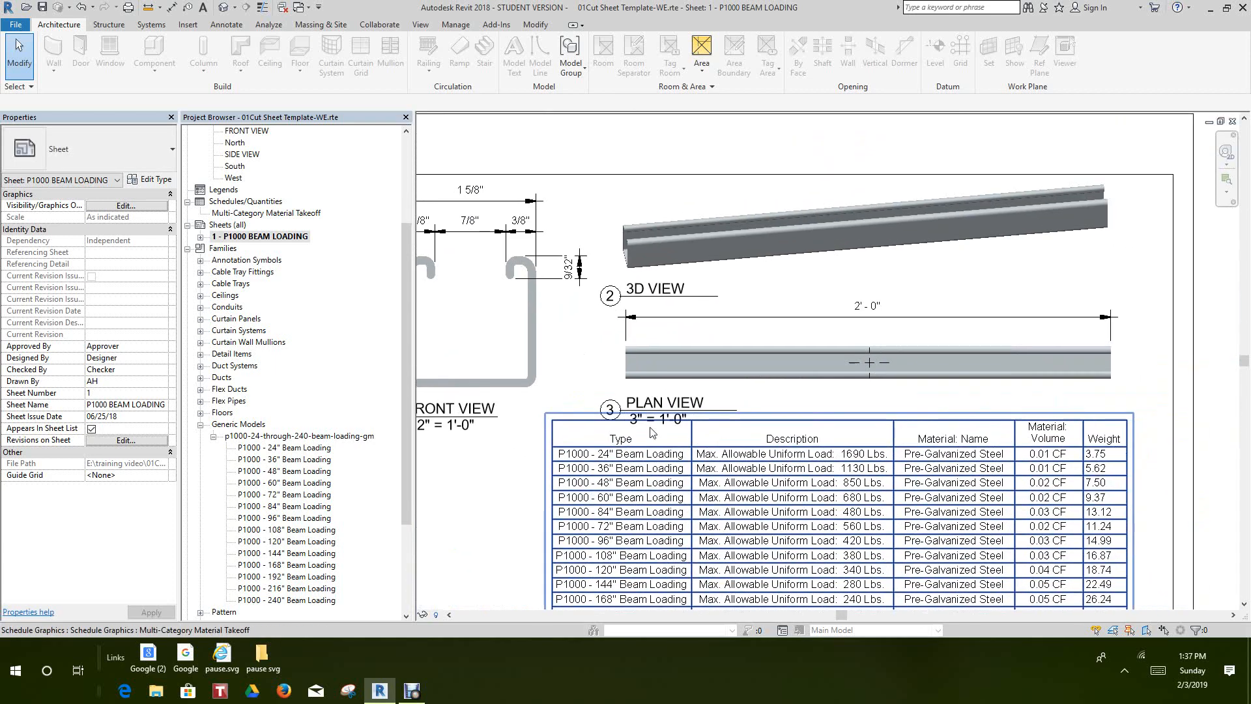
pyautogui.click(1220, 122)
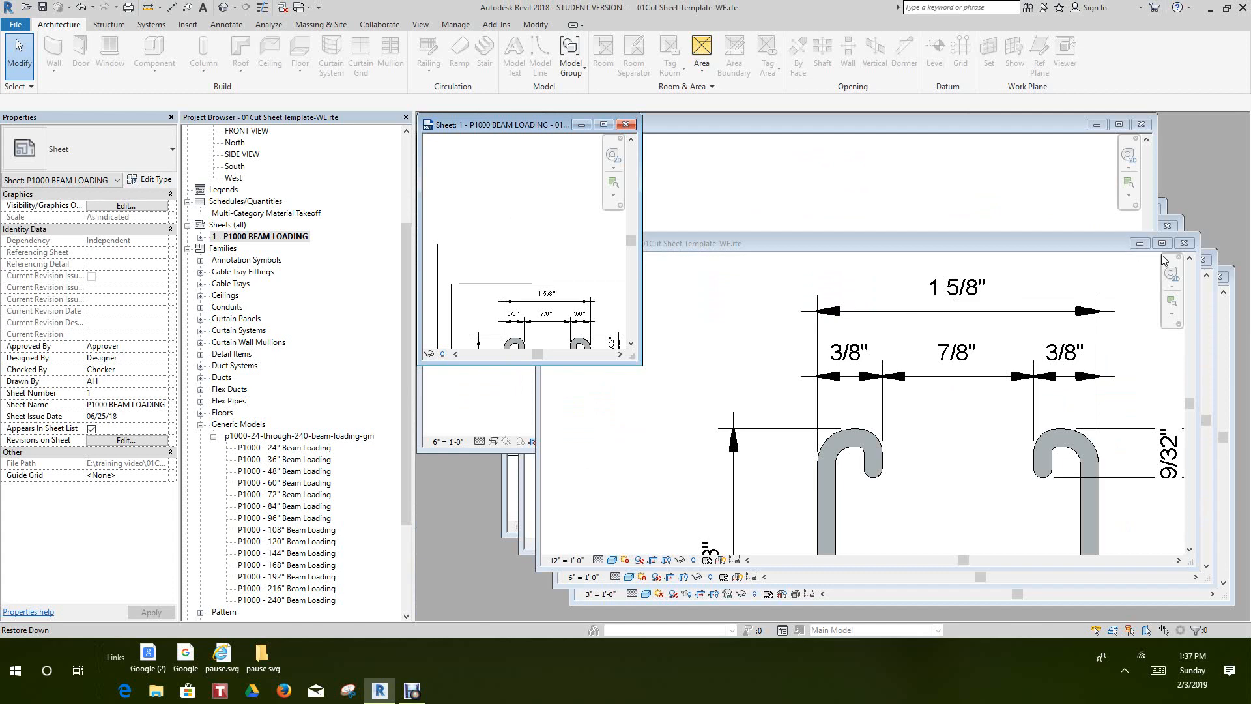
# Maximize the P1000 BEAM LOADING sheet window and close all the hidden view windows
pyautogui.click(603, 124)
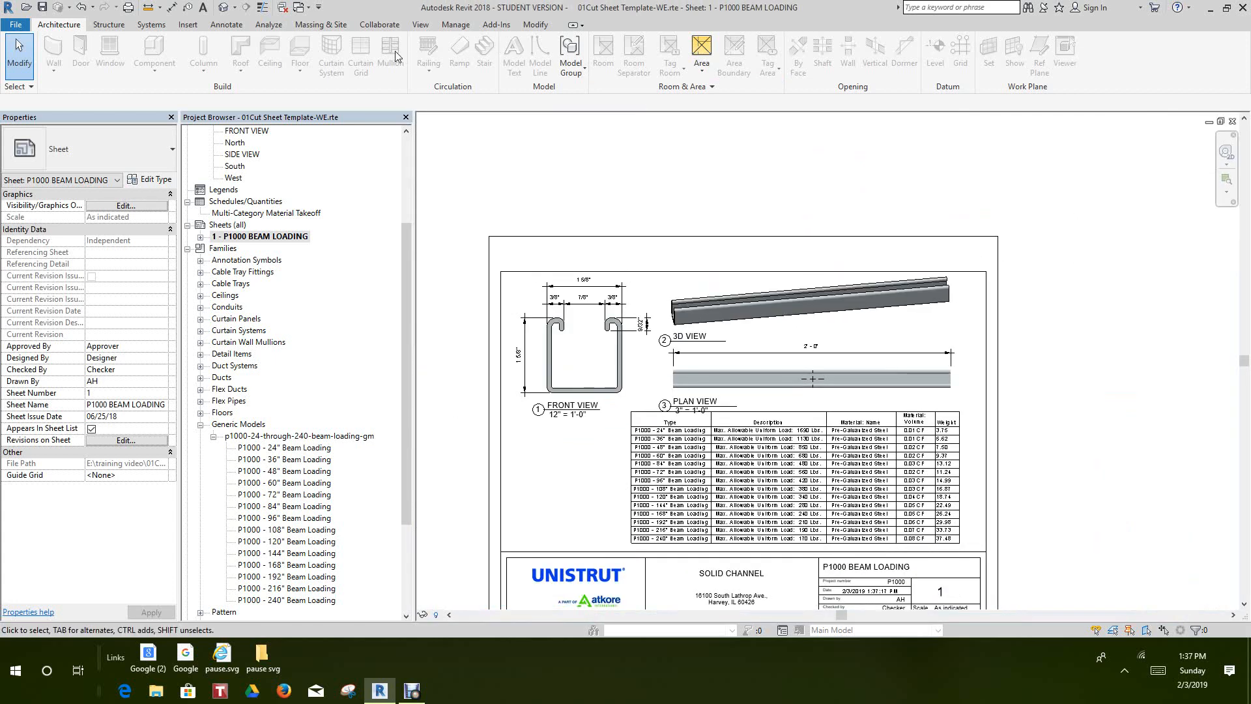
pyautogui.click(431, 27)
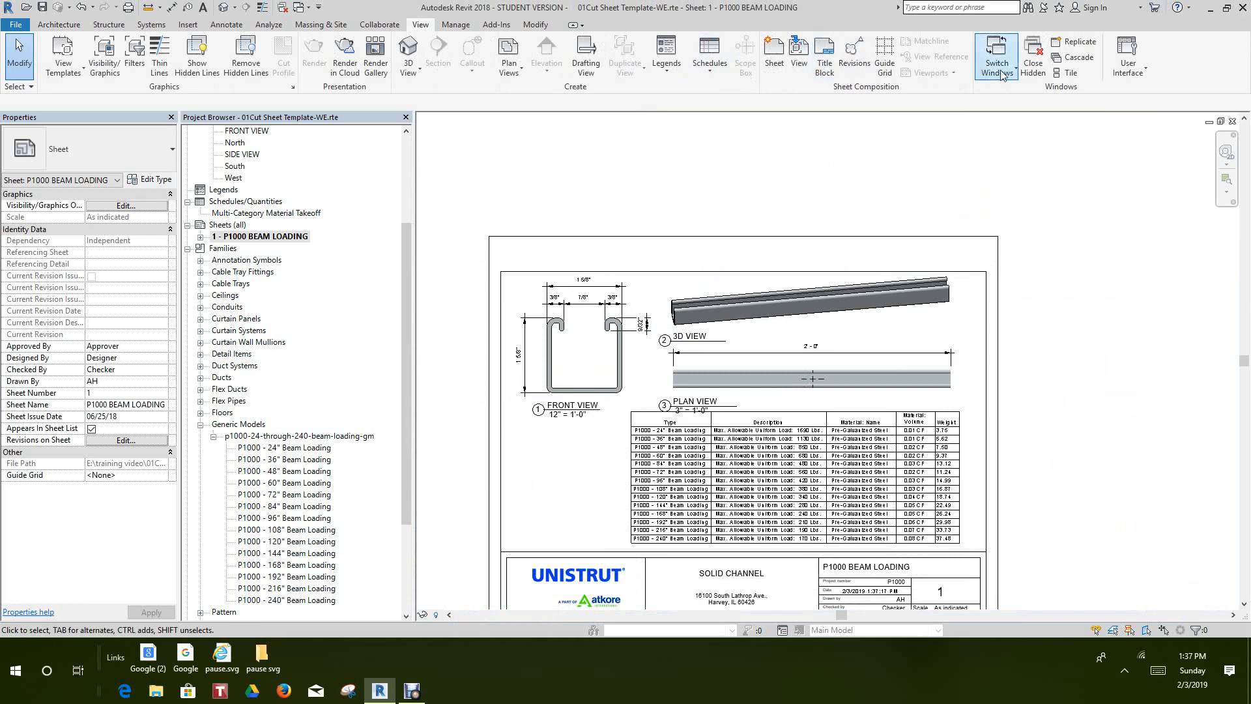
pyautogui.click(1033, 73)
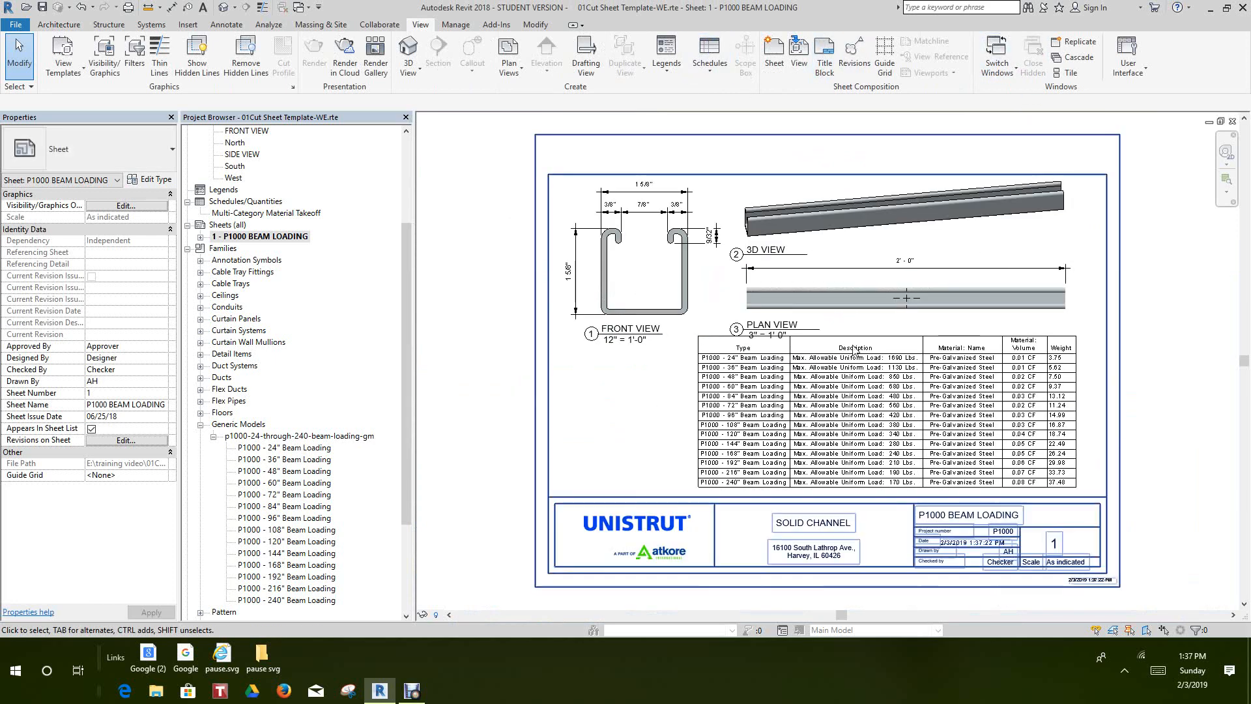
# Move the PLAN VIEW viewport title slightly up on the sheet, clear of the material takeoff schedule
pyautogui.scroll(4, 776, 338)
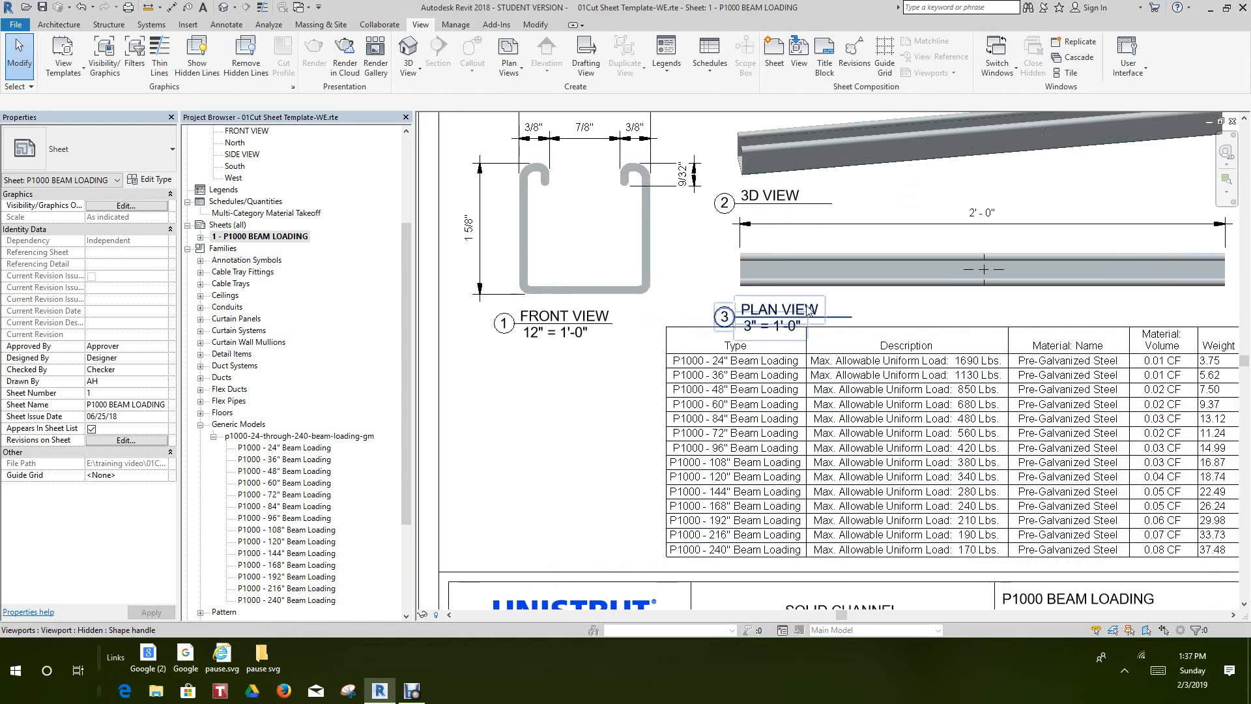
pyautogui.click(862, 295)
pyautogui.moveTo(863, 296); pyautogui.dragTo(862, 307)
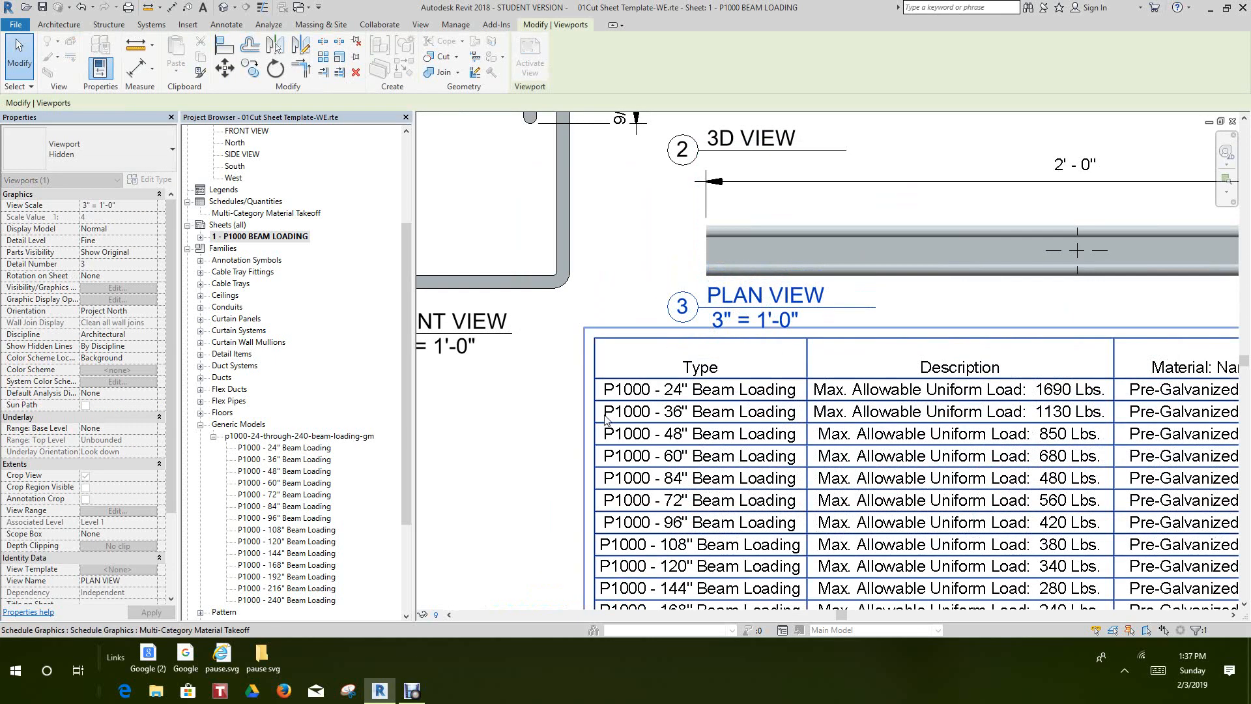
pyautogui.click(564, 445)
pyautogui.scroll(1, 565, 445)
pyautogui.scroll(-8, 565, 445)
pyautogui.scroll(2, 967, 422)
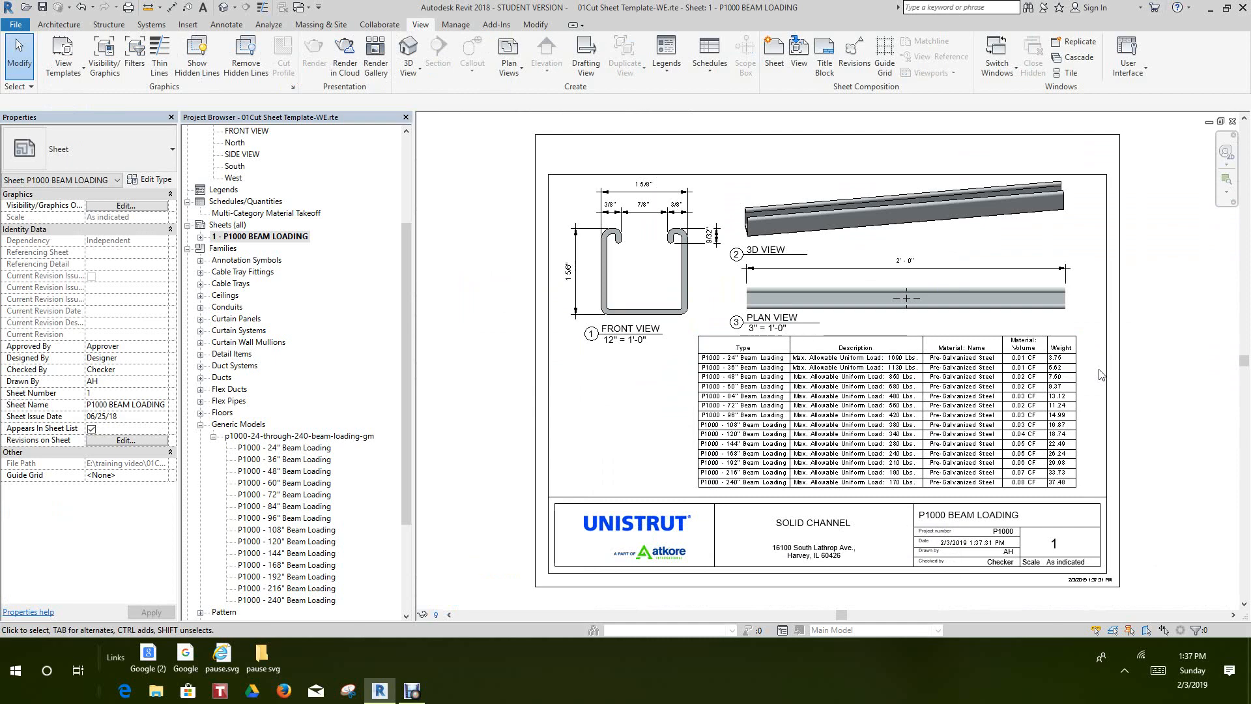
# Open the Multi-Category Material Takeoff from the sheet to check its rows and columns, and close it again
pyautogui.scroll(2, 909, 315)
pyautogui.scroll(1, 912, 291)
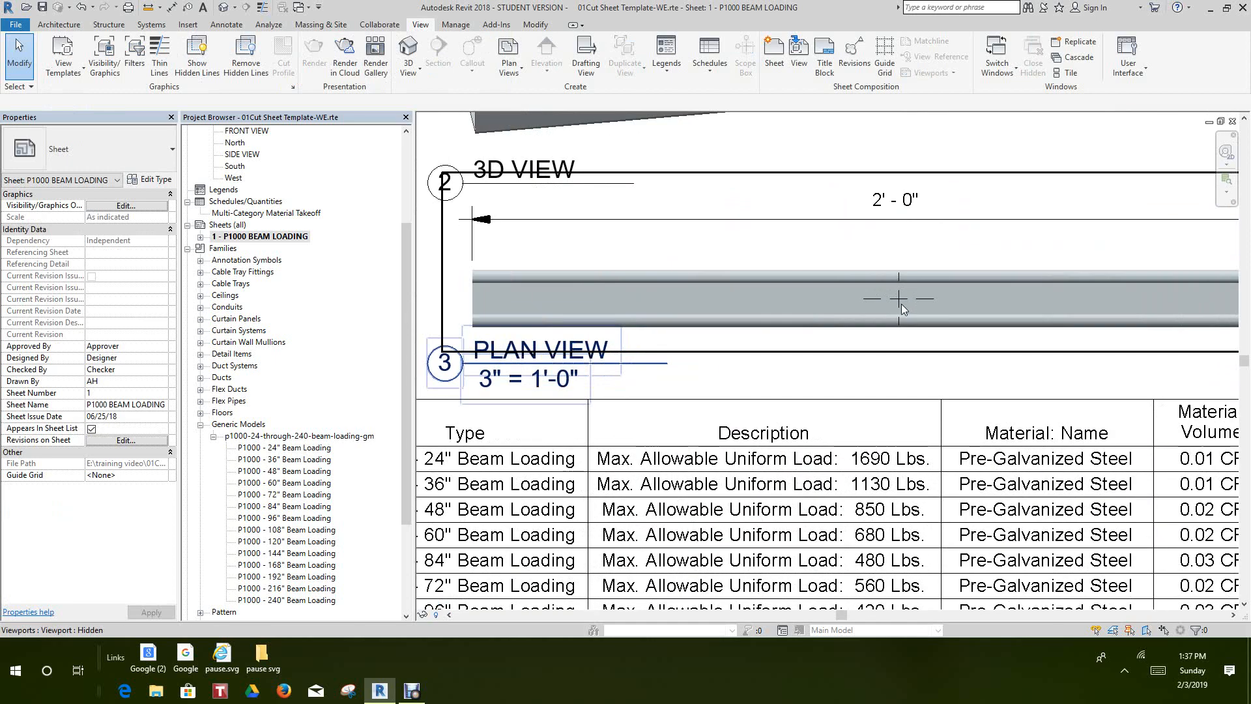
pyautogui.scroll(-1, 901, 304)
pyautogui.scroll(-3, 834, 313)
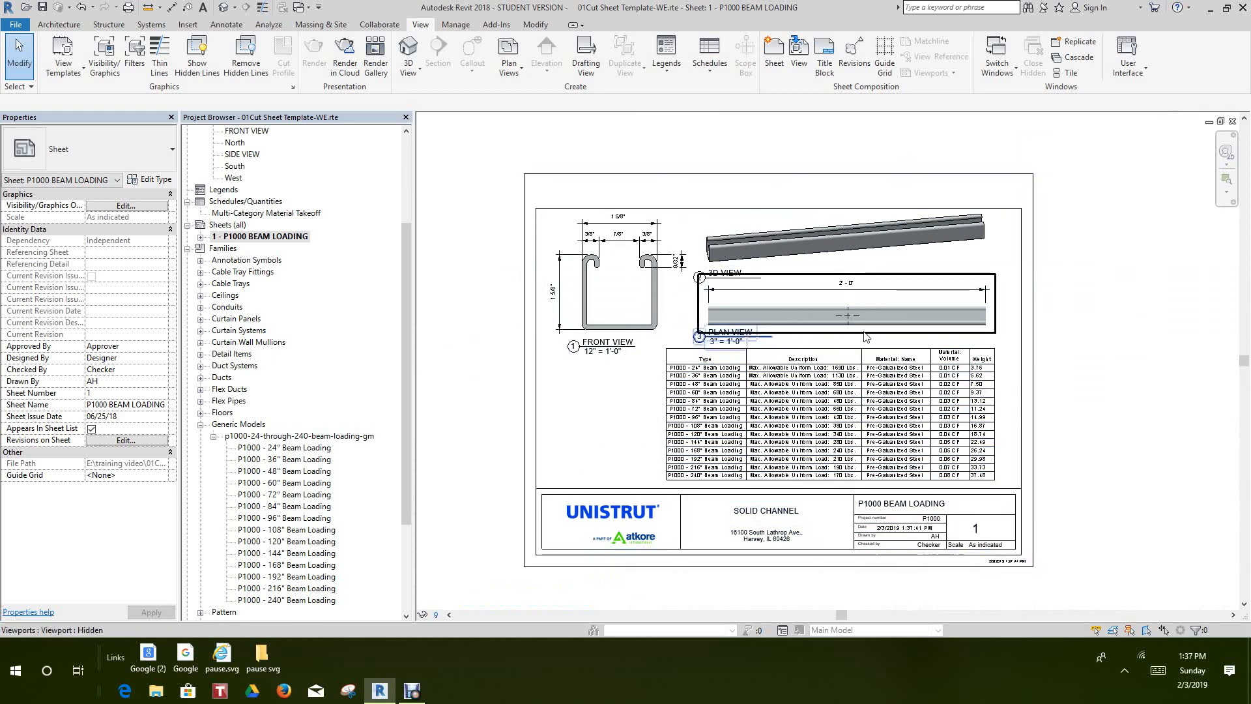
pyautogui.scroll(4, 974, 400)
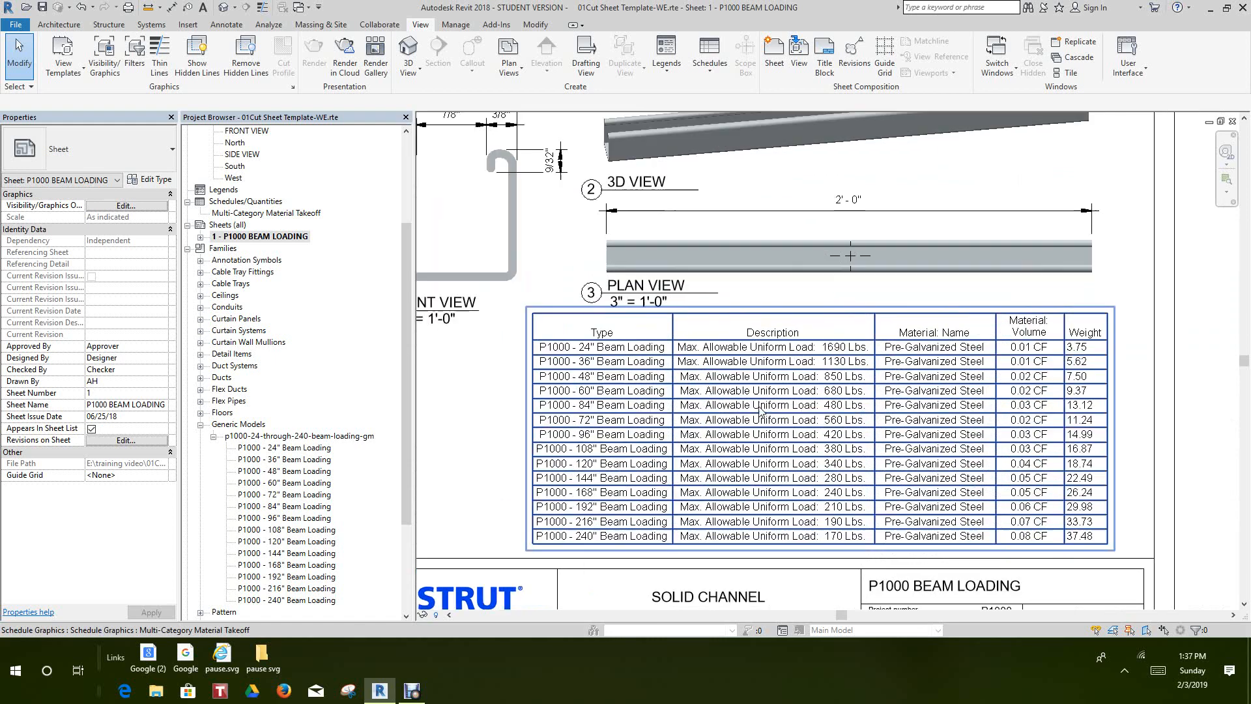
pyautogui.doubleClick(1009, 363)
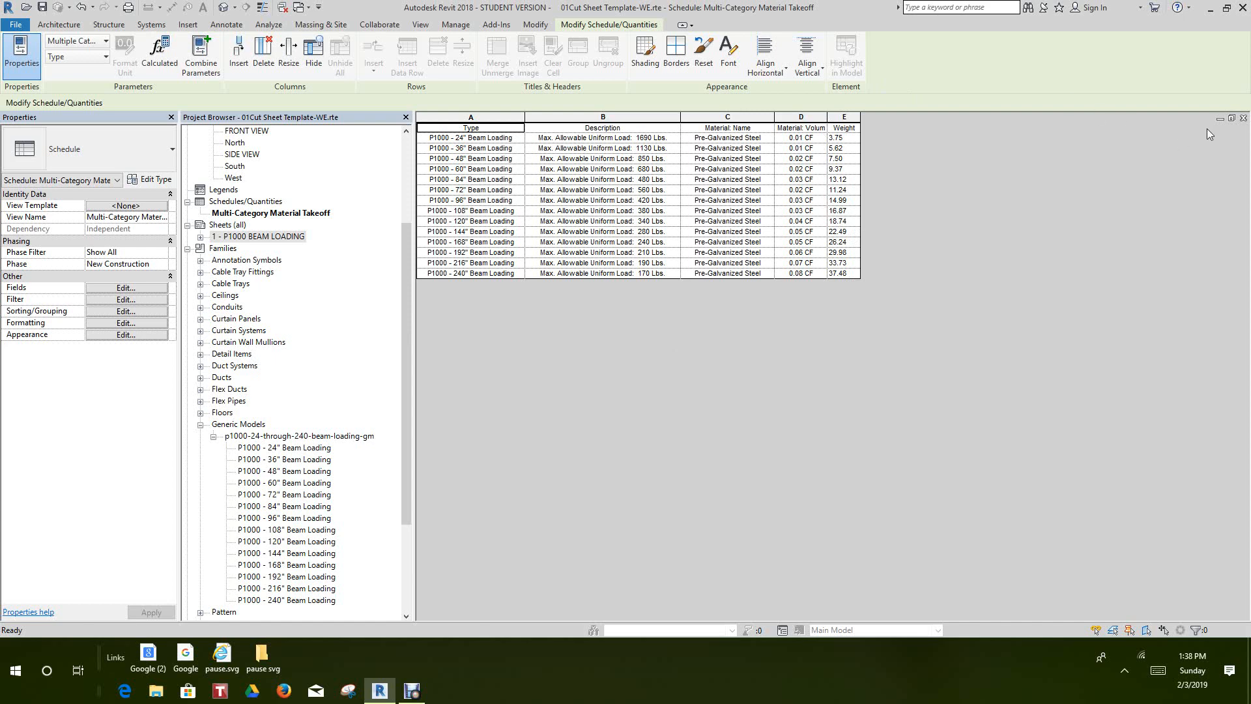
pyautogui.click(1243, 119)
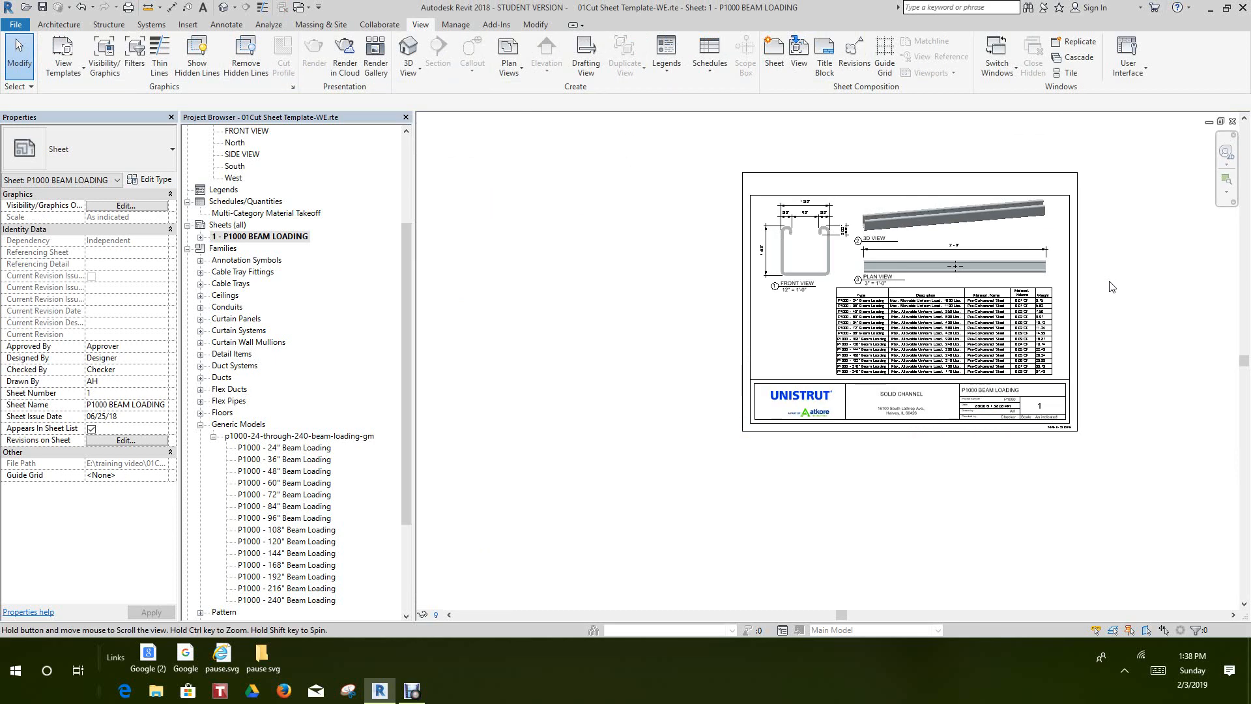
# Review the finished P1000 BEAM LOADING sheet, examining the views, the takeoff schedule and the title block
pyautogui.scroll(2, 1111, 286)
pyautogui.moveTo(1124, 320)
pyautogui.mouseDown(button='middle')
pyautogui.moveTo(1114, 352)
pyautogui.moveTo(1147, 309)
pyautogui.mouseUp(button='middle')
pyautogui.scroll(2, 1113, 345)
pyautogui.scroll(-3, 1147, 306)
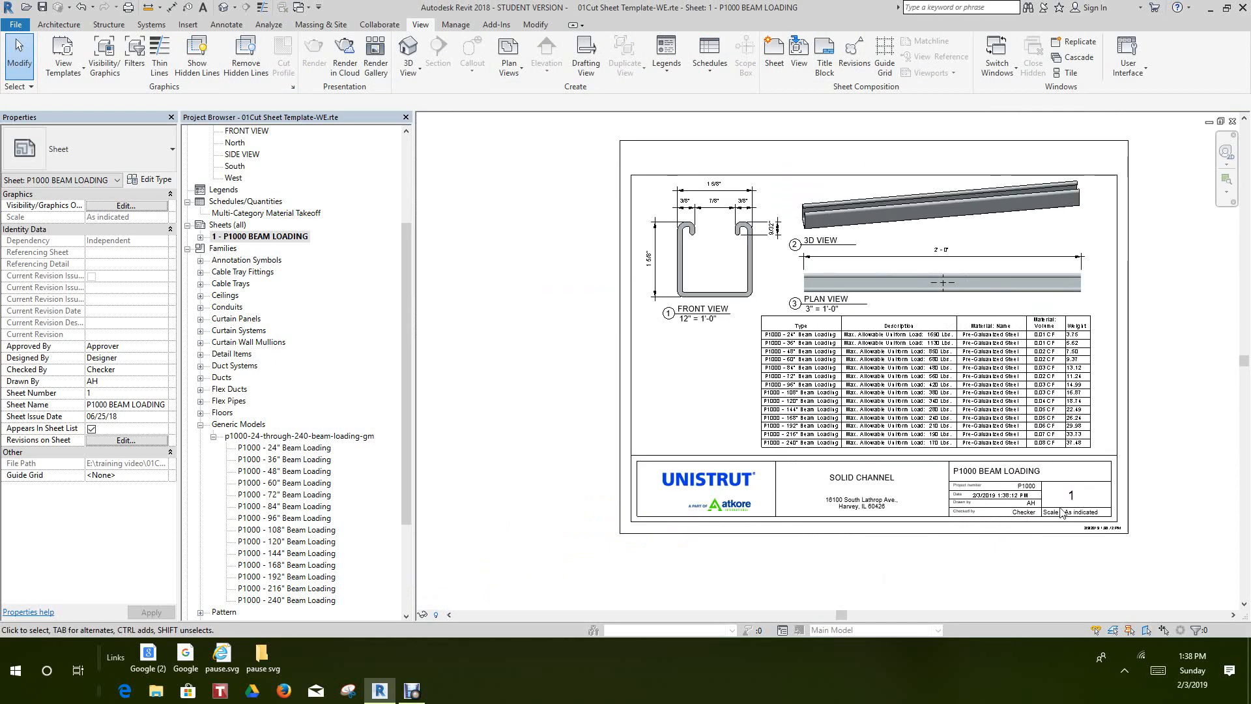
pyautogui.scroll(2, 671, 570)
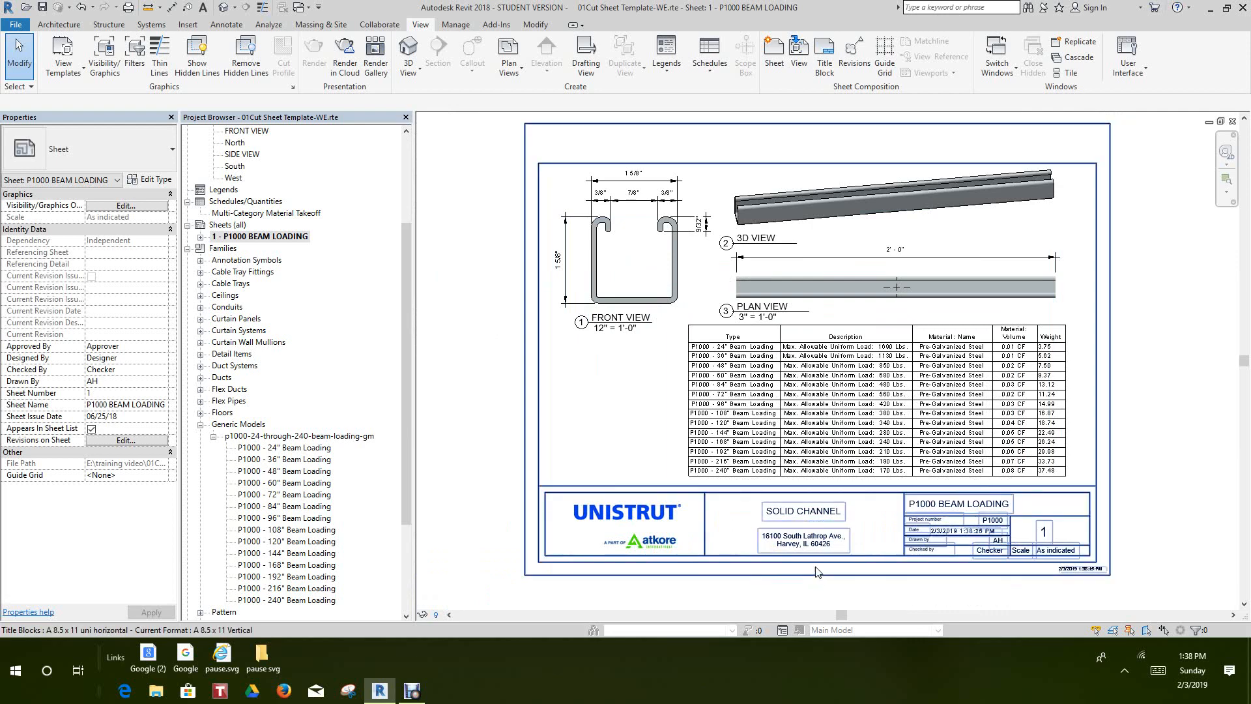
pyautogui.scroll(5, 854, 597)
pyautogui.moveTo(799, 573); pyautogui.dragTo(810, 539, button='middle')
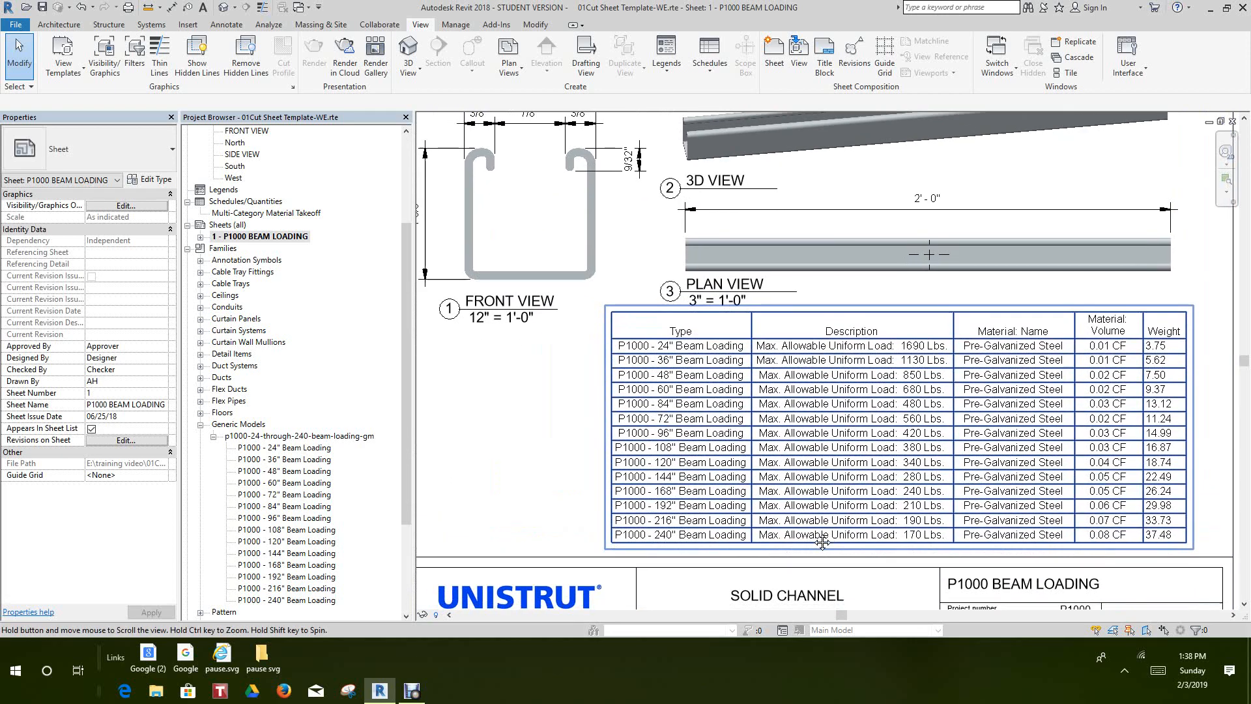
pyautogui.click(413, 692)
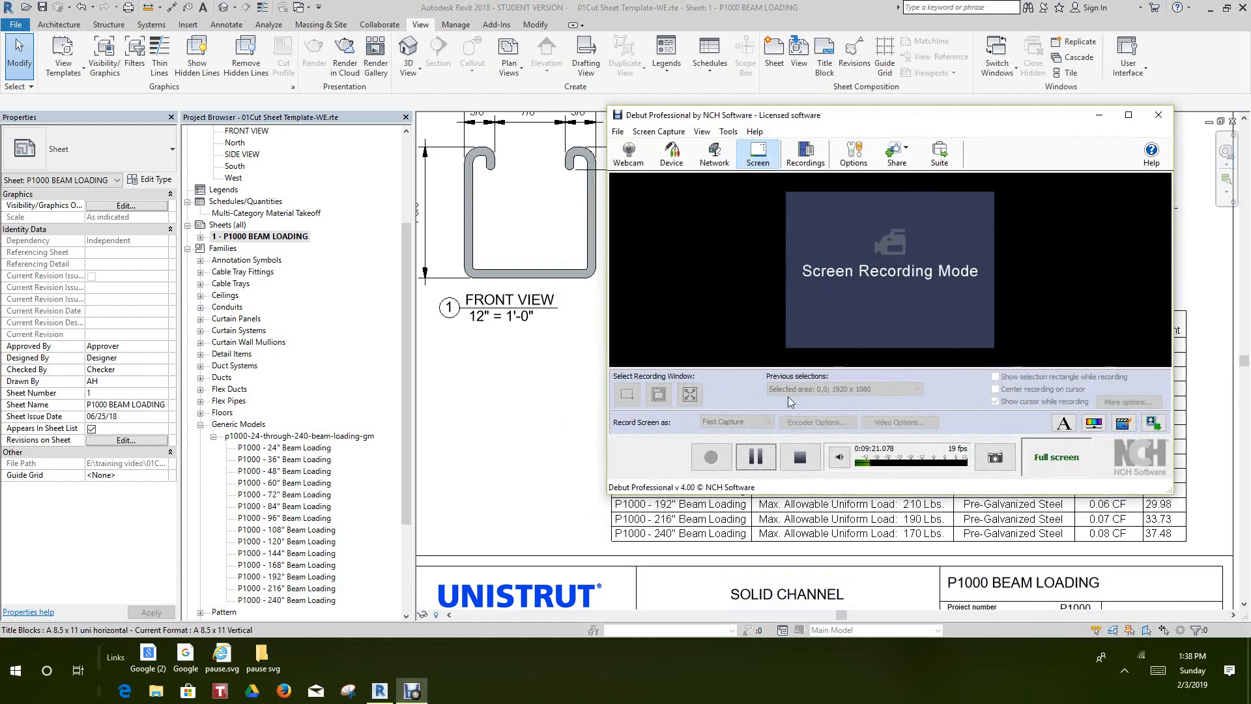